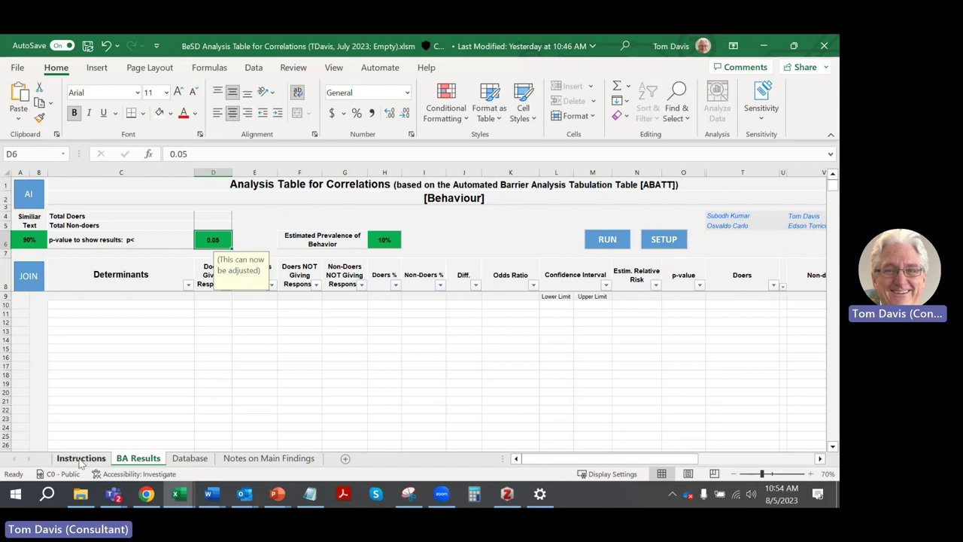
Go to the Instructions sheet tab of the correlations workbook
{"action": "left_click", "coordinate": [81, 459]}
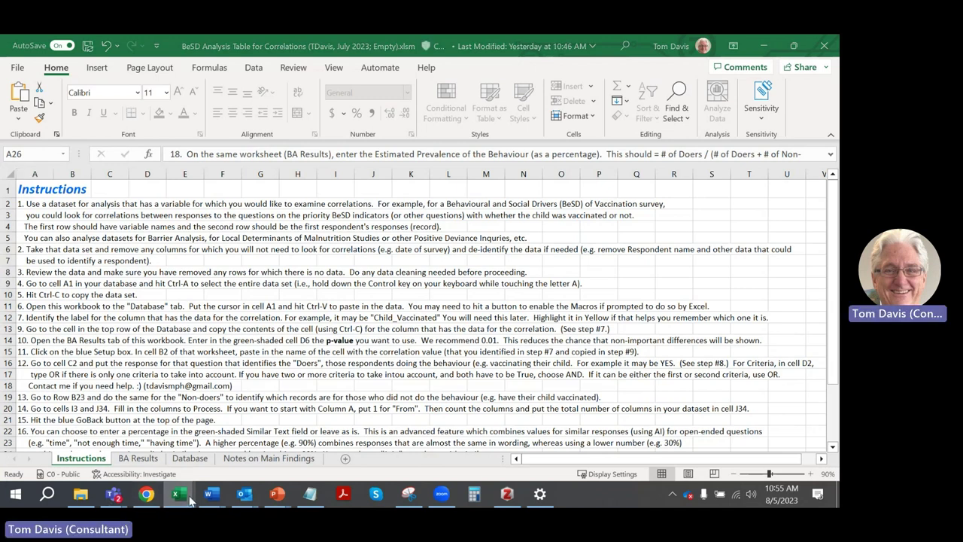
Bring the Sample BeSD Data workbook to the front and look over its Database sheet
{"action": "mouse_move", "coordinate": [190, 500]}
{"action": "left_click", "coordinate": [230, 465]}
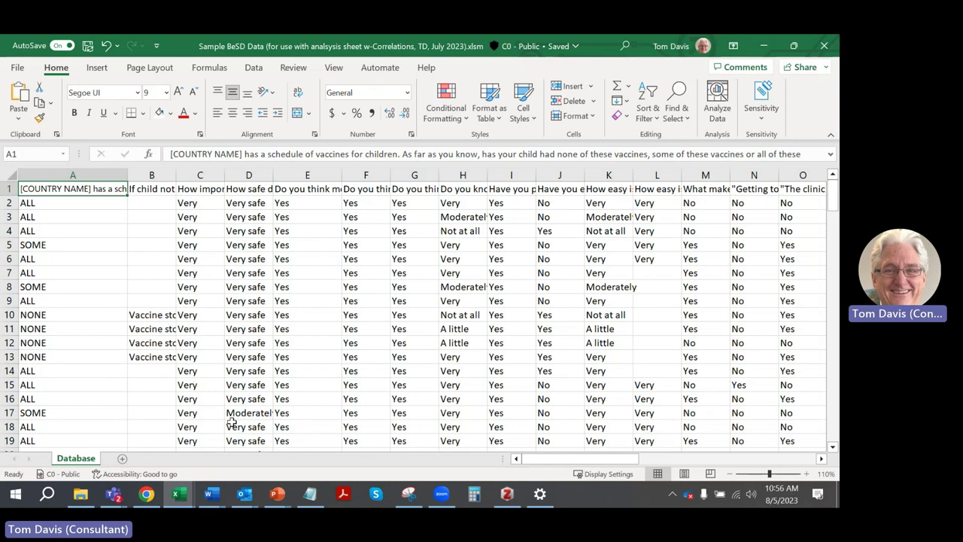
{"action": "scroll", "coordinate": [181, 382], "scroll_direction": "down", "scroll_amount": 6}
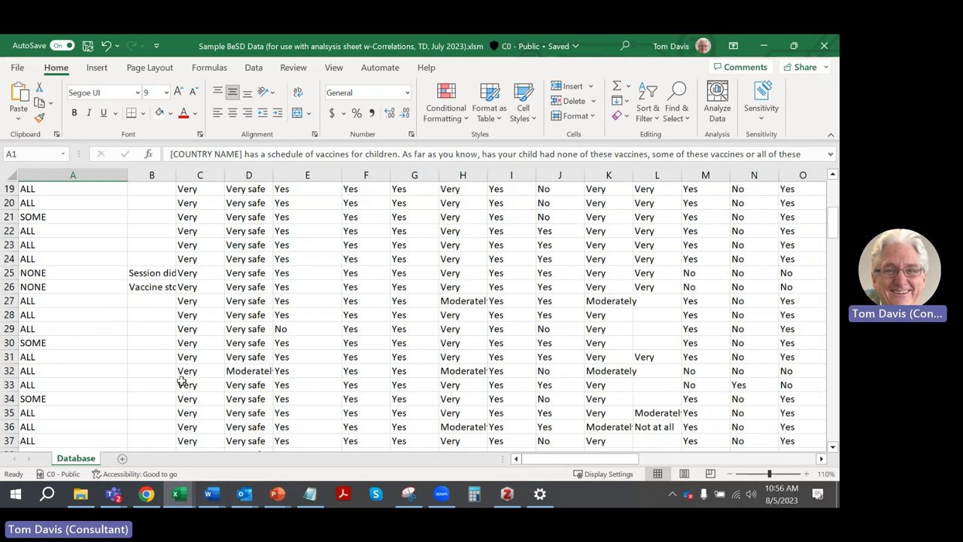
{"action": "scroll", "coordinate": [181, 381], "scroll_direction": "down", "scroll_amount": 16}
{"action": "scroll", "coordinate": [188, 392], "scroll_direction": "up", "scroll_amount": 19}
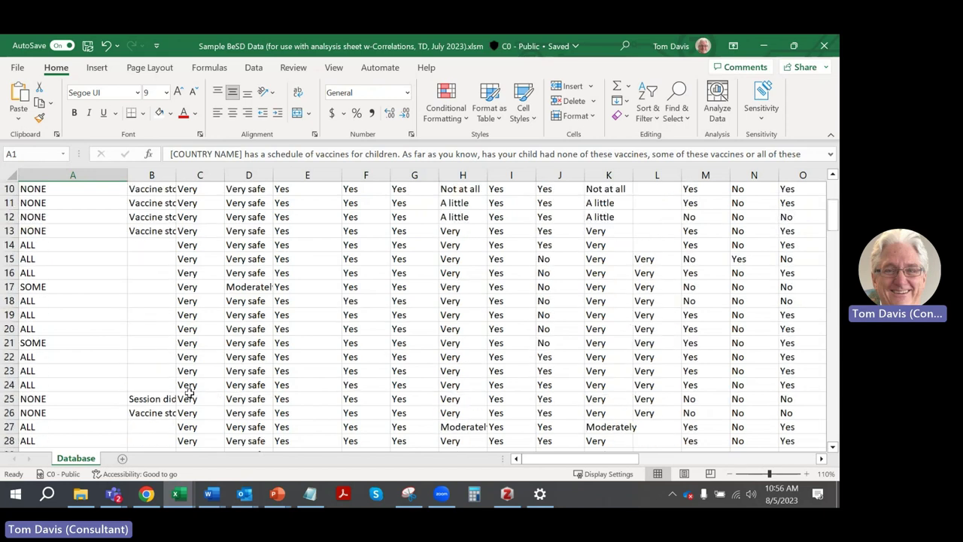
{"action": "scroll", "coordinate": [190, 392], "scroll_direction": "up", "scroll_amount": 3}
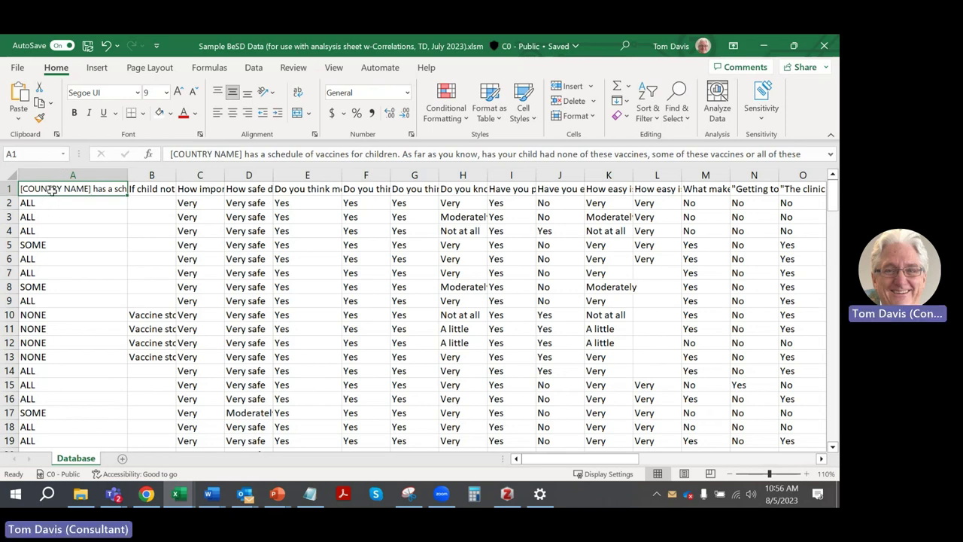
Select the full survey data range on the Database sheet and copy it
{"action": "key", "text": "ctrl+shift+End"}
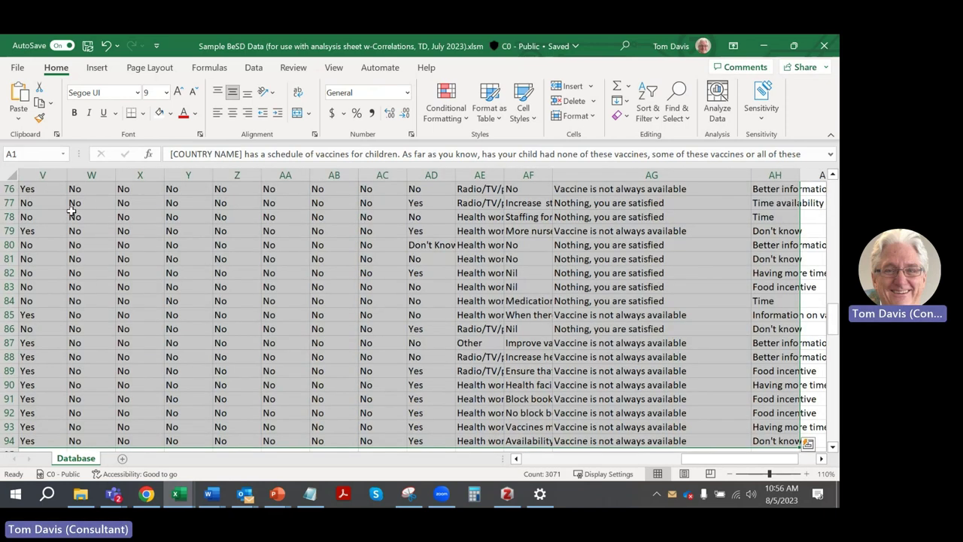
{"action": "right_click", "coordinate": [89, 224]}
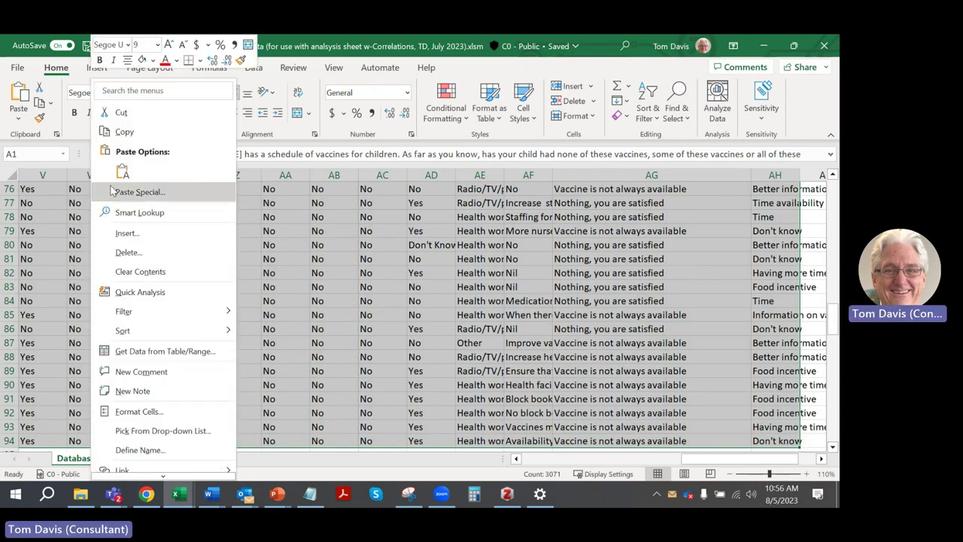
{"action": "left_click", "coordinate": [139, 138]}
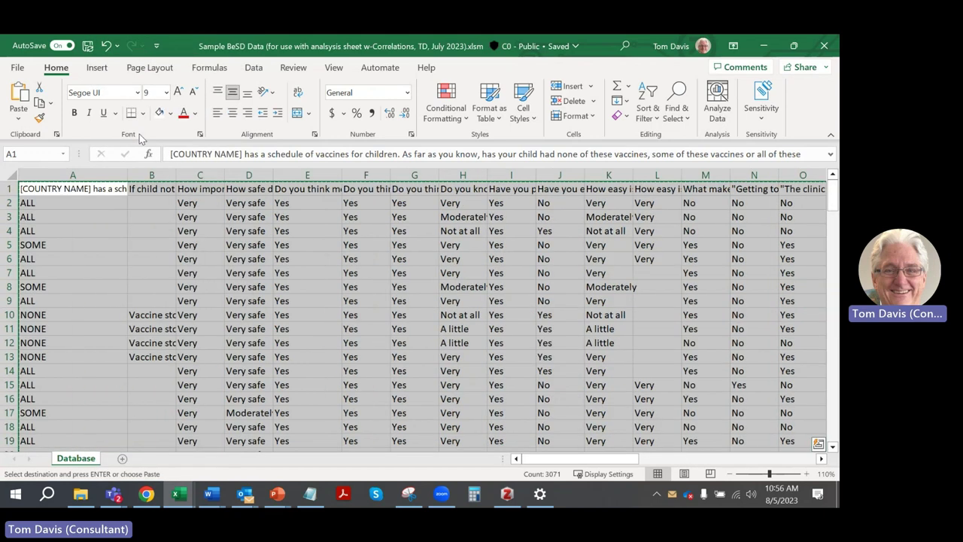
Paste the copied survey data into the correlations workbook's Database sheet
{"action": "left_click", "coordinate": [763, 50]}
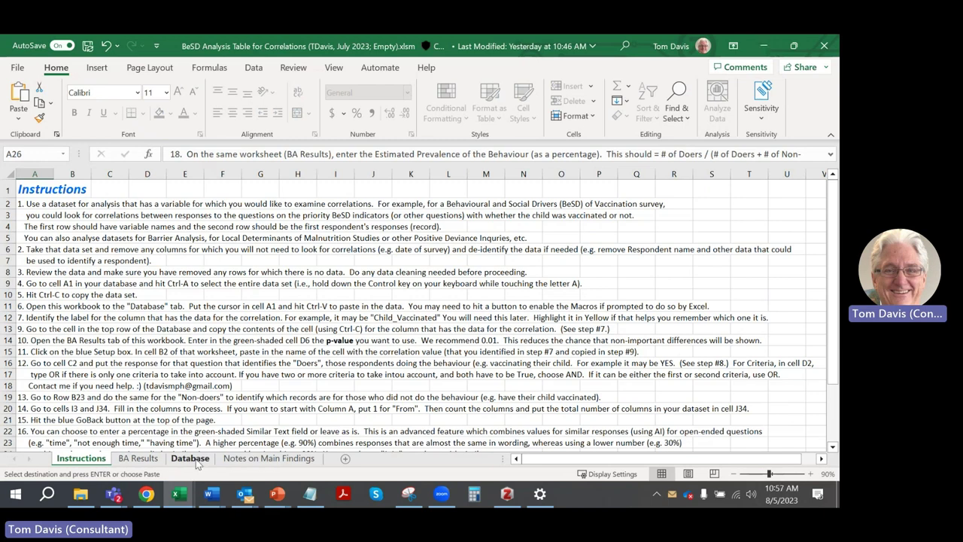
{"action": "left_click", "coordinate": [194, 461]}
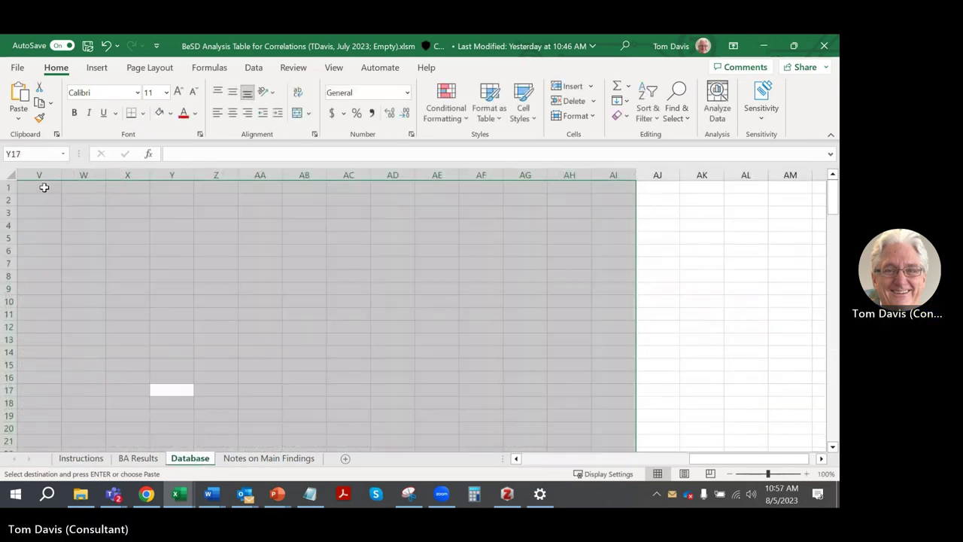
{"action": "left_click", "coordinate": [44, 187]}
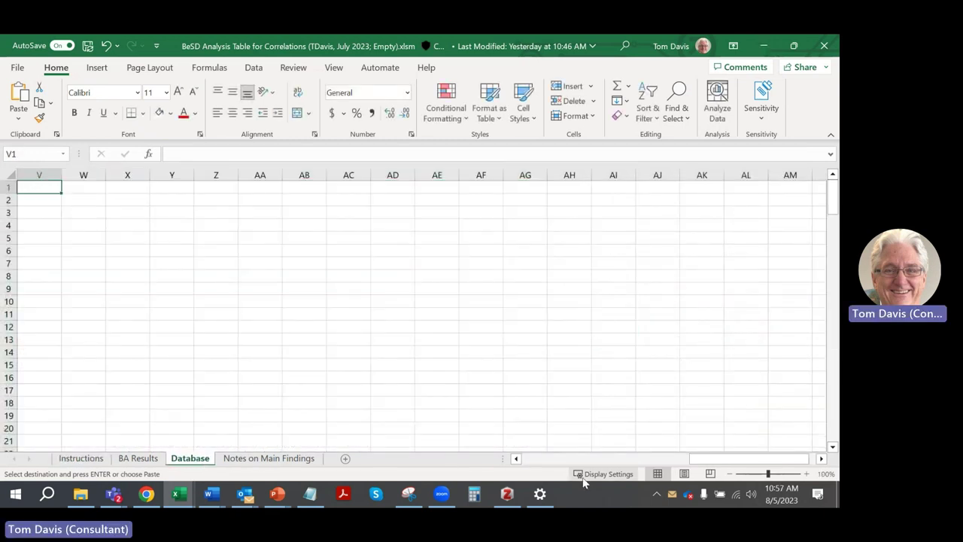
{"action": "left_click", "coordinate": [516, 458]}
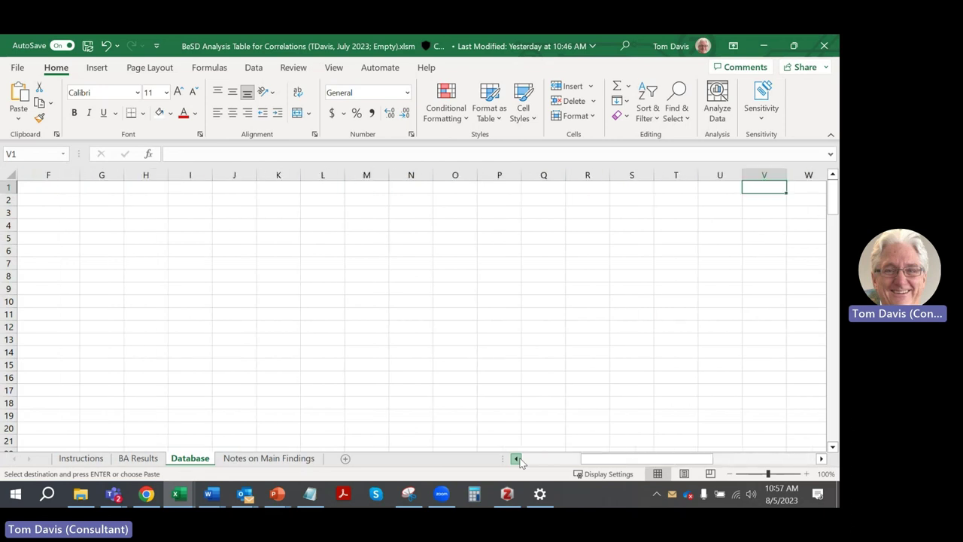
{"action": "left_click", "coordinate": [62, 187]}
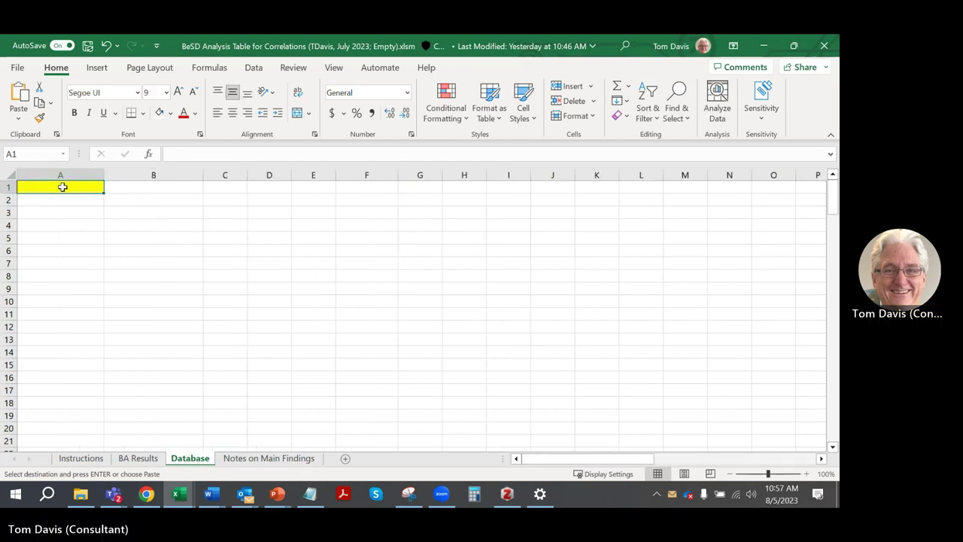
{"action": "key", "text": "ctrl+a"}
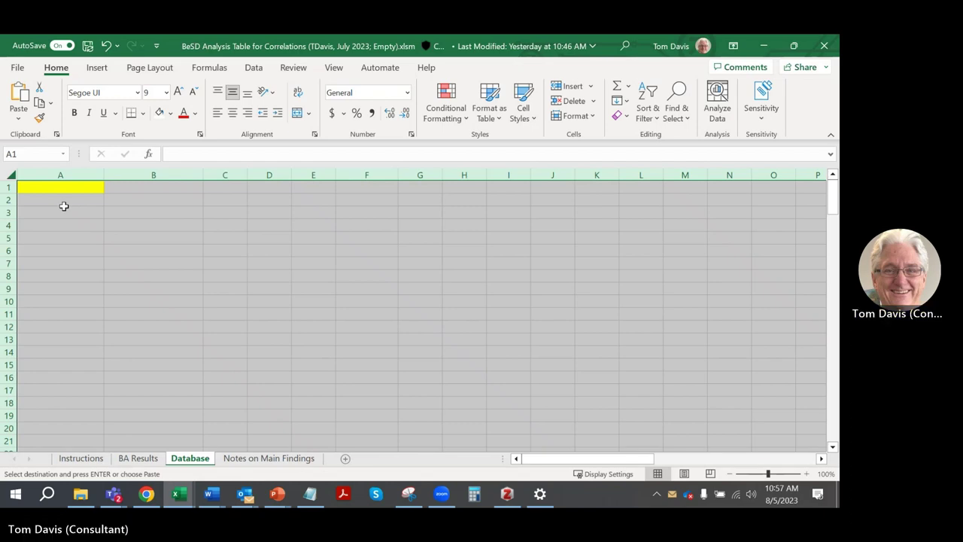
{"action": "key", "text": "ctrl+v"}
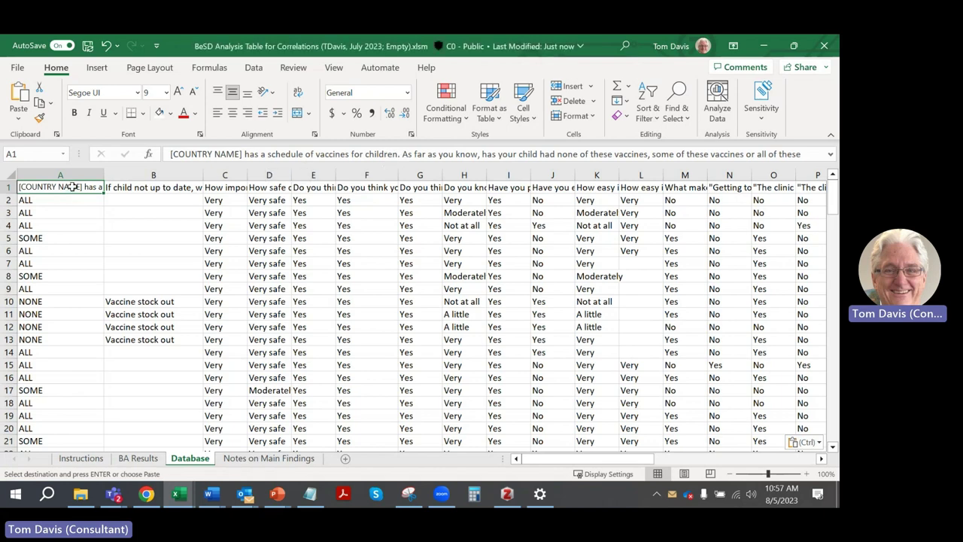
Rename the column A header to CHILDVAX
{"action": "type", "text": "CHILD"}
{"action": "key", "text": "BackSpace"}
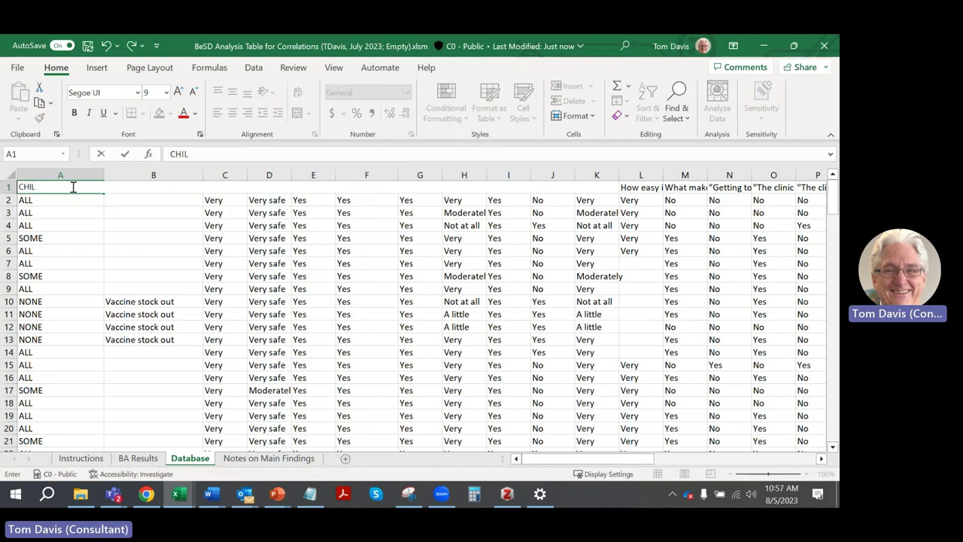
{"action": "type", "text": "DVAX"}
{"action": "key", "text": "Return"}
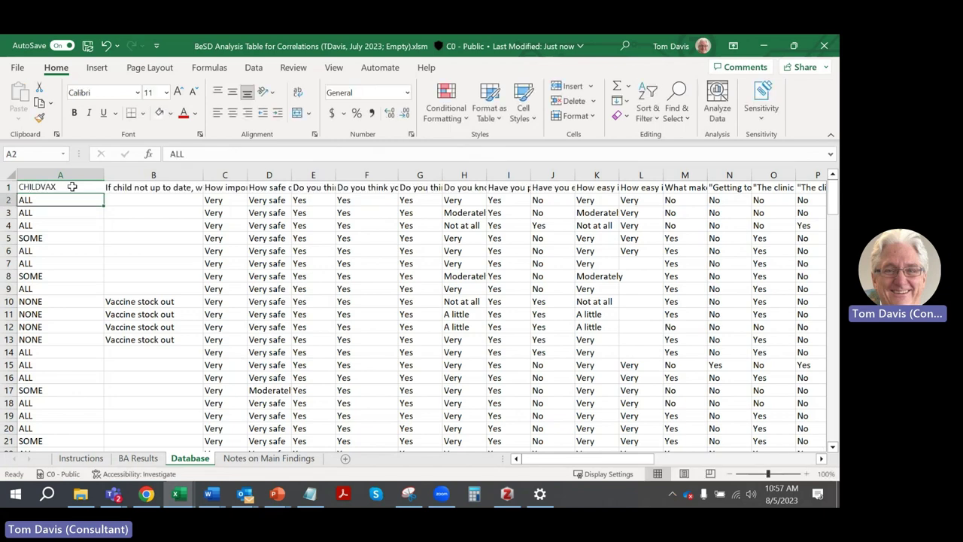
Define the first Doers screening row as CHILDVAX with option ALL and criterion OR
{"action": "left_click", "coordinate": [73, 187]}
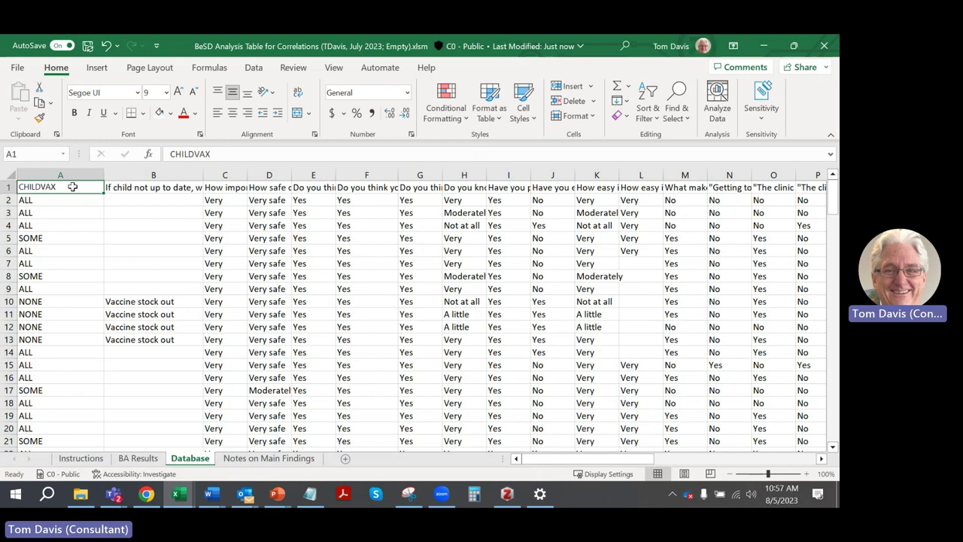
{"action": "left_click", "coordinate": [134, 459]}
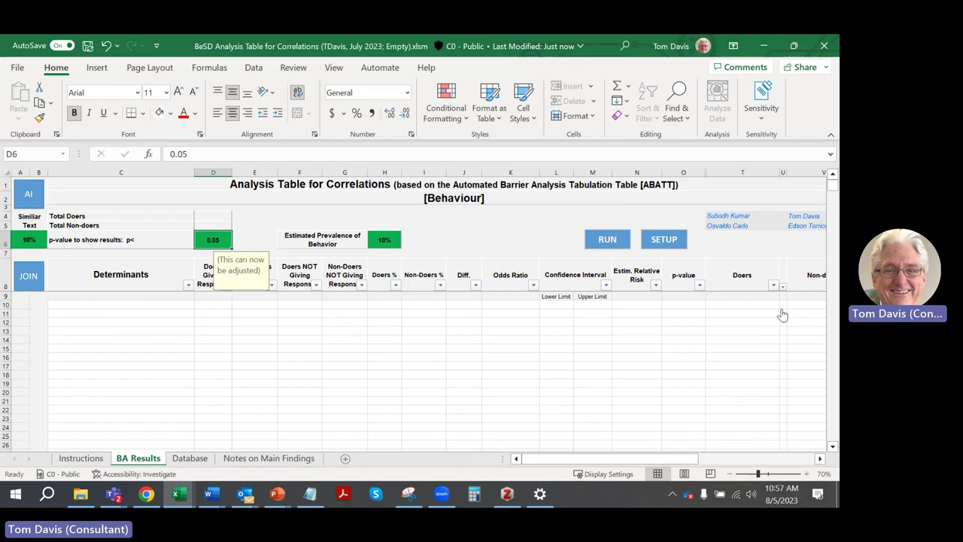
{"action": "left_click", "coordinate": [671, 243]}
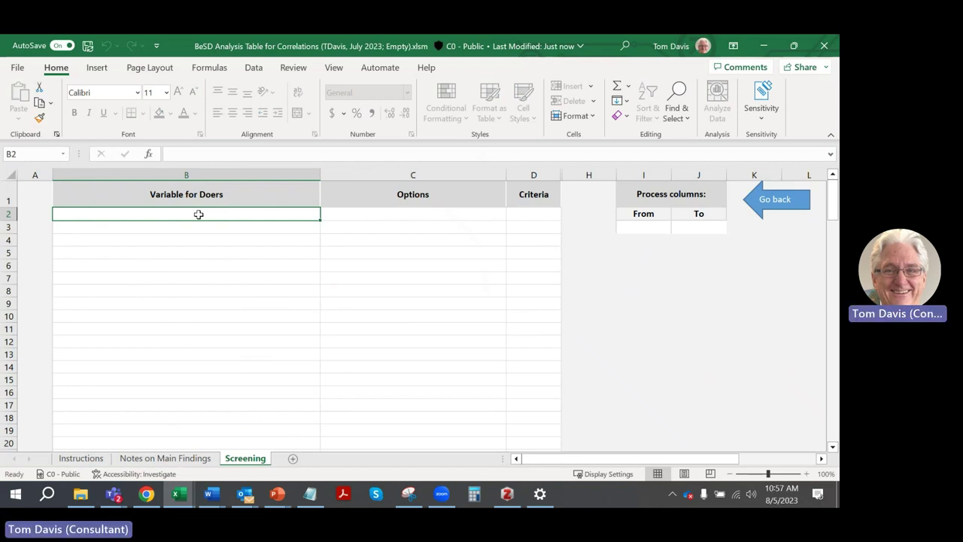
{"action": "type", "text": "CHILD"}
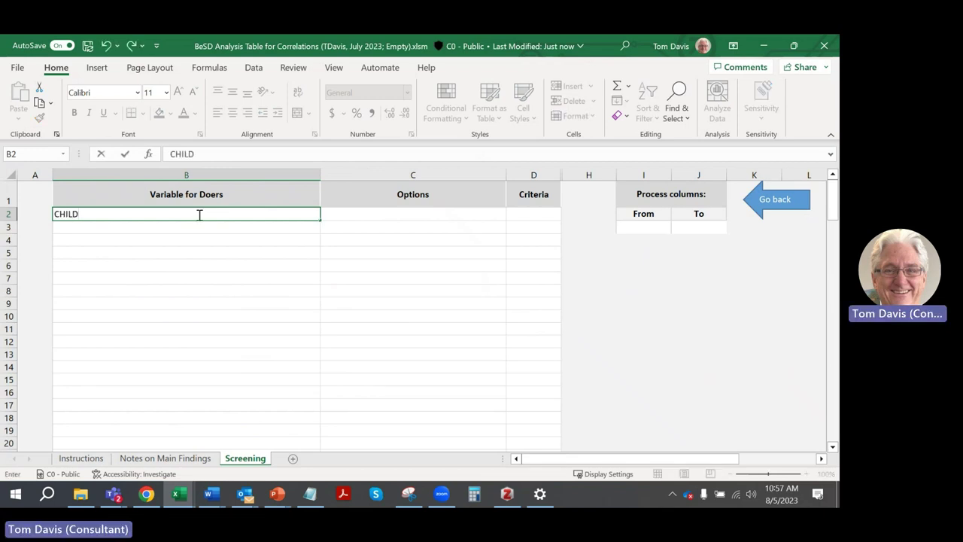
{"action": "type", "text": "VAX"}
{"action": "key", "text": "Tab"}
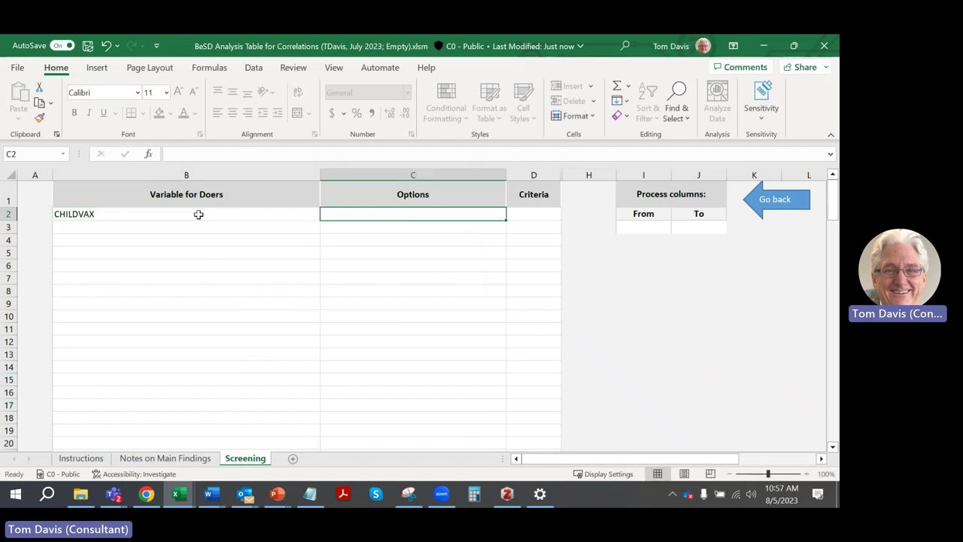
{"action": "type", "text": "=\""}
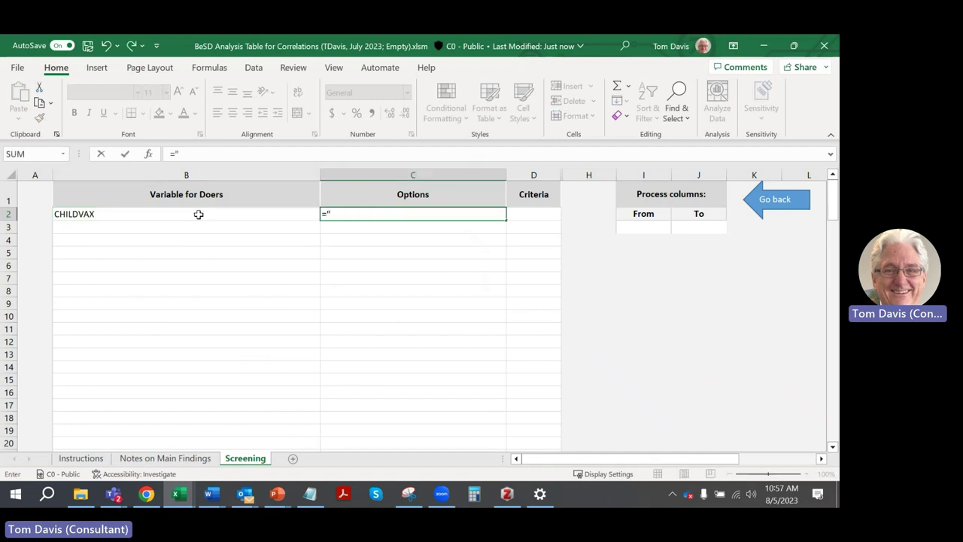
{"action": "type", "text": "ALL"}
{"action": "key", "text": "Tab"}
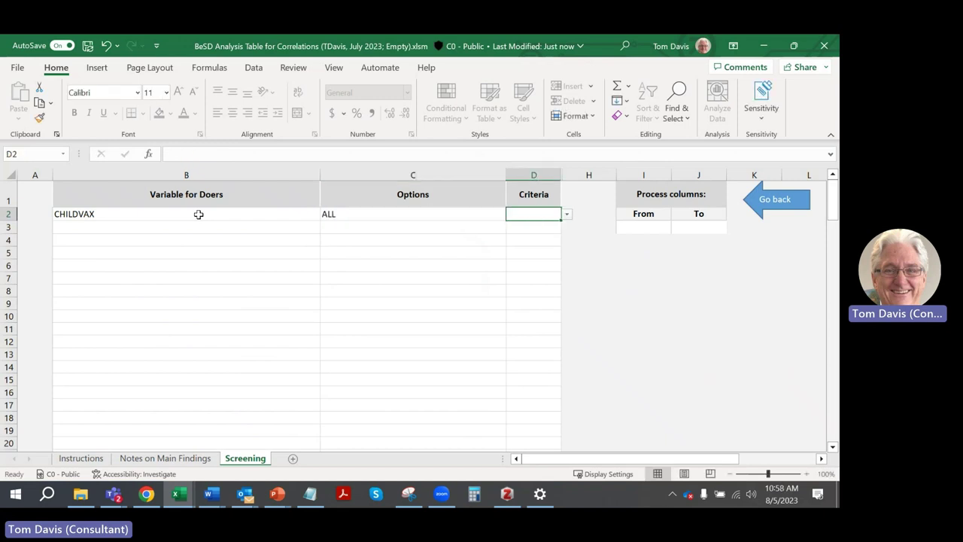
{"action": "type", "text": "OR"}
{"action": "key", "text": "Return"}
Add a second Doers row: CHILDVAX, option SOME, criterion OR
{"action": "type", "text": "CHILDVAX"}
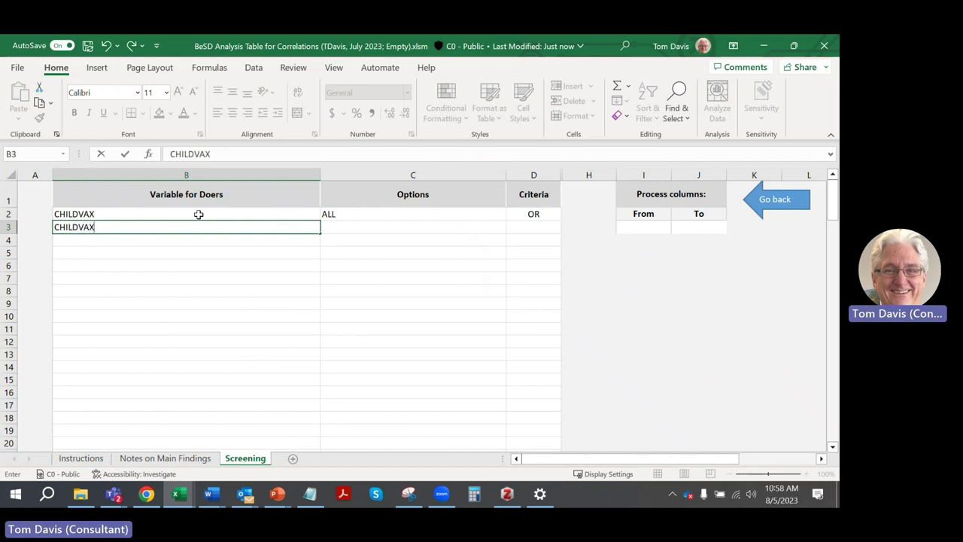
{"action": "key", "text": "Tab"}
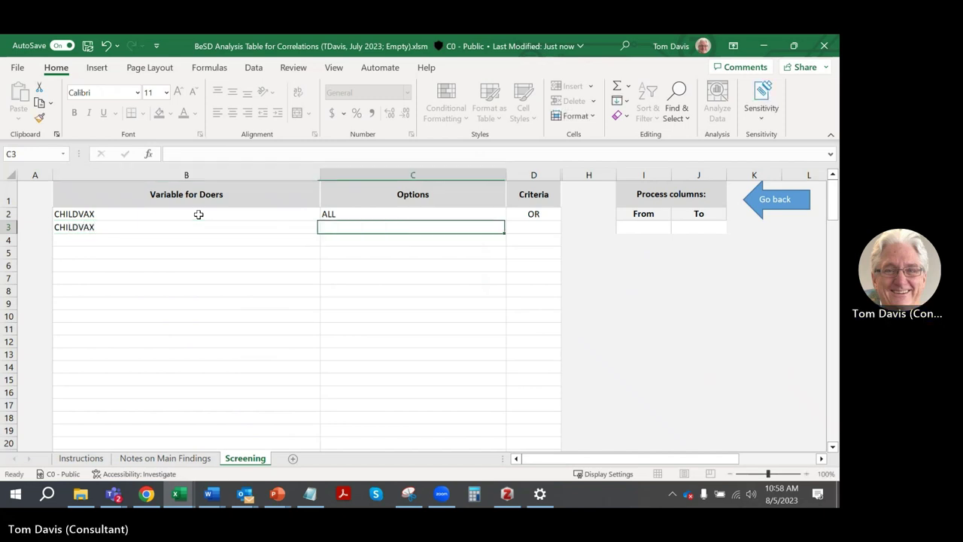
{"action": "type", "text": "=\""}
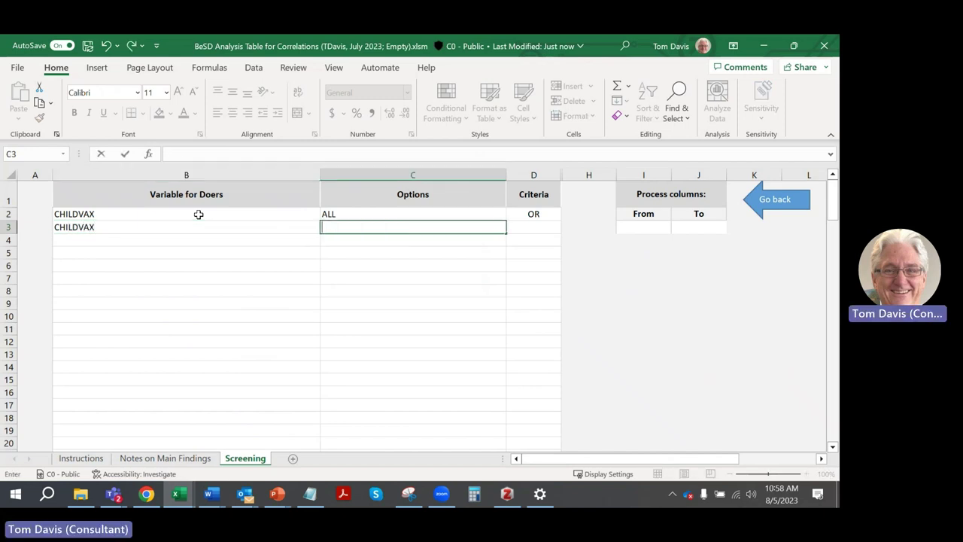
{"action": "type", "text": "SOME\""}
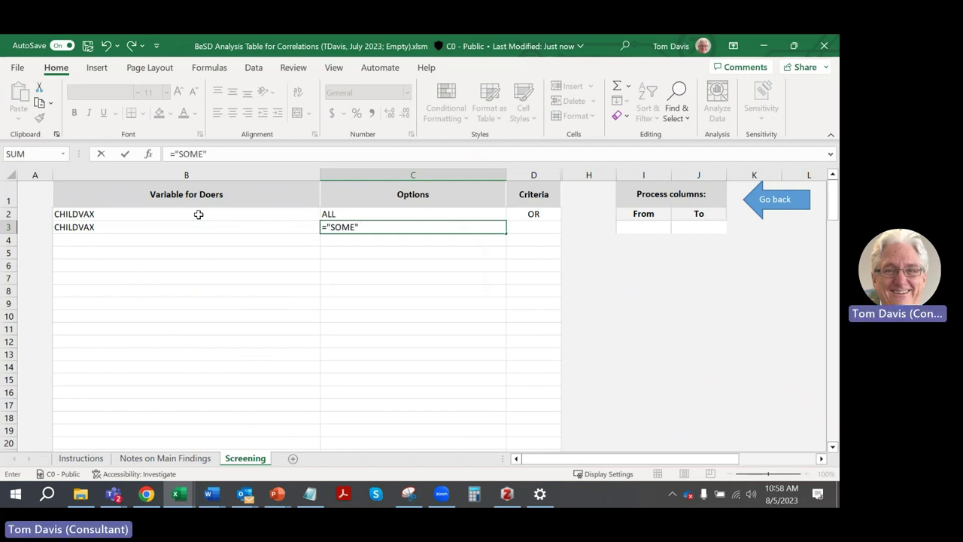
{"action": "key", "text": "Tab"}
{"action": "type", "text": "OR"}
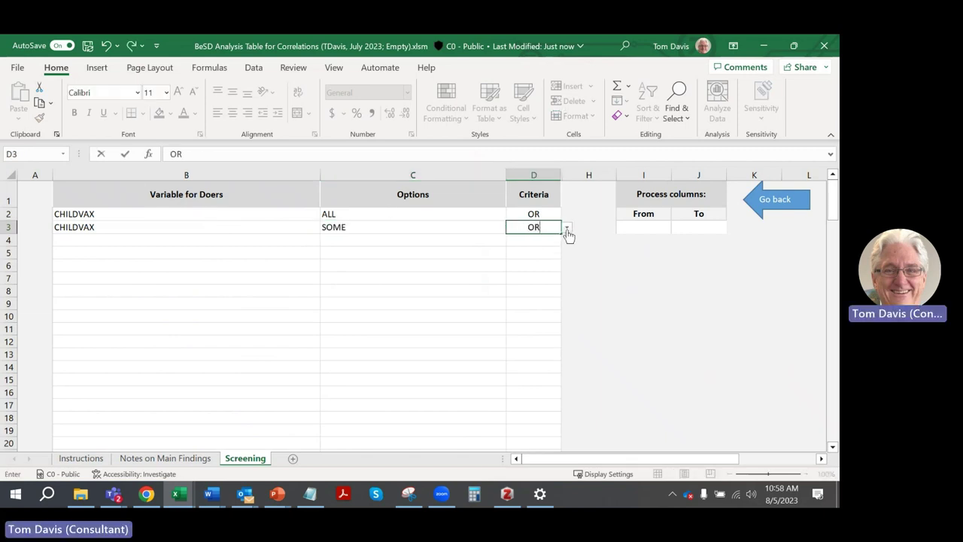
{"action": "left_click", "coordinate": [539, 240]}
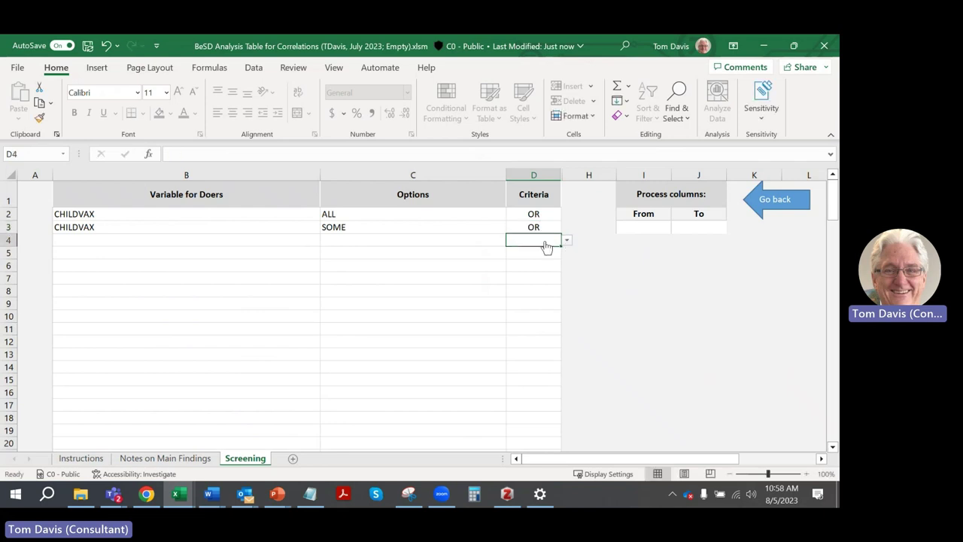
{"action": "left_click", "coordinate": [566, 241]}
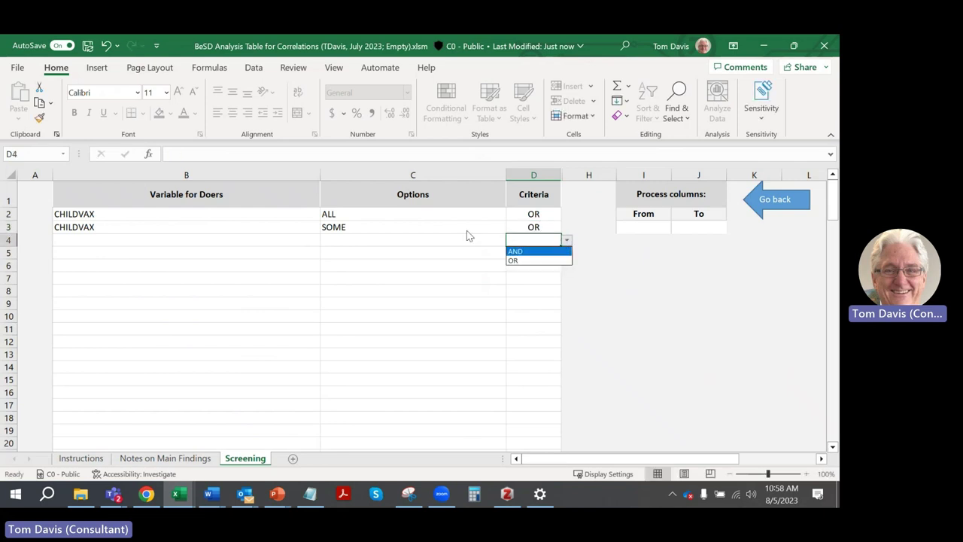
{"action": "key", "text": "Escape"}
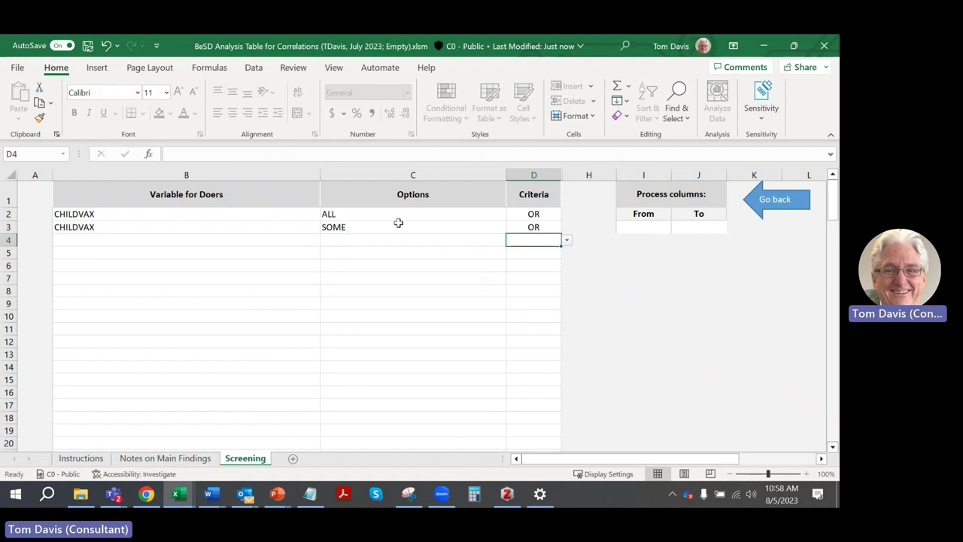
{"action": "scroll", "coordinate": [398, 258], "scroll_direction": "down", "scroll_amount": 5}
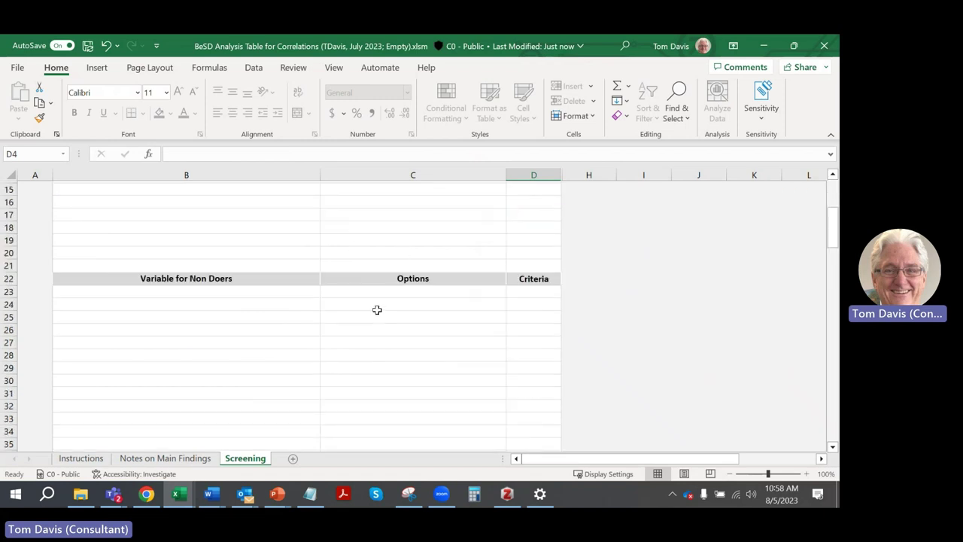
Fill the Non Doers row in B23 with CHILDVAX, option NONE and criterion OR
{"action": "left_click", "coordinate": [209, 290]}
{"action": "type", "text": "CHILDVAX"}
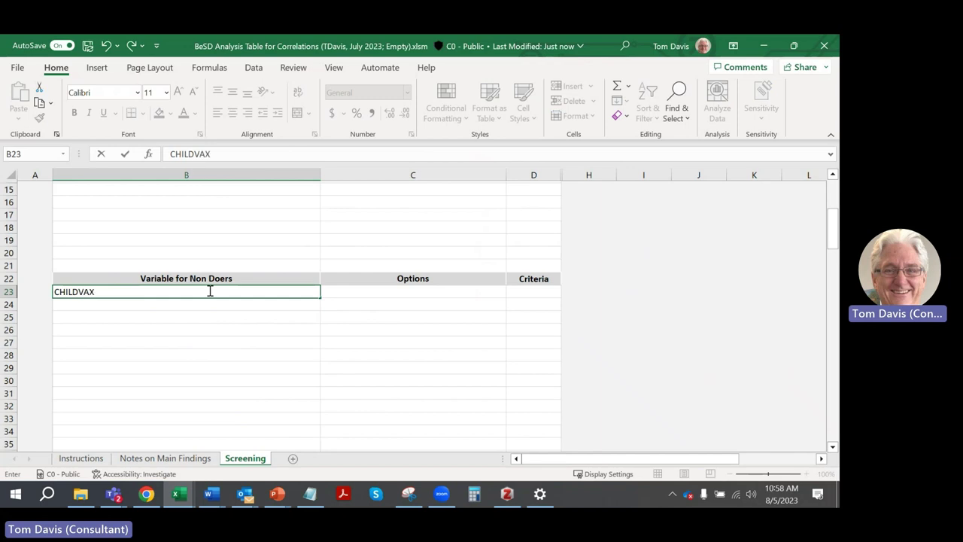
{"action": "key", "text": "Tab"}
{"action": "type", "text": "="}
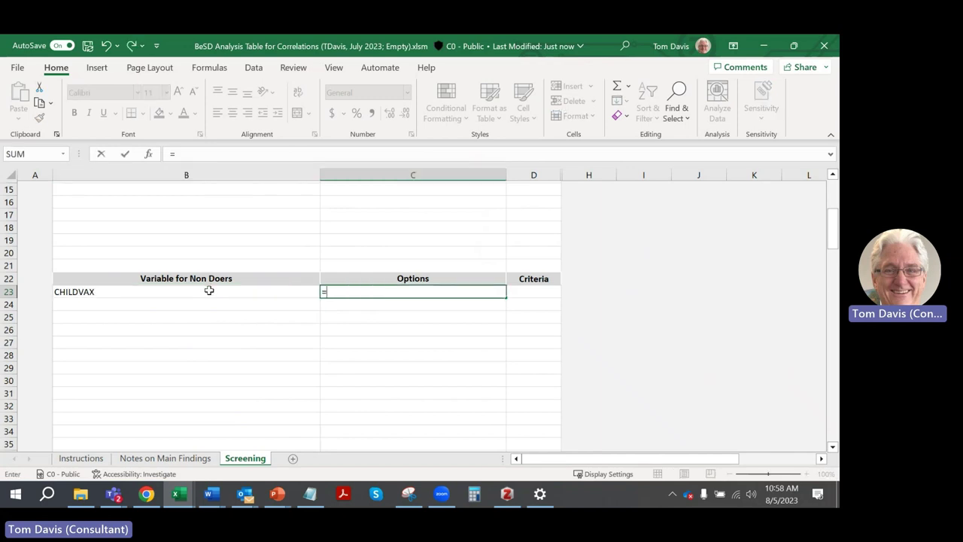
{"action": "type", "text": "\"NONE\""}
{"action": "key", "text": "Tab"}
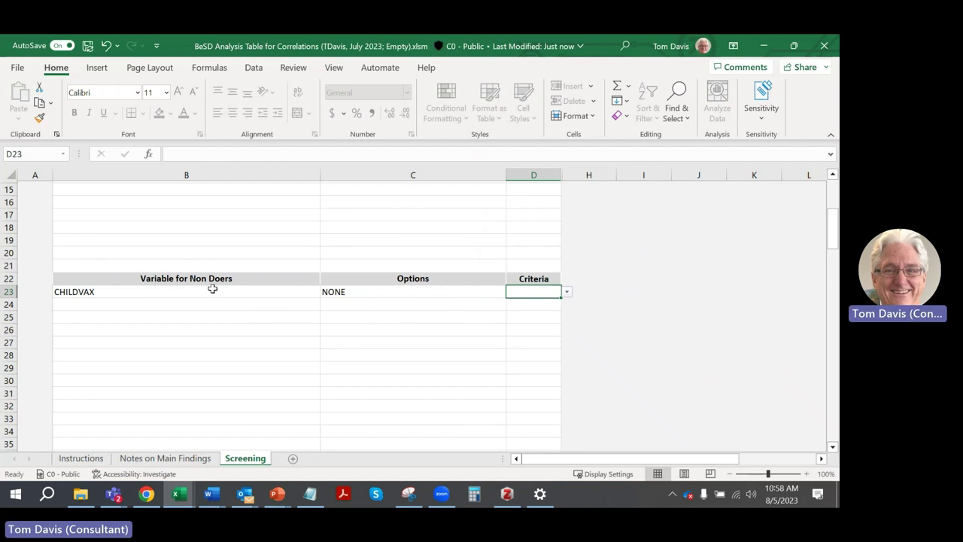
{"action": "left_click", "coordinate": [568, 294]}
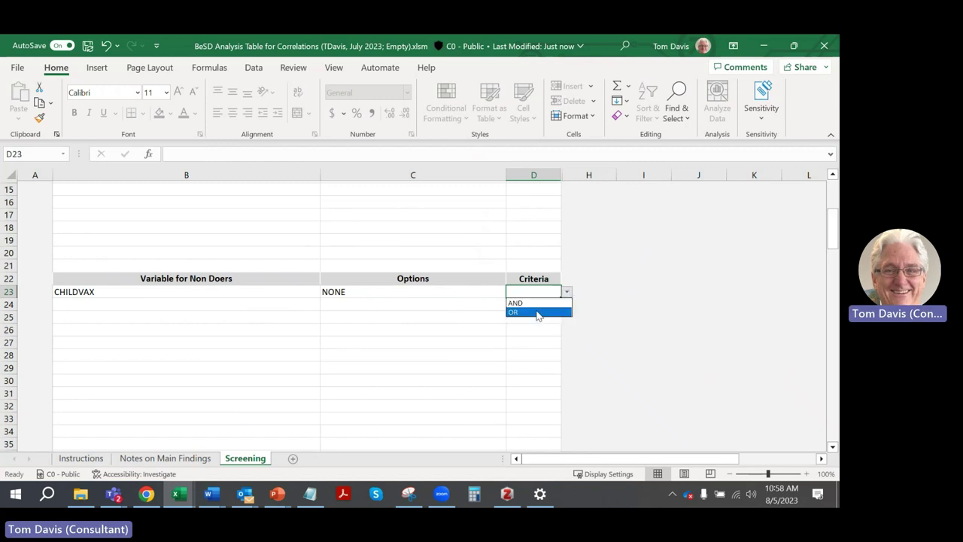
{"action": "left_click", "coordinate": [538, 312]}
{"action": "scroll", "coordinate": [527, 333], "scroll_direction": "up", "scroll_amount": 5}
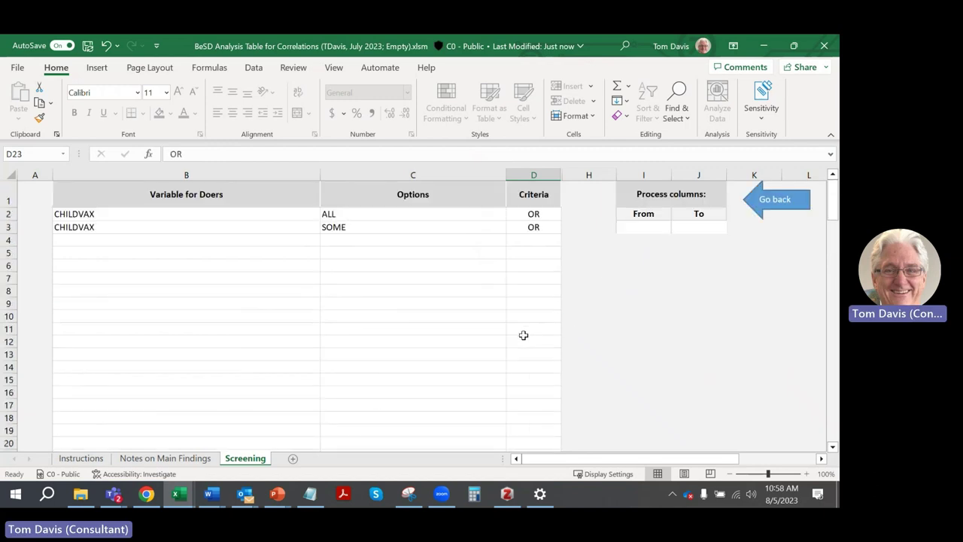
{"action": "left_click", "coordinate": [633, 229]}
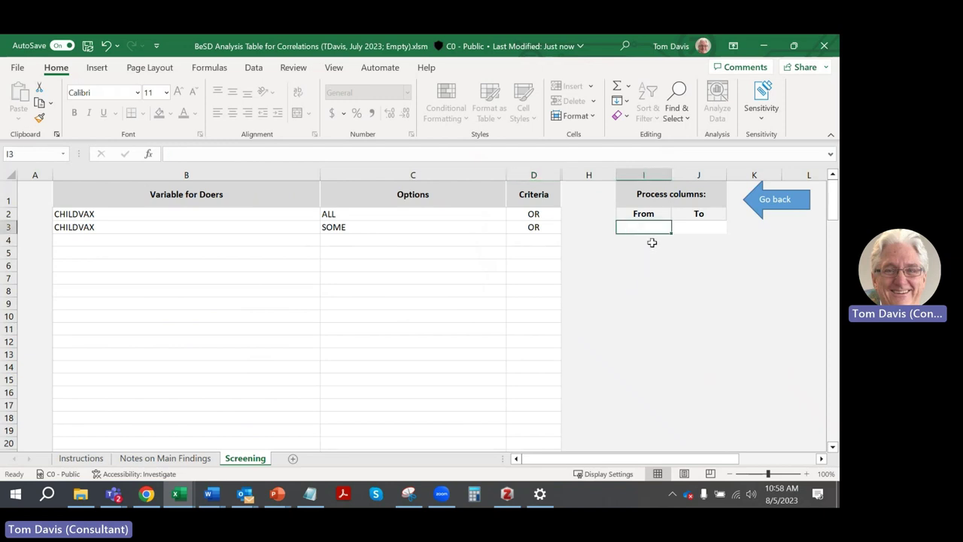
Enter 2 in I3 and 39 in J3 as the process column range
{"action": "type", "text": "2"}
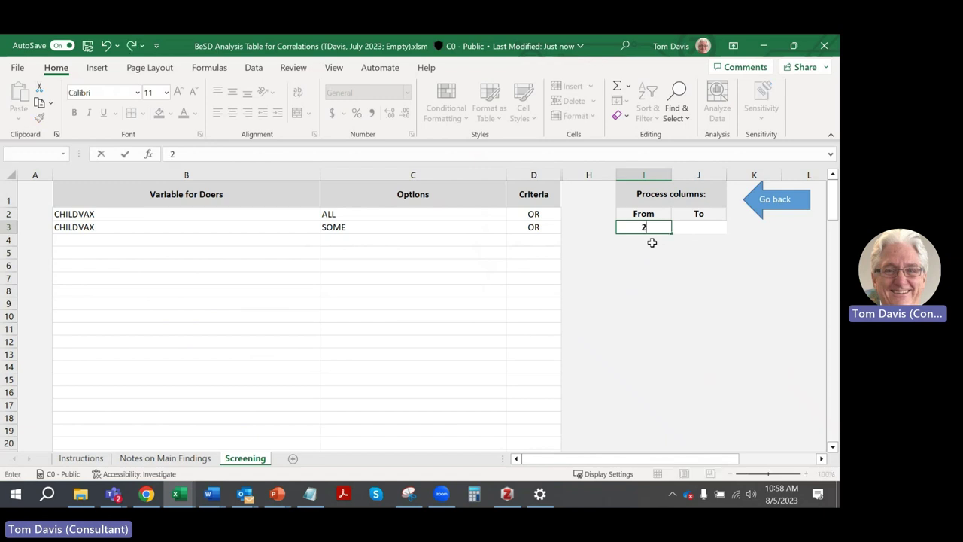
{"action": "key", "text": "Tab"}
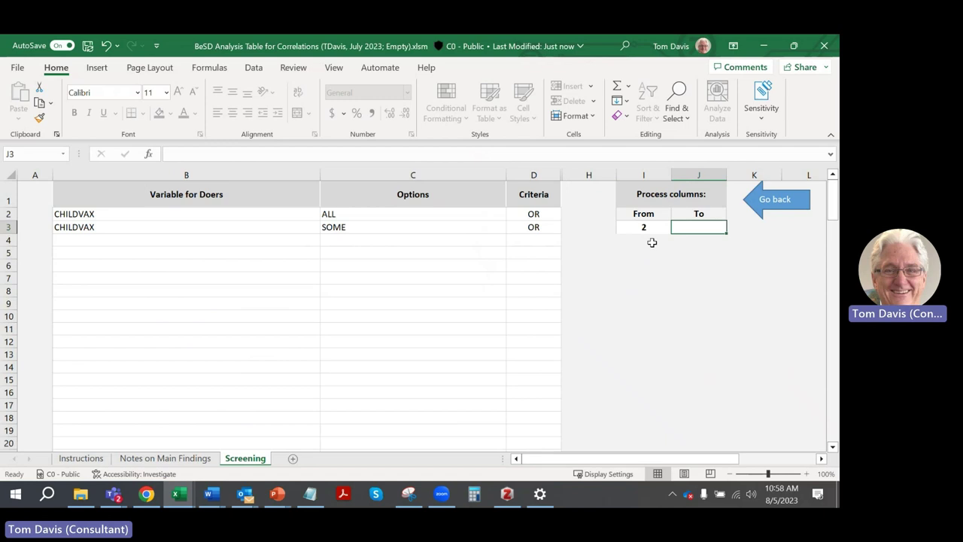
{"action": "type", "text": "39"}
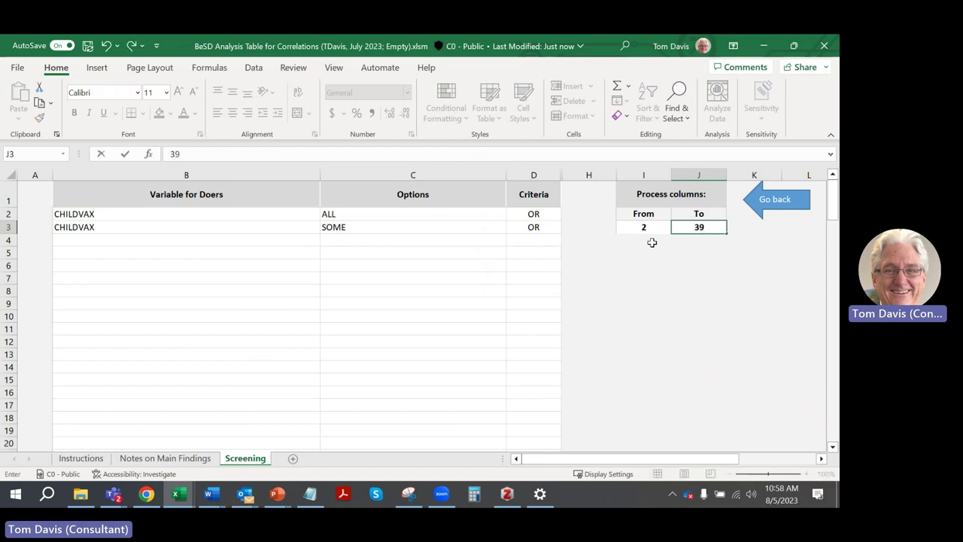
{"action": "left_click", "coordinate": [643, 226]}
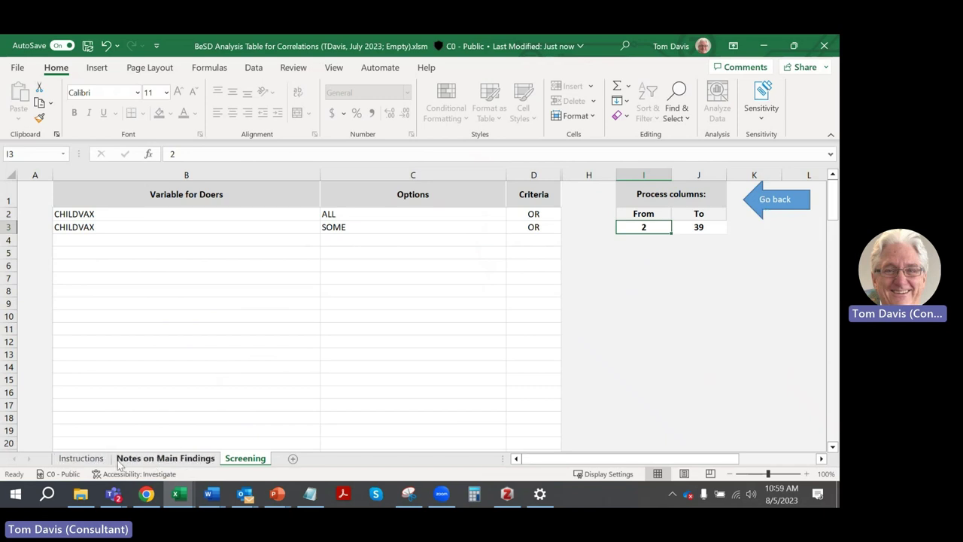
Back on BA Results, try a 0.01 p-value threshold, then reset it to 0.05
{"action": "left_click", "coordinate": [803, 209]}
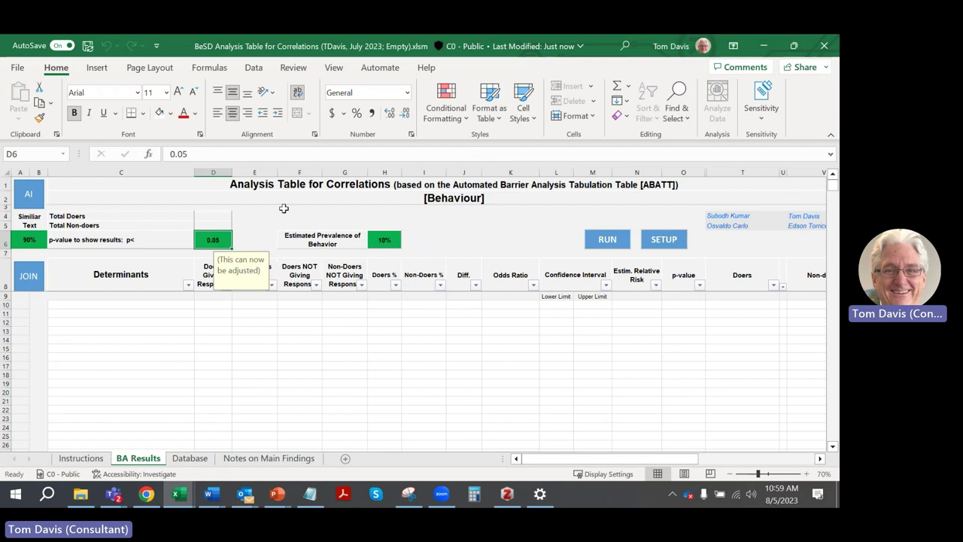
{"action": "type", "text": "0.01"}
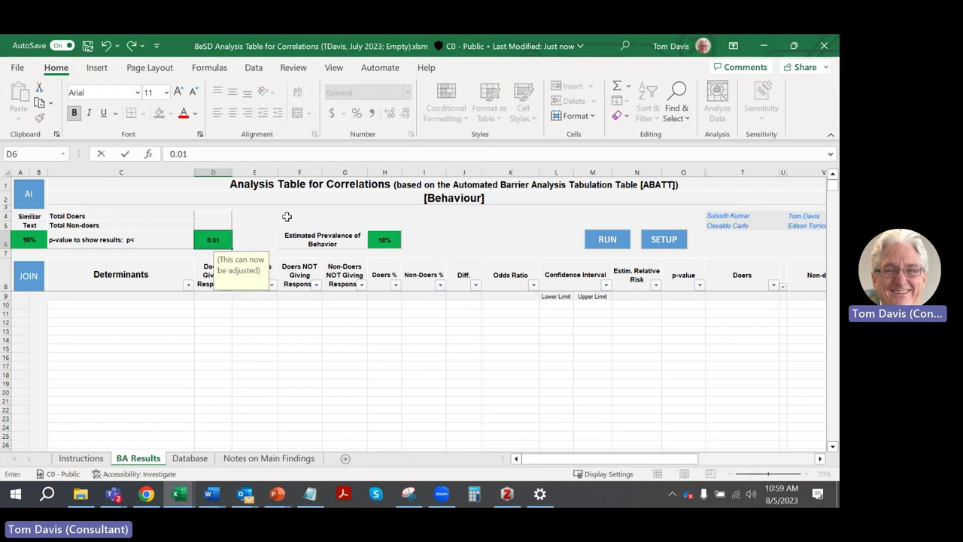
{"action": "key", "text": "Return"}
{"action": "key", "text": "Up"}
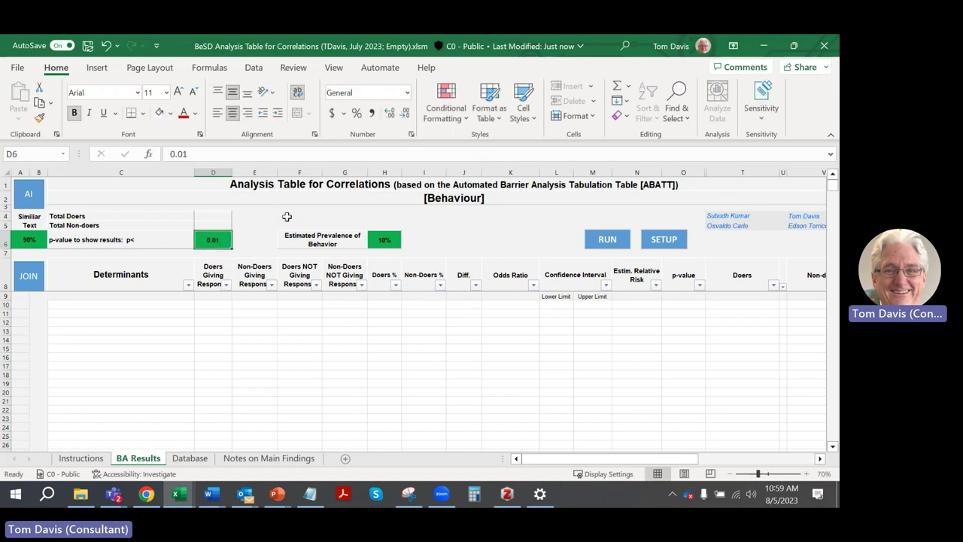
{"action": "type", "text": "0.05"}
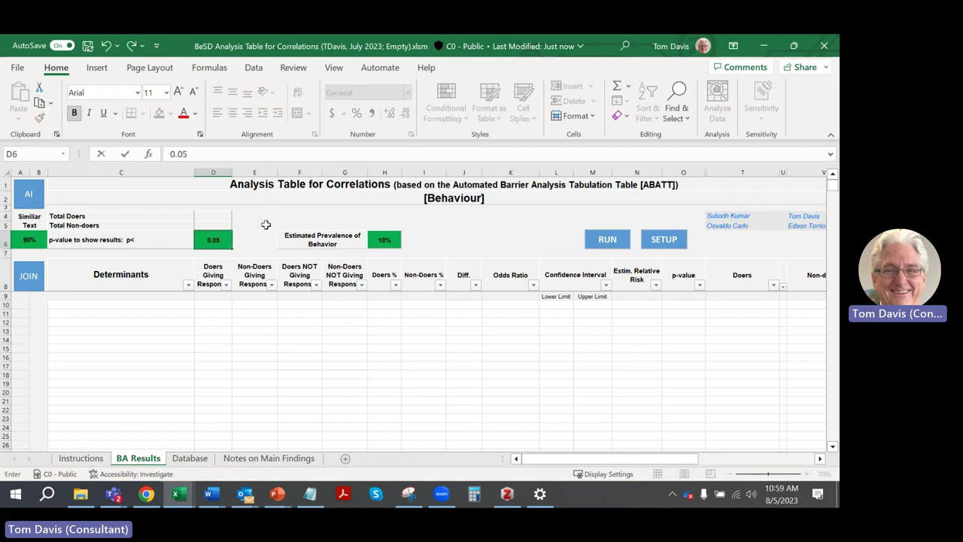
{"action": "left_click", "coordinate": [243, 298]}
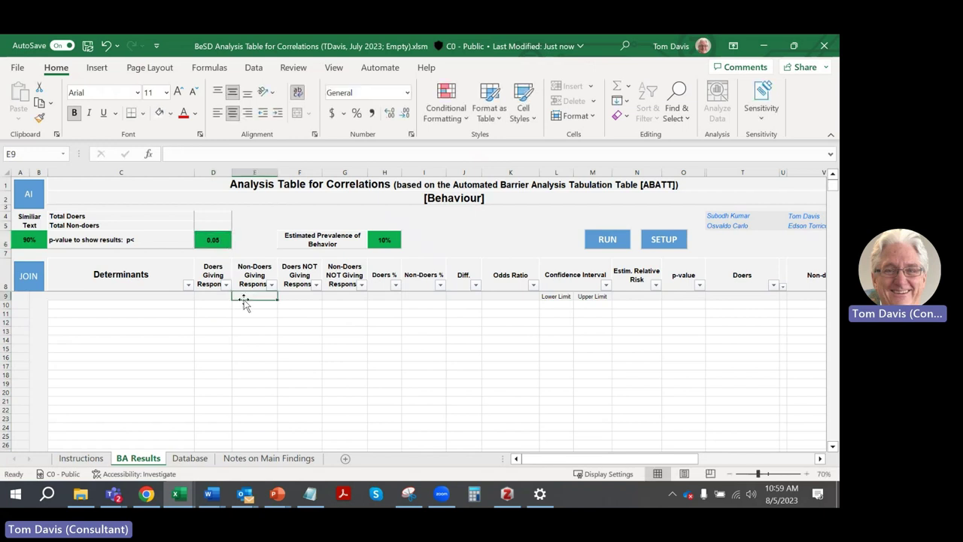
Run the correlation macro and acknowledge the 'Successfully processed !!' message
{"action": "left_click", "coordinate": [610, 240]}
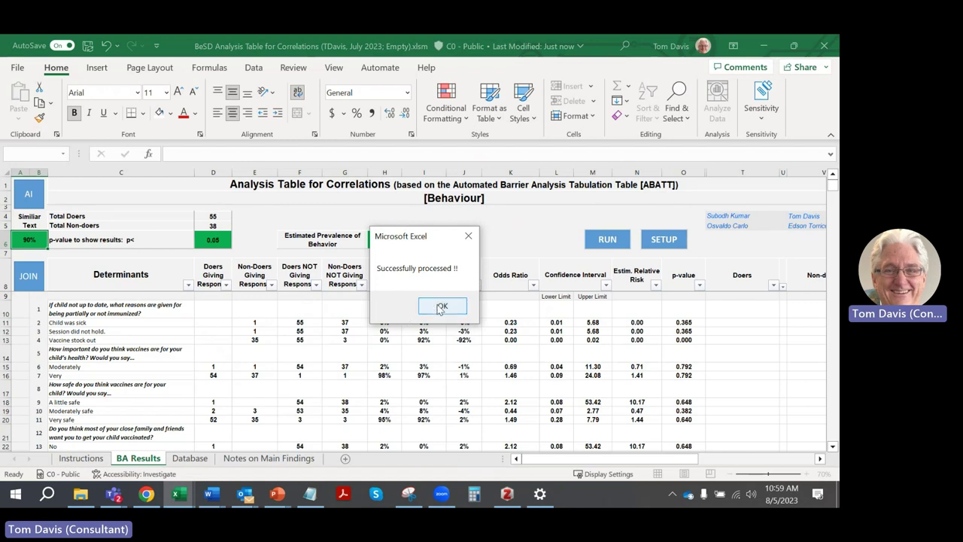
{"action": "left_click", "coordinate": [443, 306]}
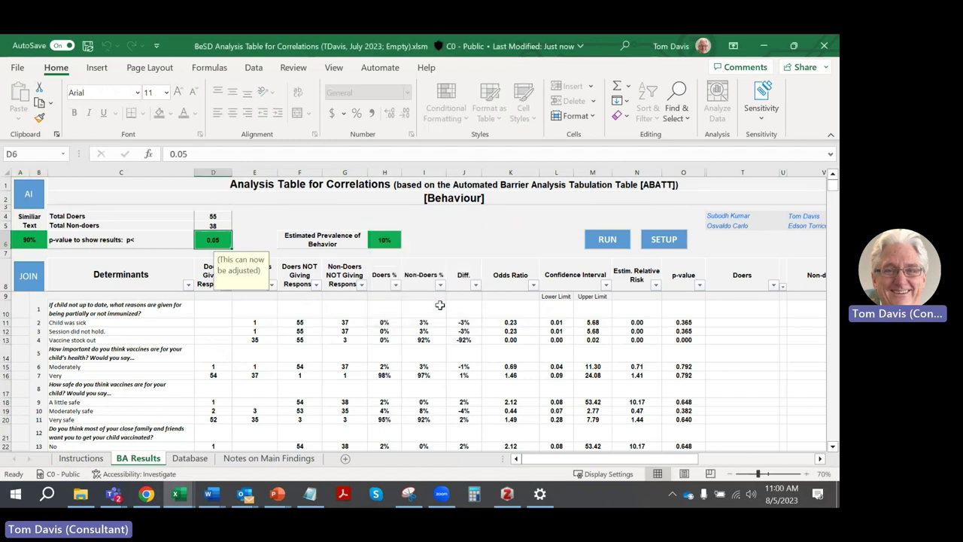
{"action": "left_click", "coordinate": [731, 474]}
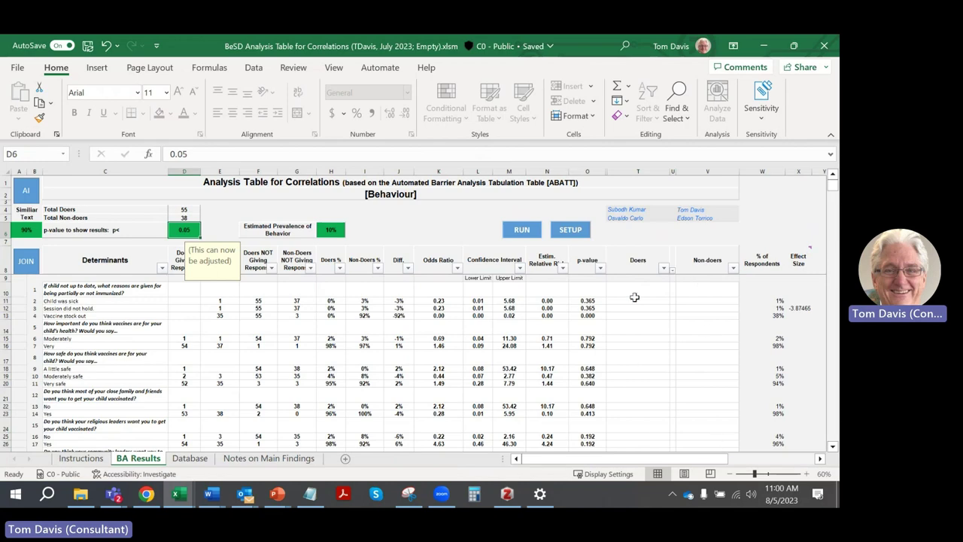
{"action": "left_click", "coordinate": [806, 473]}
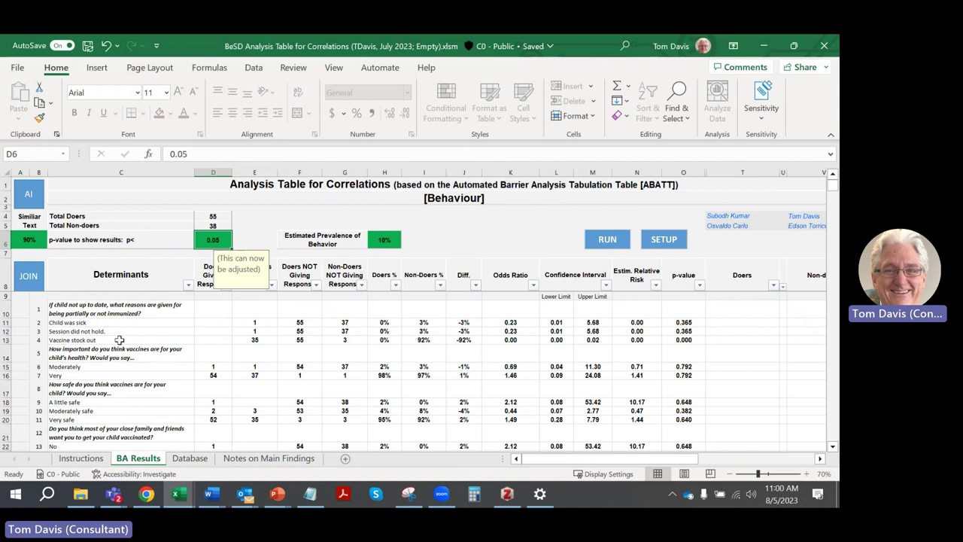
{"action": "left_click", "coordinate": [83, 324]}
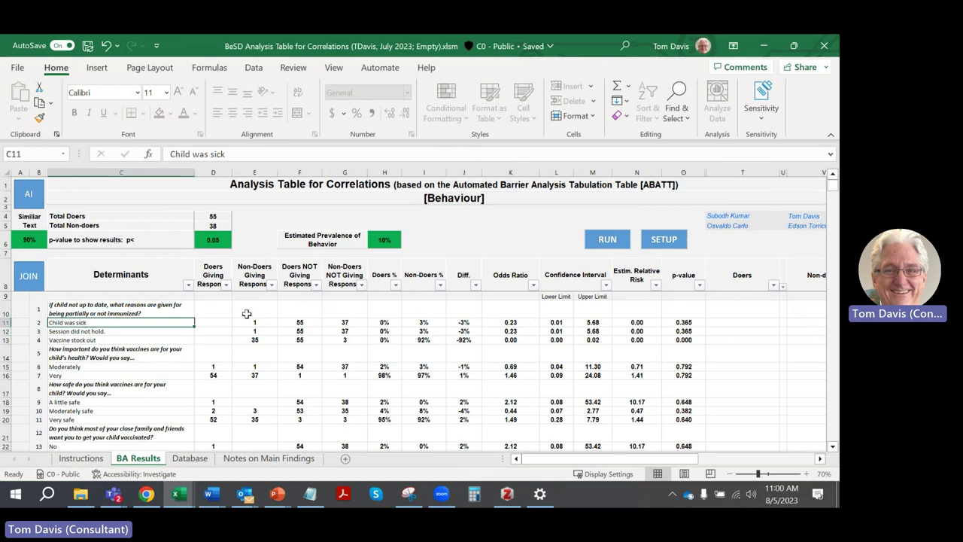
{"action": "scroll", "coordinate": [153, 352], "scroll_direction": "down", "scroll_amount": 1}
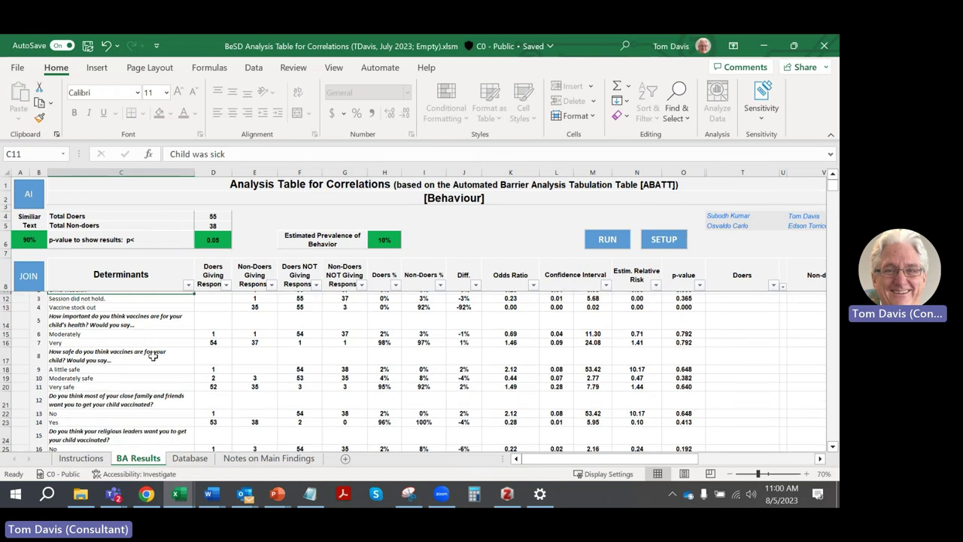
{"action": "left_click", "coordinate": [124, 326]}
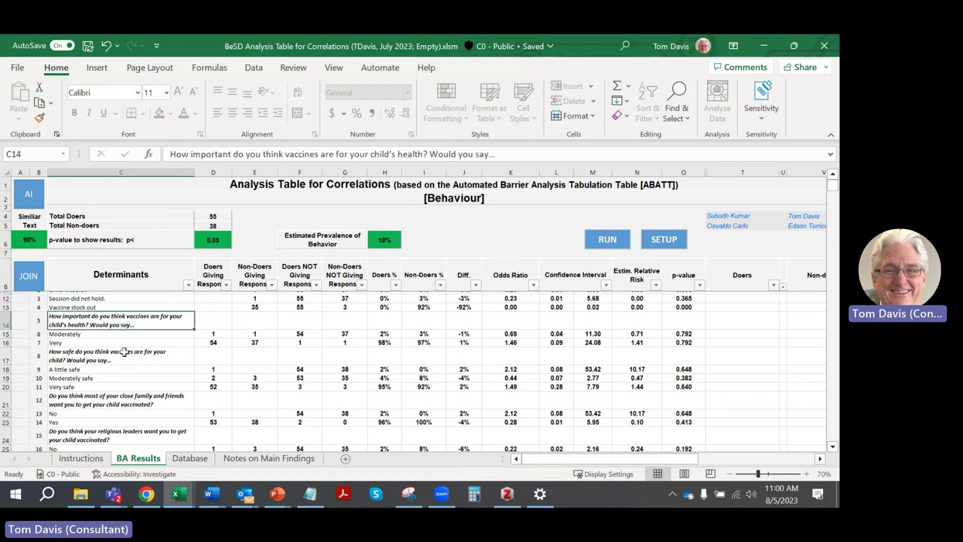
{"action": "scroll", "coordinate": [124, 355], "scroll_direction": "down", "scroll_amount": 1}
{"action": "scroll", "coordinate": [125, 353], "scroll_direction": "up", "scroll_amount": 1}
{"action": "left_click", "coordinate": [729, 473]}
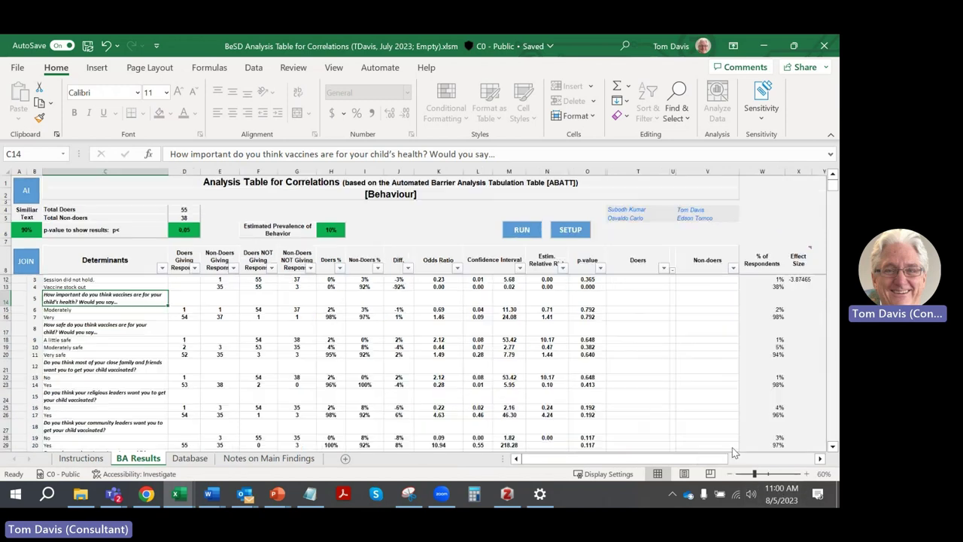
{"action": "left_click", "coordinate": [778, 317]}
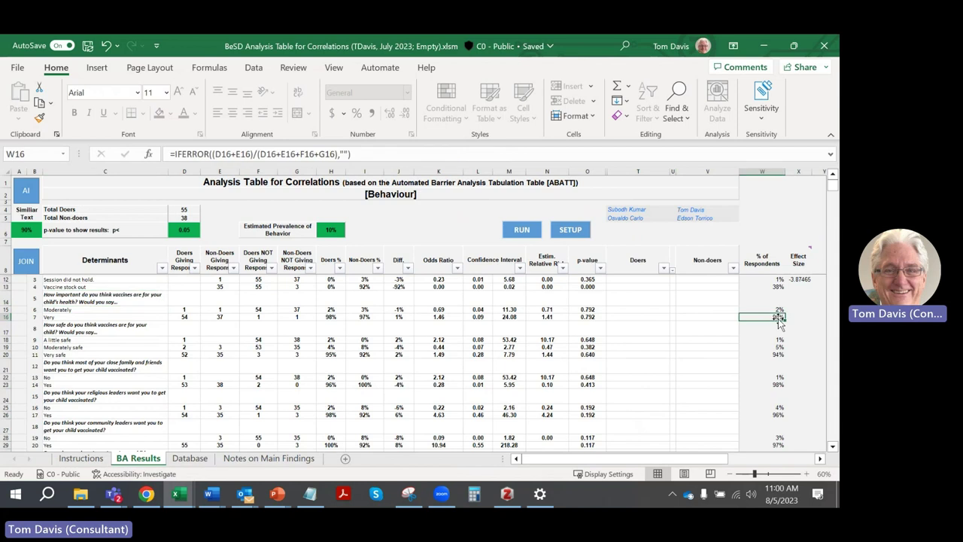
{"action": "left_click", "coordinate": [88, 334]}
{"action": "scroll", "coordinate": [88, 339], "scroll_direction": "down", "scroll_amount": 1}
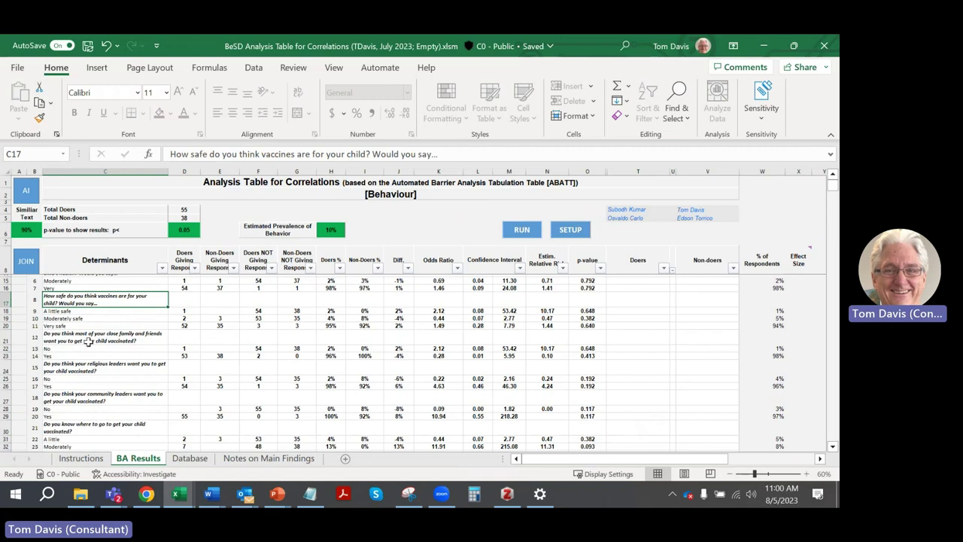
{"action": "left_click", "coordinate": [88, 340]}
{"action": "scroll", "coordinate": [88, 342], "scroll_direction": "down", "scroll_amount": 2}
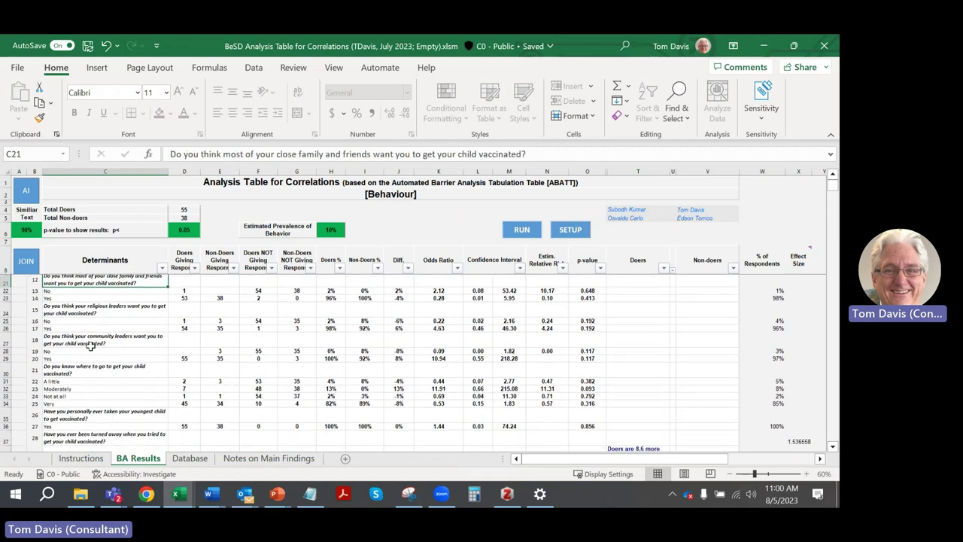
{"action": "scroll", "coordinate": [90, 346], "scroll_direction": "up", "scroll_amount": 1}
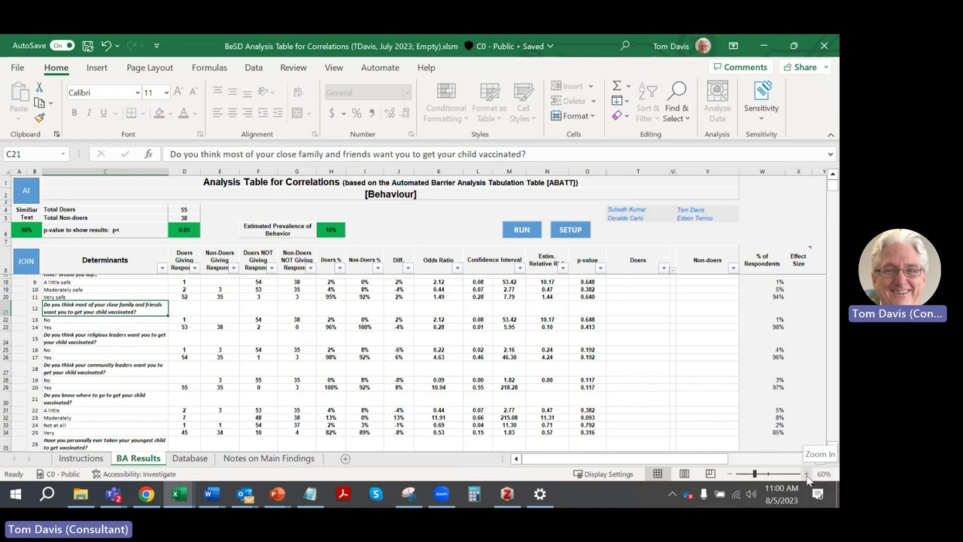
{"action": "left_click", "coordinate": [151, 343]}
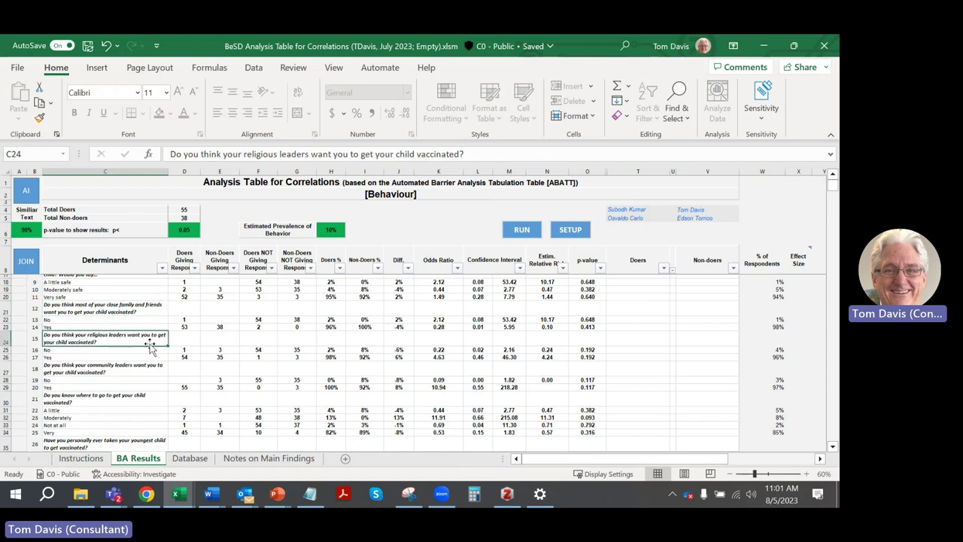
{"action": "left_click", "coordinate": [134, 376]}
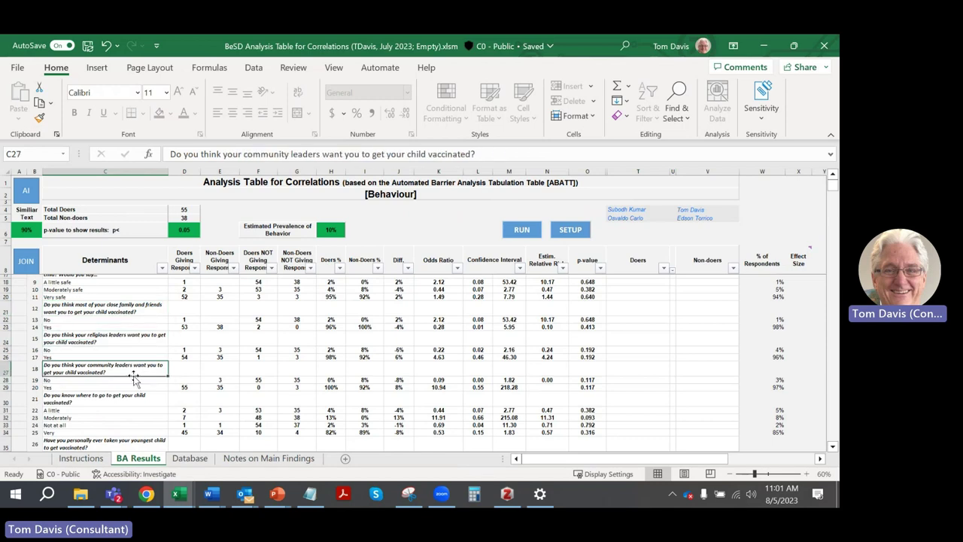
{"action": "scroll", "coordinate": [134, 376], "scroll_direction": "down", "scroll_amount": 1}
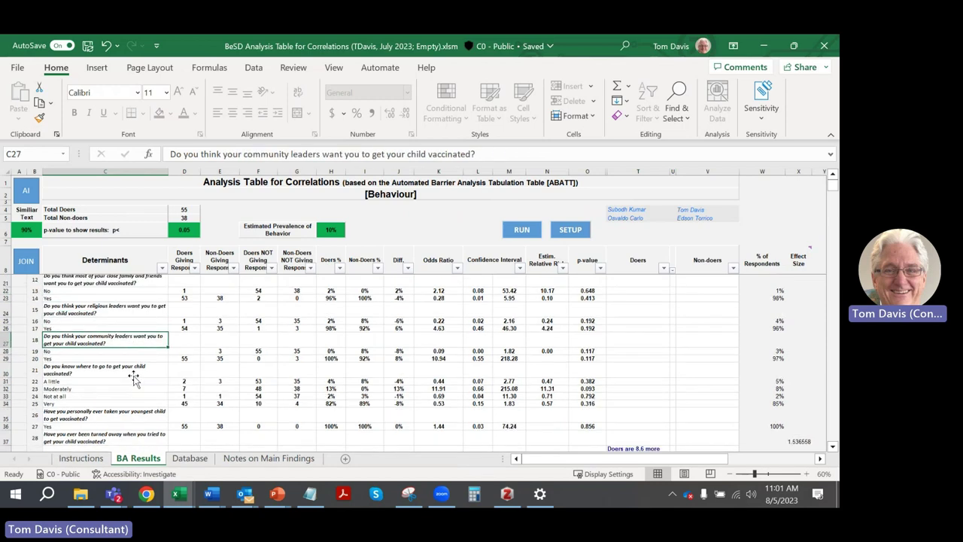
{"action": "left_click", "coordinate": [806, 474]}
{"action": "scroll", "coordinate": [155, 400], "scroll_direction": "down", "scroll_amount": 1}
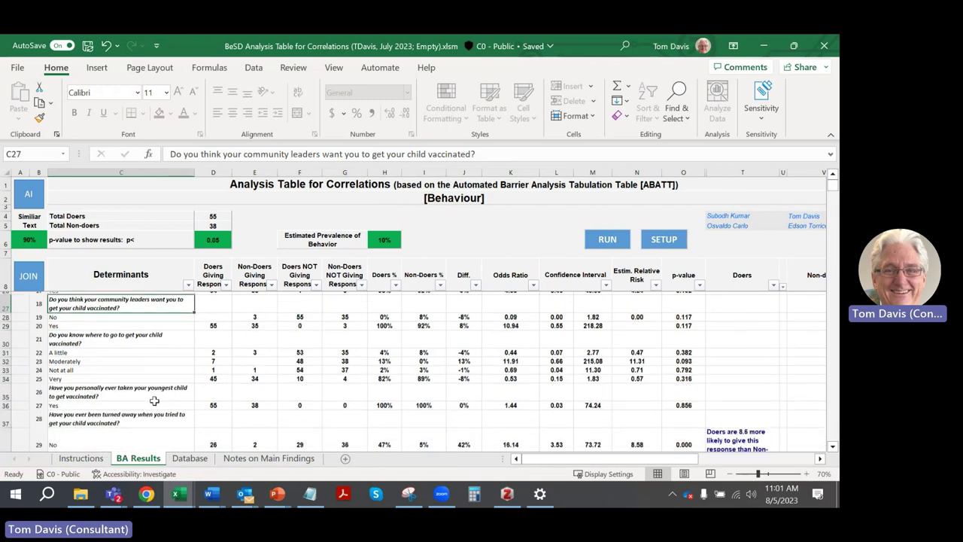
{"action": "scroll", "coordinate": [154, 400], "scroll_direction": "up", "scroll_amount": 1}
{"action": "scroll", "coordinate": [155, 400], "scroll_direction": "down", "scroll_amount": 1}
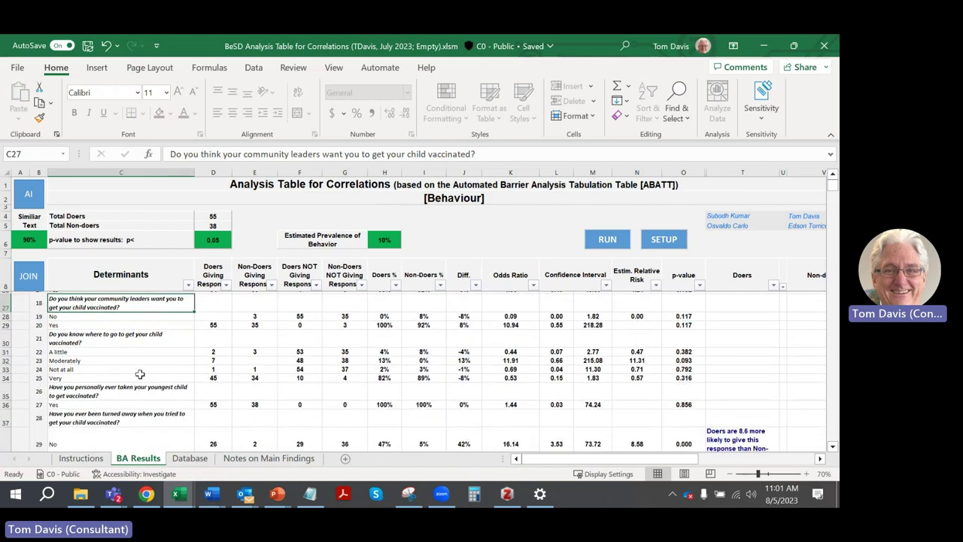
{"action": "left_click", "coordinate": [134, 340]}
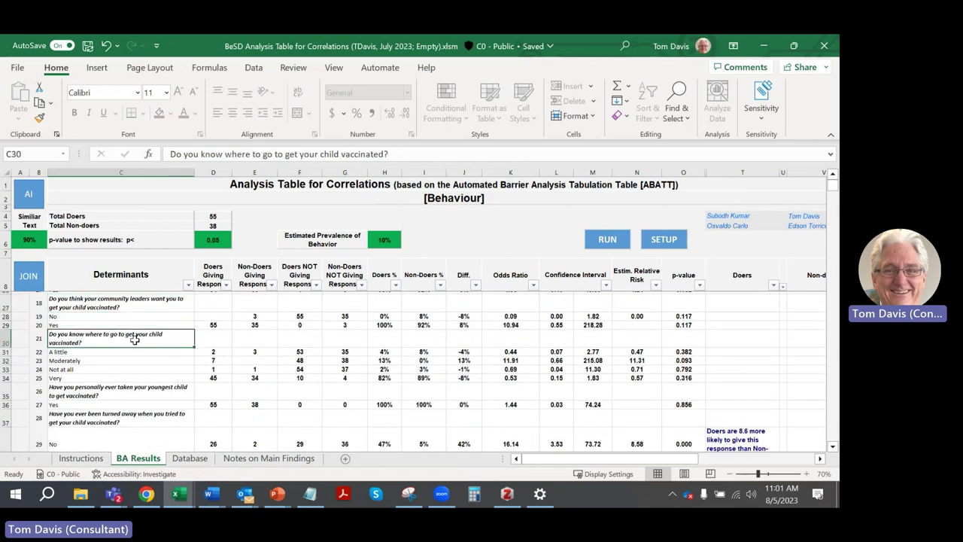
{"action": "left_click", "coordinate": [735, 473]}
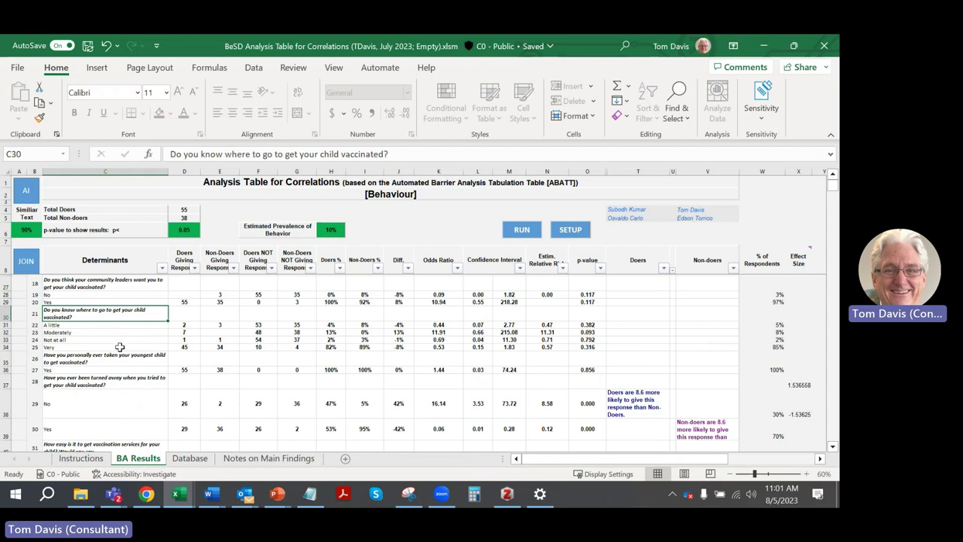
{"action": "scroll", "coordinate": [119, 347], "scroll_direction": "down", "scroll_amount": 3}
{"action": "scroll", "coordinate": [120, 353], "scroll_direction": "up", "scroll_amount": 1}
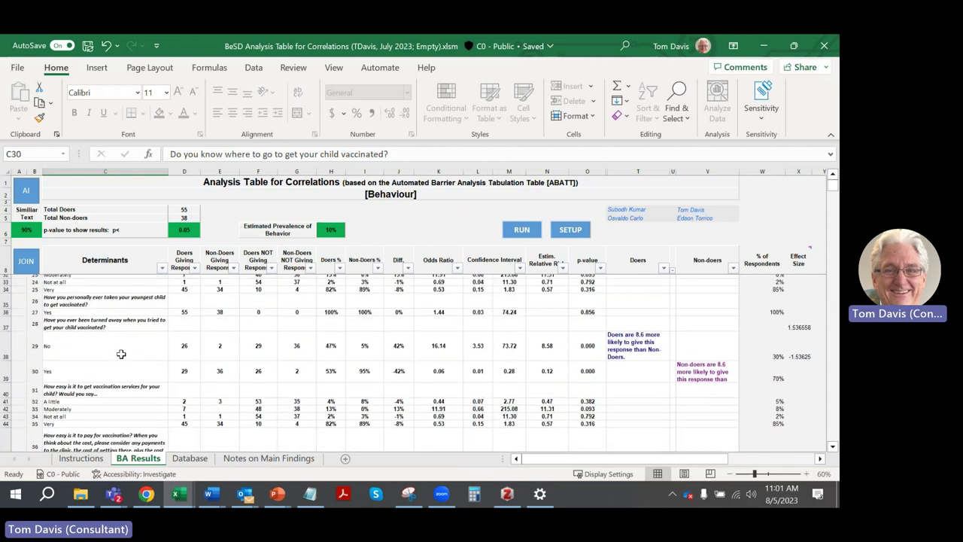
{"action": "left_click", "coordinate": [106, 323]}
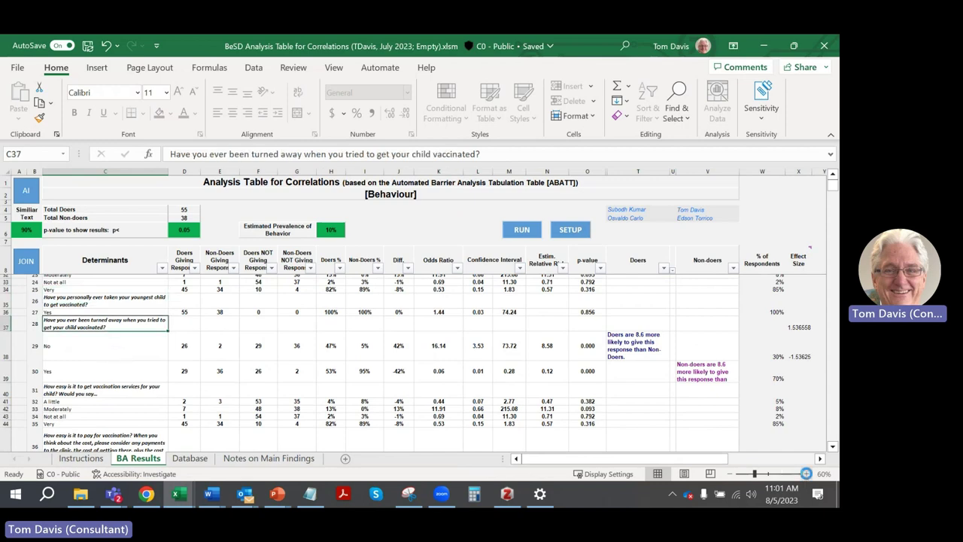
{"action": "left_click", "coordinate": [806, 473]}
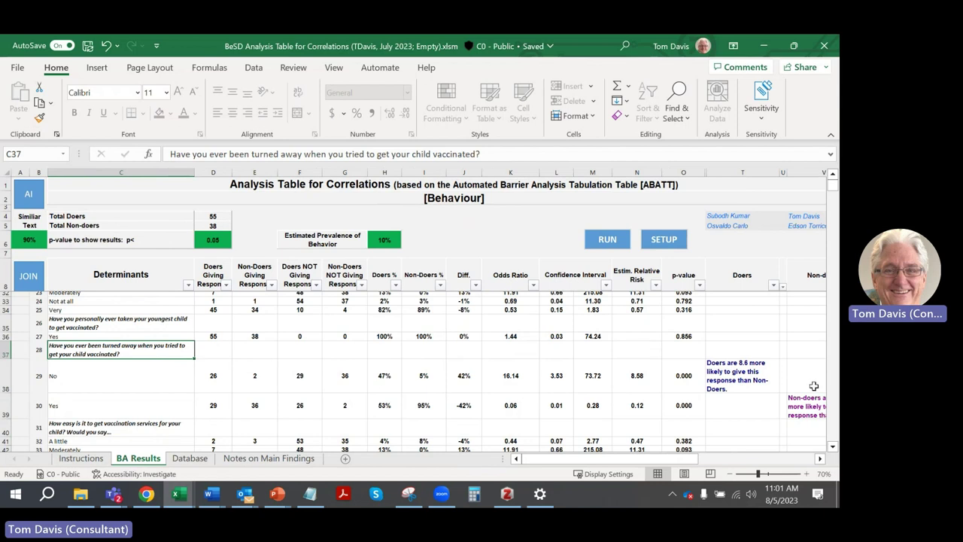
{"action": "left_click", "coordinate": [738, 370]}
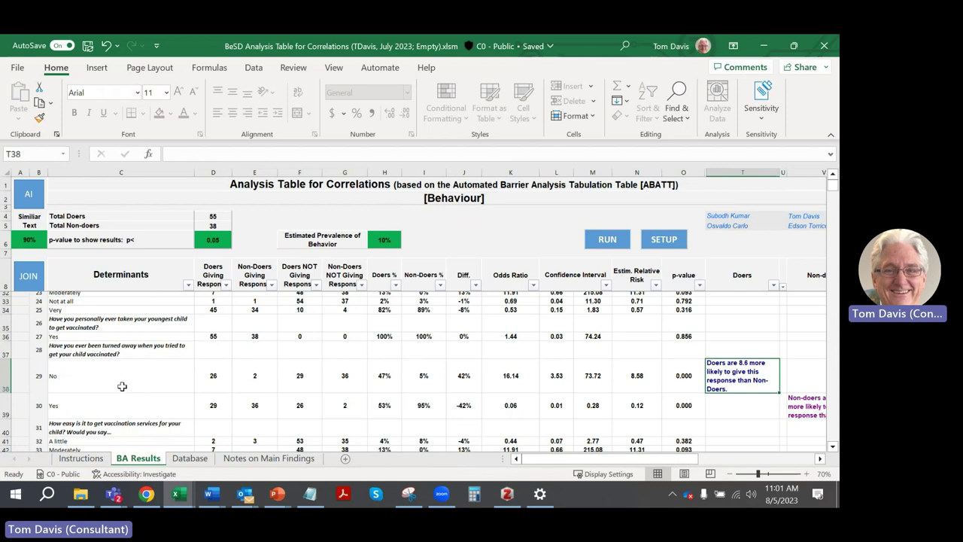
{"action": "left_click", "coordinate": [738, 474]}
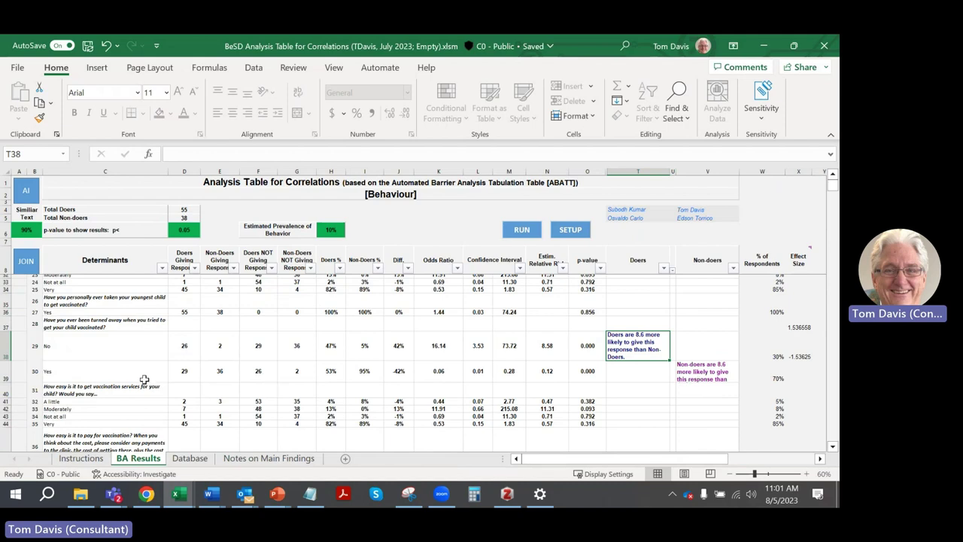
{"action": "scroll", "coordinate": [144, 378], "scroll_direction": "down", "scroll_amount": 1}
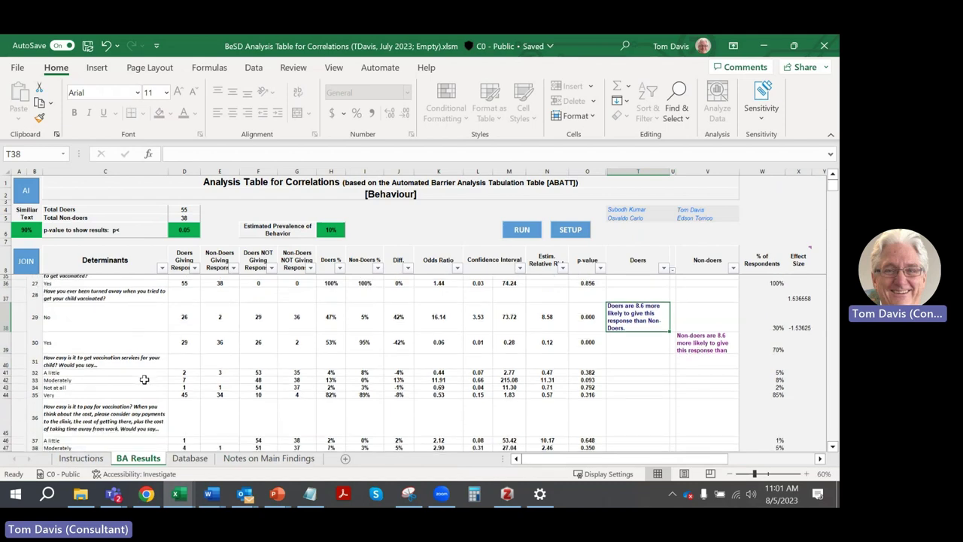
{"action": "left_click", "coordinate": [805, 473]}
{"action": "scroll", "coordinate": [280, 415], "scroll_direction": "down", "scroll_amount": 3}
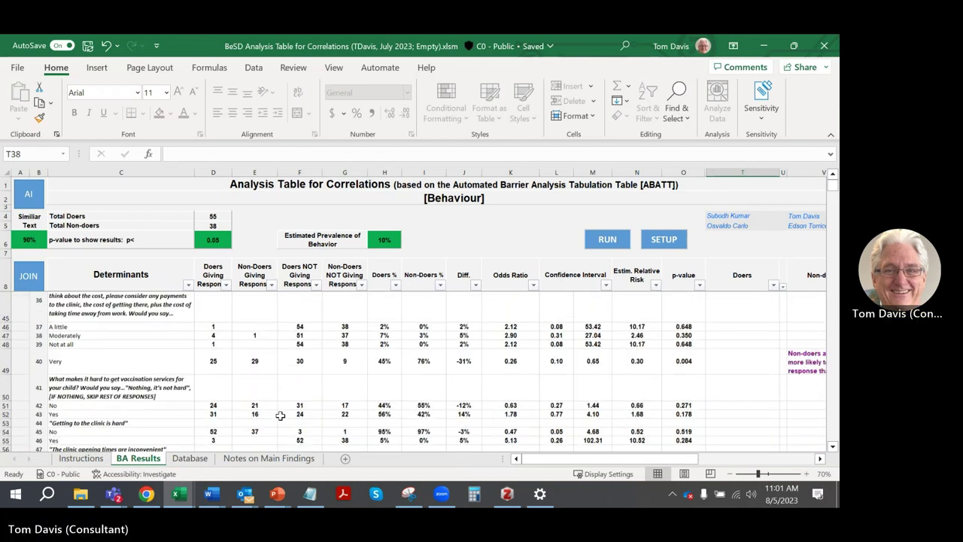
{"action": "left_click", "coordinate": [145, 365]}
{"action": "scroll", "coordinate": [144, 366], "scroll_direction": "up", "scroll_amount": 1}
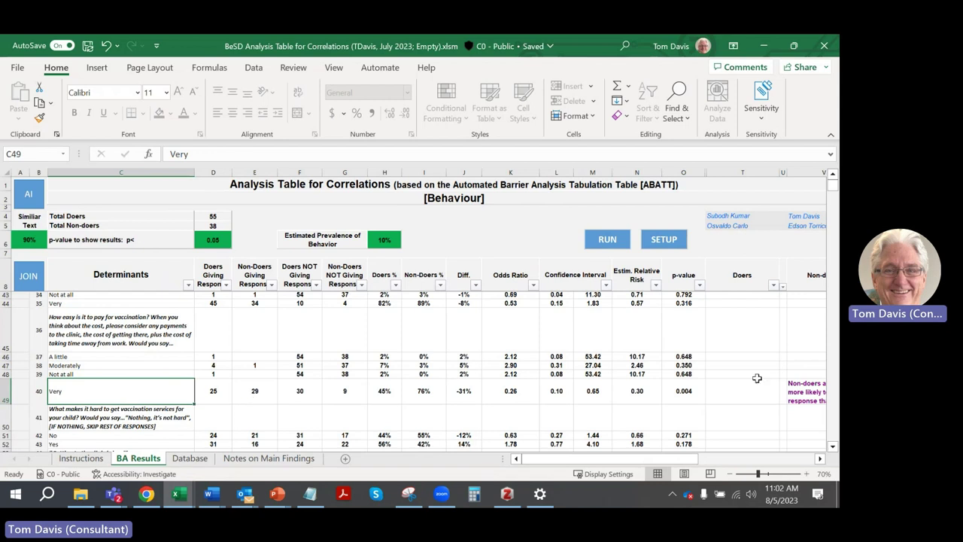
{"action": "left_click", "coordinate": [811, 391]}
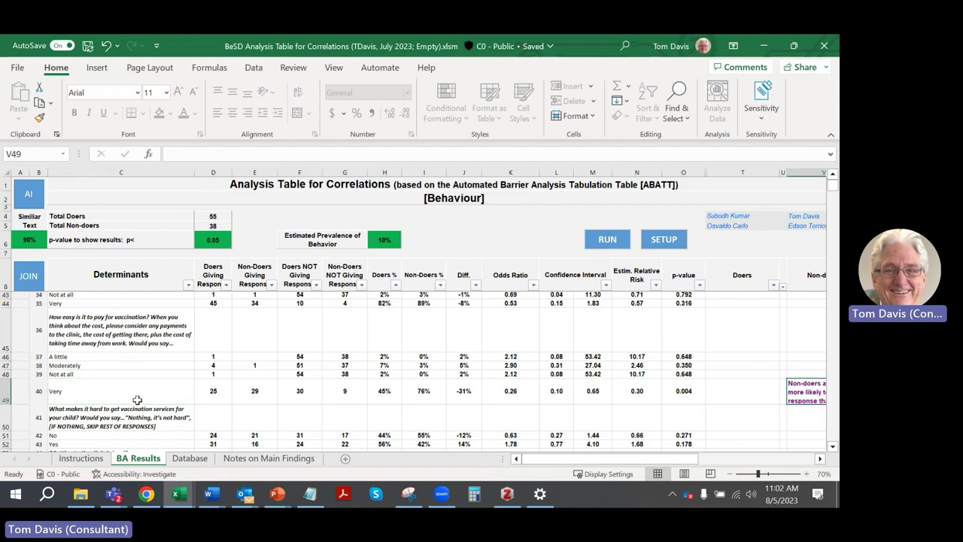
{"action": "left_click", "coordinate": [136, 393]}
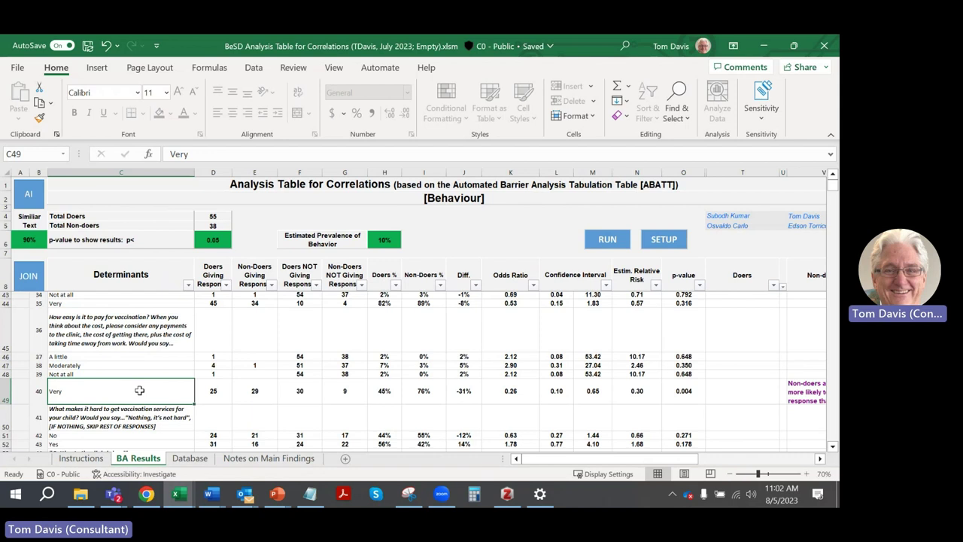
{"action": "scroll", "coordinate": [139, 390], "scroll_direction": "down", "scroll_amount": 1}
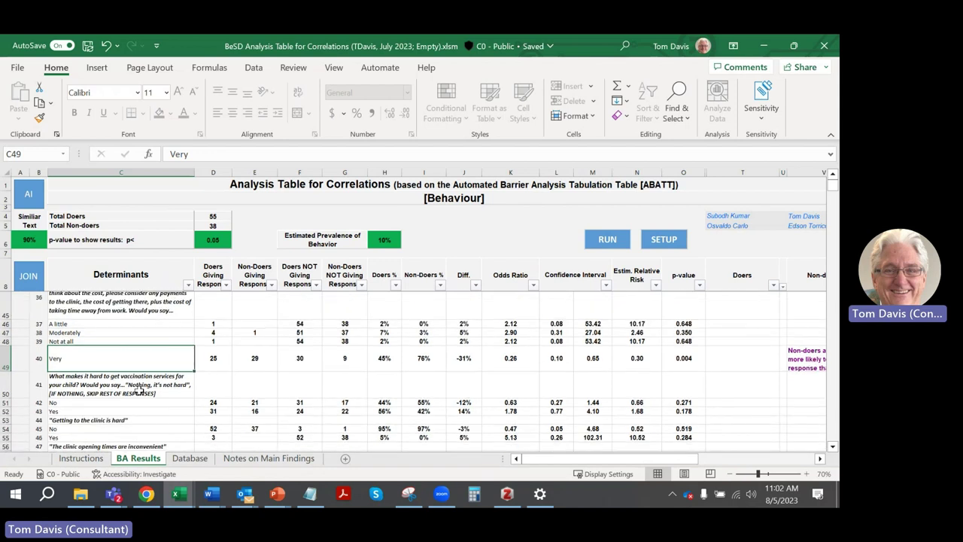
{"action": "scroll", "coordinate": [139, 390], "scroll_direction": "up", "scroll_amount": 1}
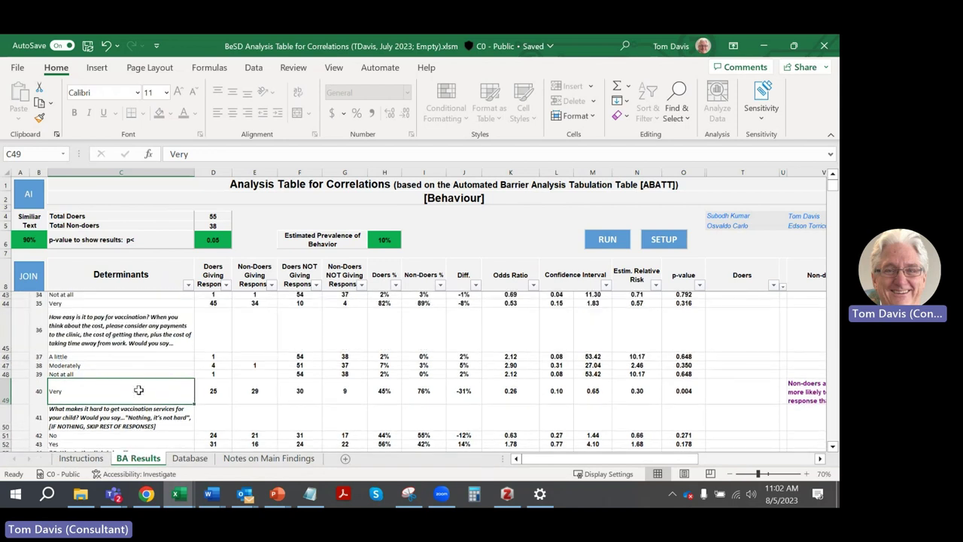
{"action": "left_click", "coordinate": [4, 391]}
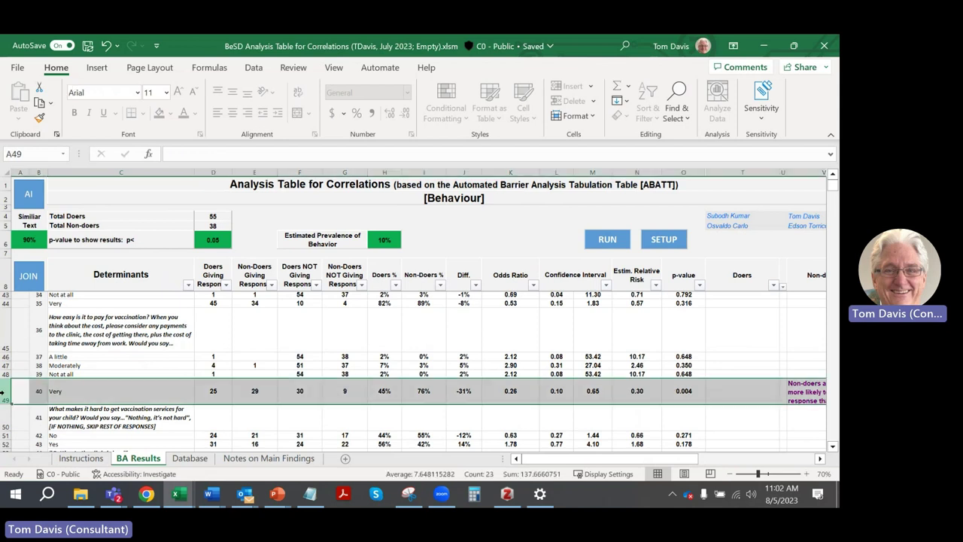
{"action": "left_click", "coordinate": [96, 397]}
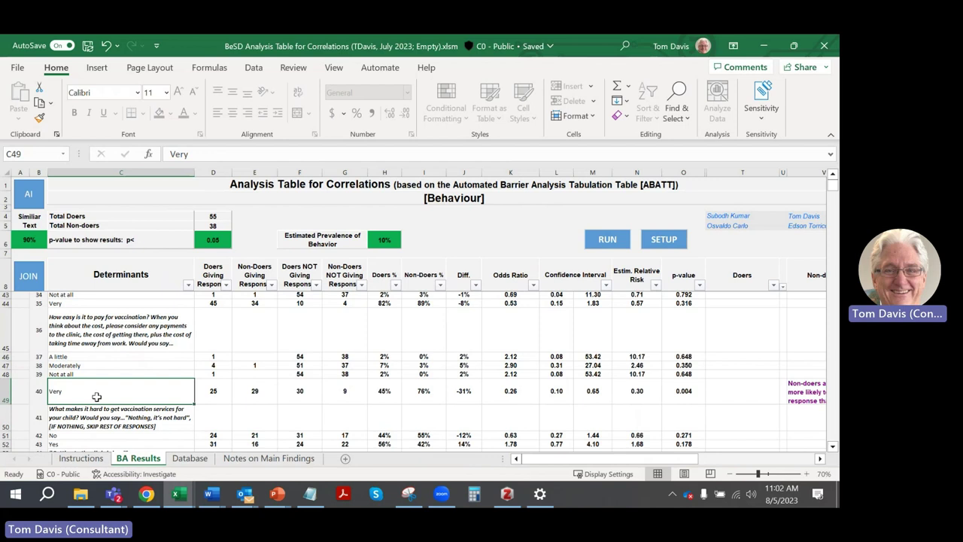
{"action": "scroll", "coordinate": [96, 396], "scroll_direction": "down", "scroll_amount": 2}
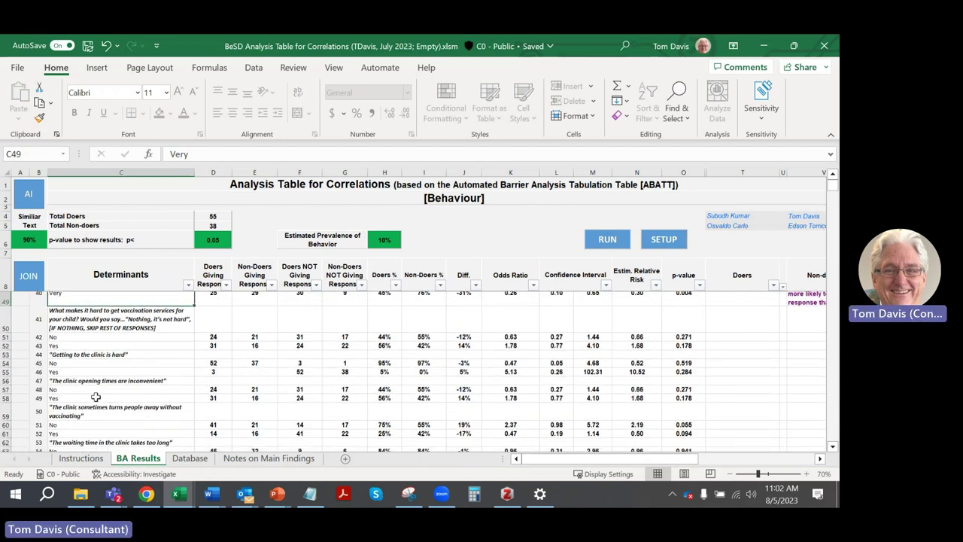
{"action": "left_click", "coordinate": [128, 328]}
{"action": "scroll", "coordinate": [130, 370], "scroll_direction": "down", "scroll_amount": 2}
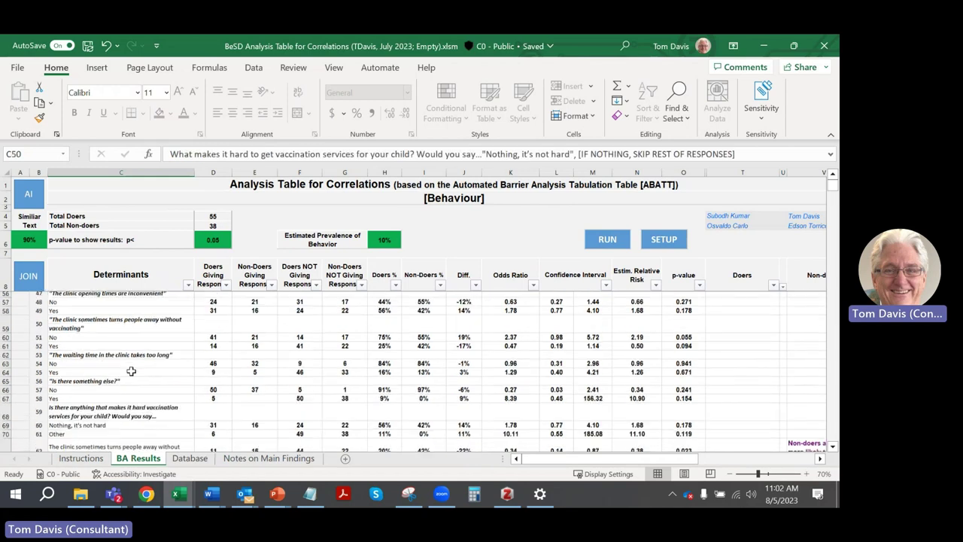
{"action": "scroll", "coordinate": [131, 370], "scroll_direction": "down", "scroll_amount": 1}
{"action": "scroll", "coordinate": [136, 371], "scroll_direction": "down", "scroll_amount": 2}
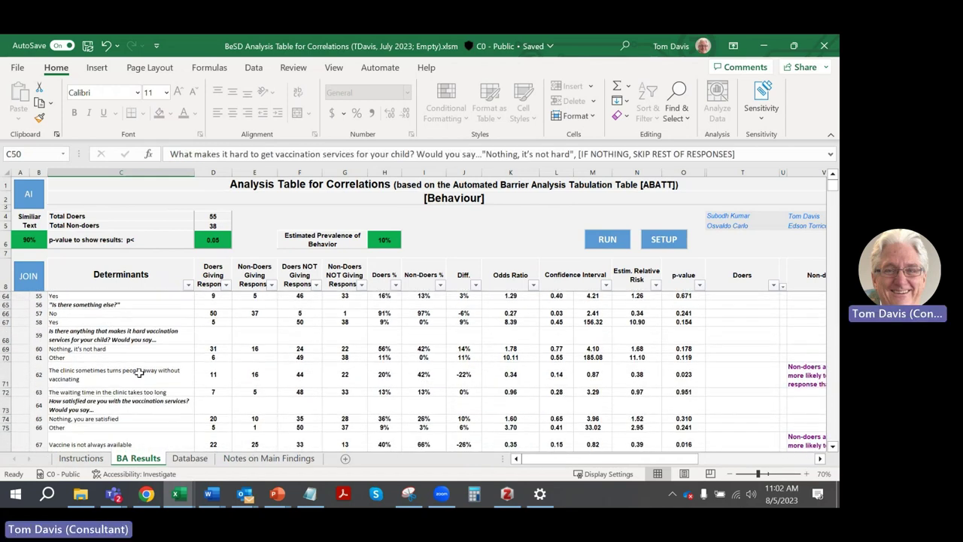
{"action": "left_click", "coordinate": [3, 379]}
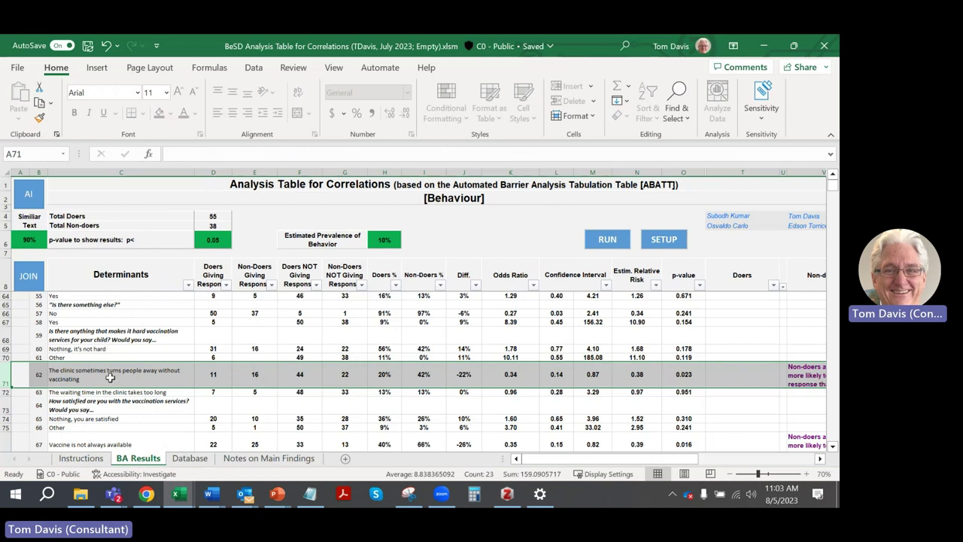
{"action": "scroll", "coordinate": [110, 378], "scroll_direction": "down", "scroll_amount": 2}
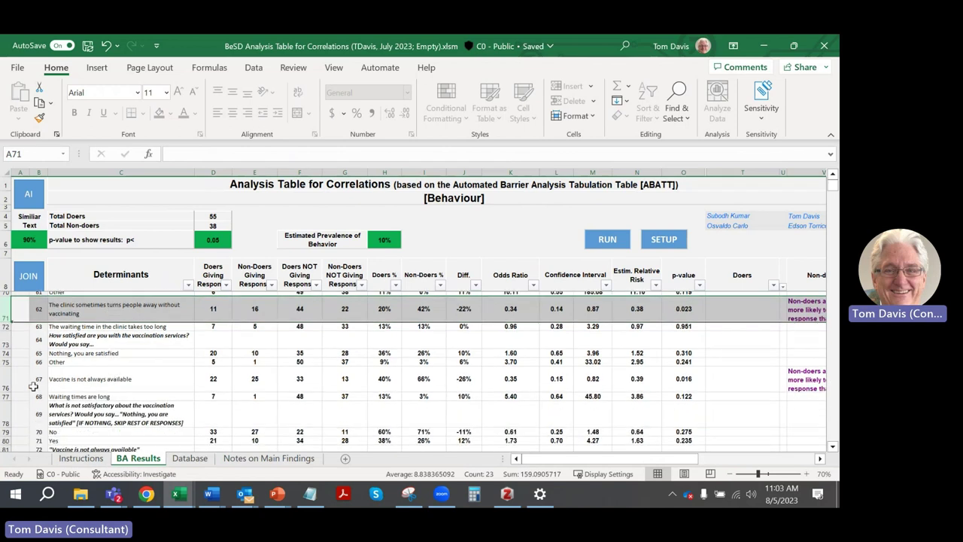
{"action": "left_click", "coordinate": [5, 380]}
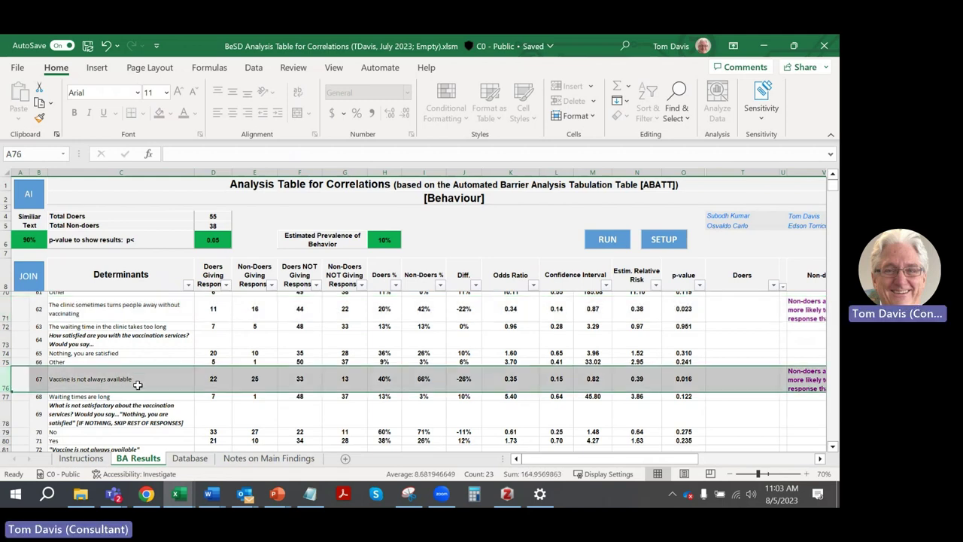
{"action": "scroll", "coordinate": [137, 384], "scroll_direction": "down", "scroll_amount": 2}
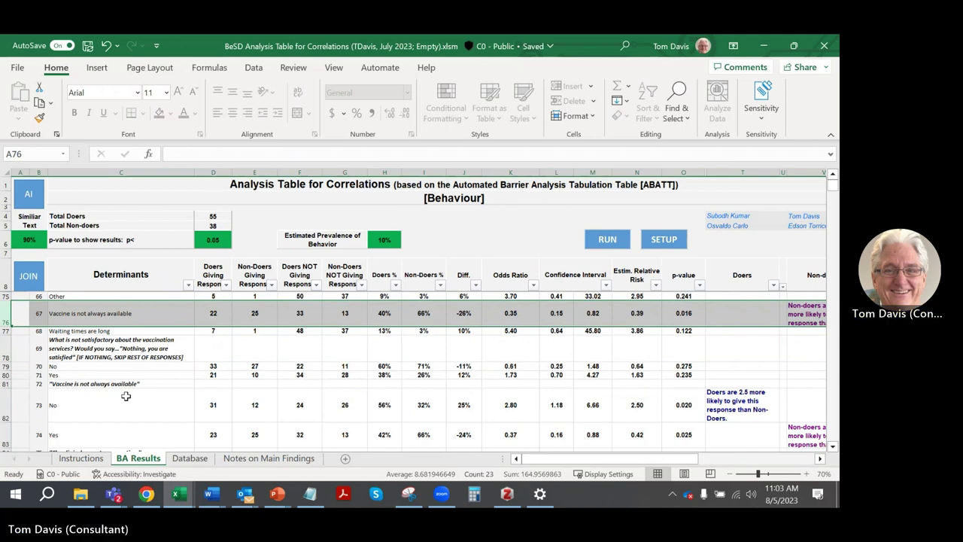
{"action": "left_click", "coordinate": [122, 396]}
{"action": "scroll", "coordinate": [119, 403], "scroll_direction": "down", "scroll_amount": 7}
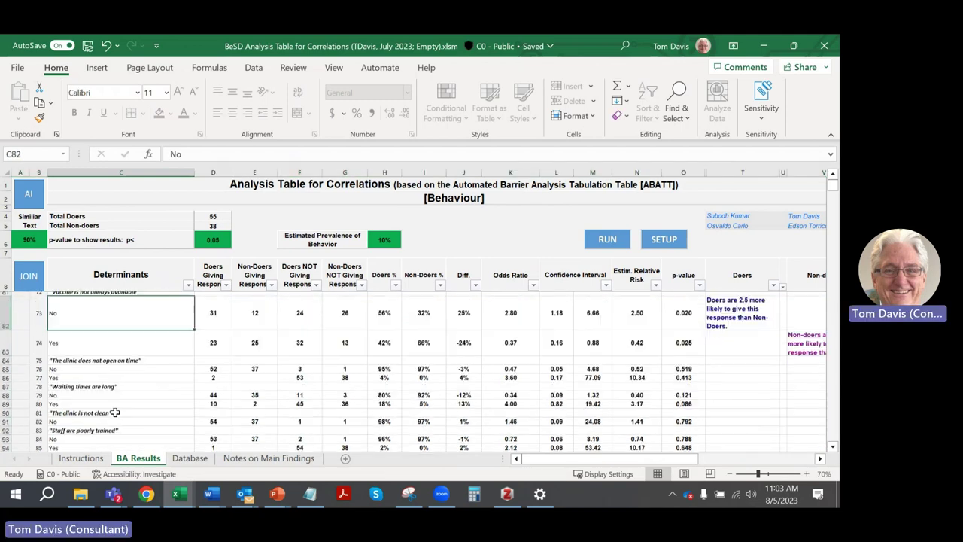
{"action": "scroll", "coordinate": [118, 407], "scroll_direction": "down", "scroll_amount": 3}
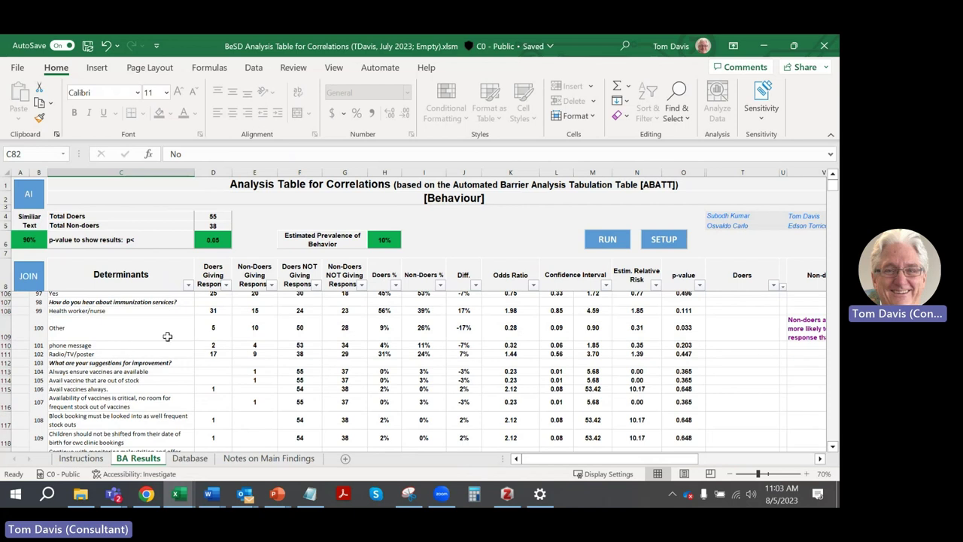
{"action": "left_click", "coordinate": [131, 328]}
{"action": "scroll", "coordinate": [130, 329], "scroll_direction": "up", "scroll_amount": 1}
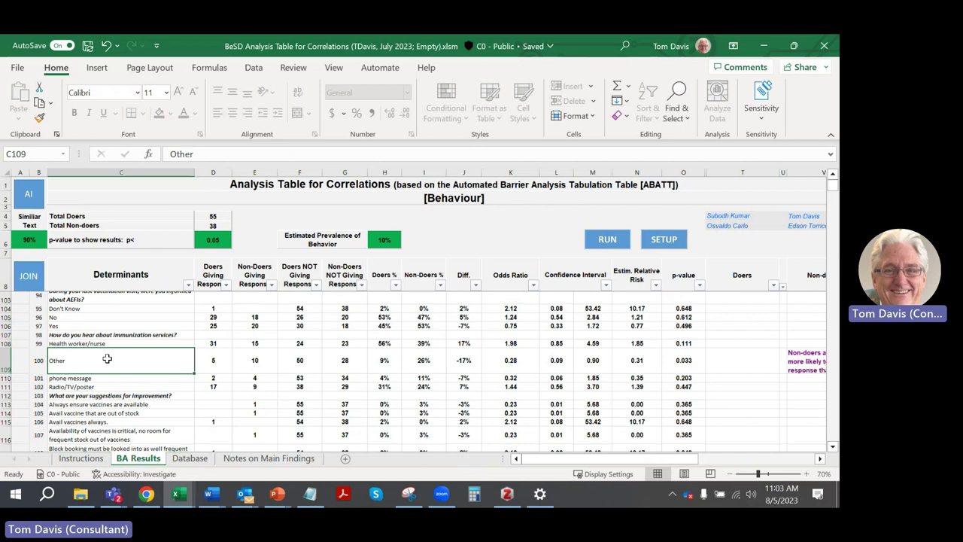
{"action": "left_click", "coordinate": [802, 364]}
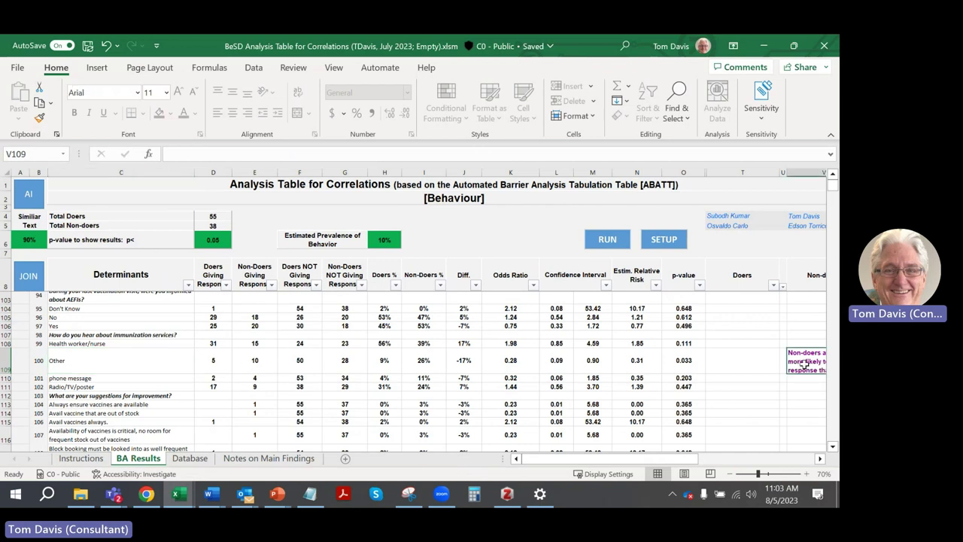
{"action": "left_click", "coordinate": [112, 362]}
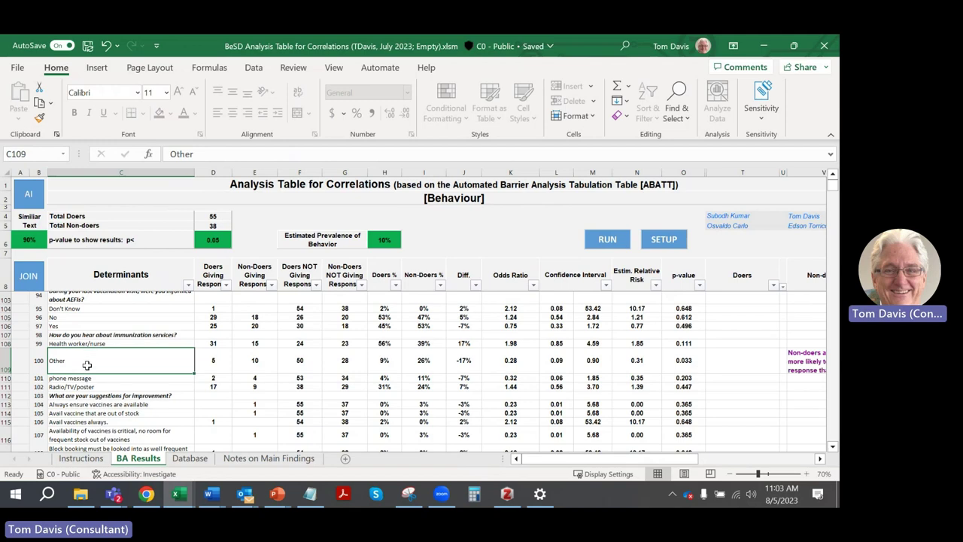
{"action": "scroll", "coordinate": [87, 365], "scroll_direction": "down", "scroll_amount": 3}
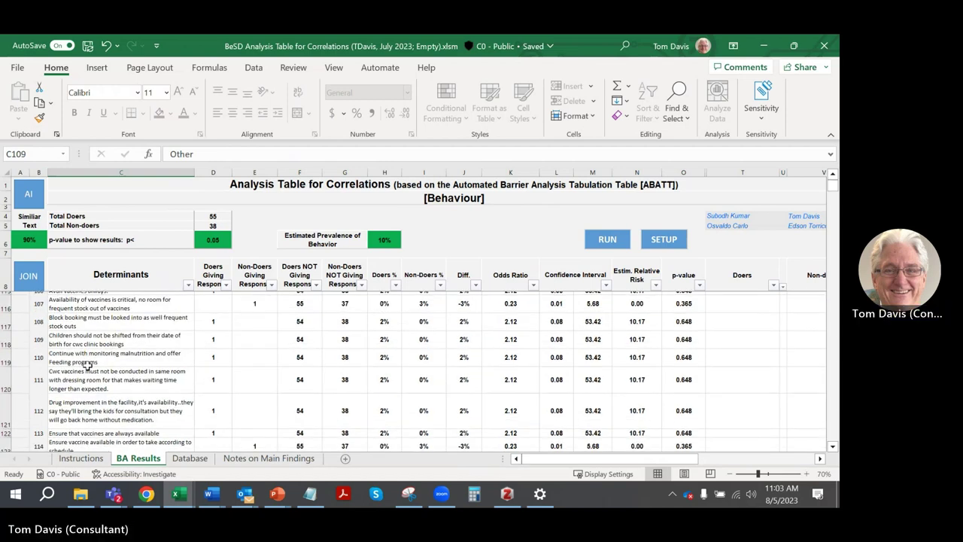
{"action": "scroll", "coordinate": [87, 365], "scroll_direction": "up", "scroll_amount": 1}
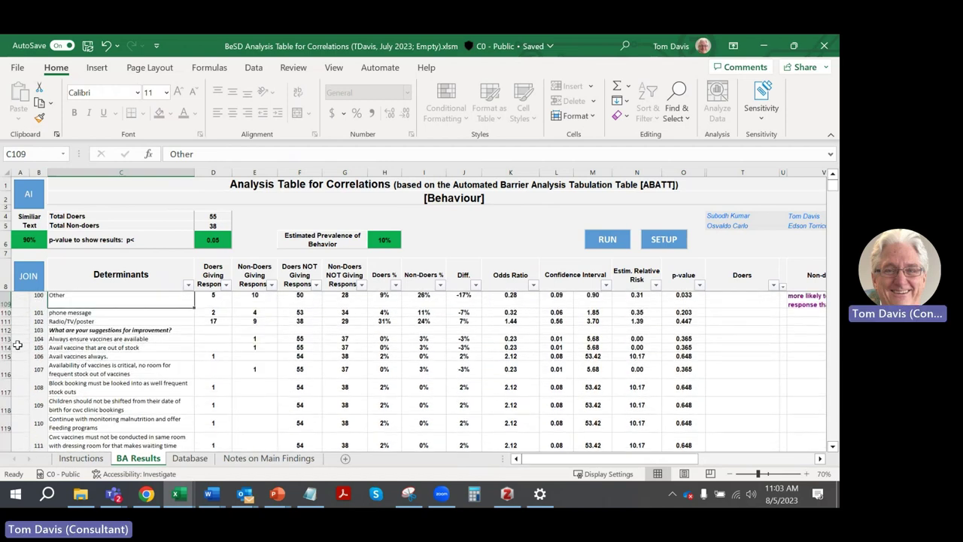
{"action": "left_click", "coordinate": [121, 330]}
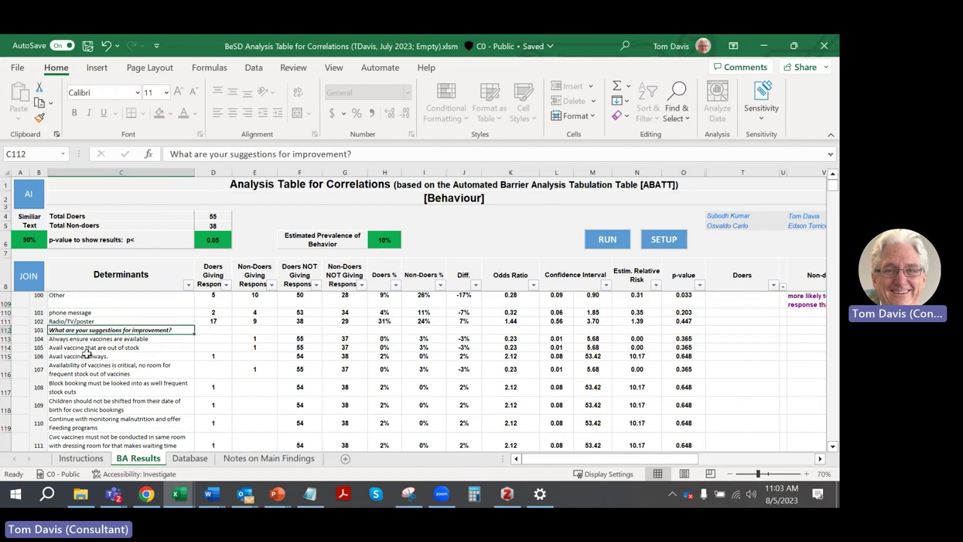
Relabel the first suggestion 'AVAIL VACCINES:' and code the early stock and availability responses 104, through A129
{"action": "double_click", "coordinate": [49, 340]}
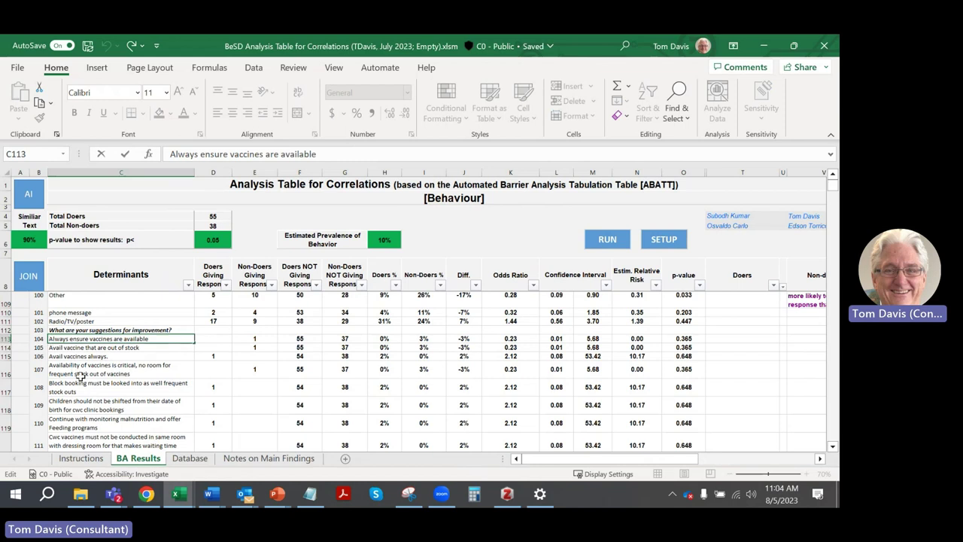
{"action": "type", "text": "AVAIL "}
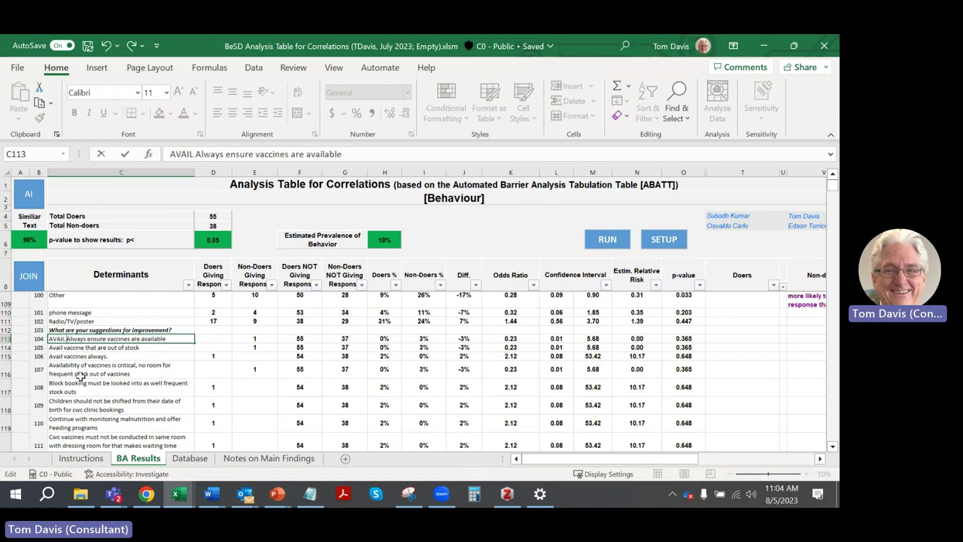
{"action": "type", "text": "VACCINES"}
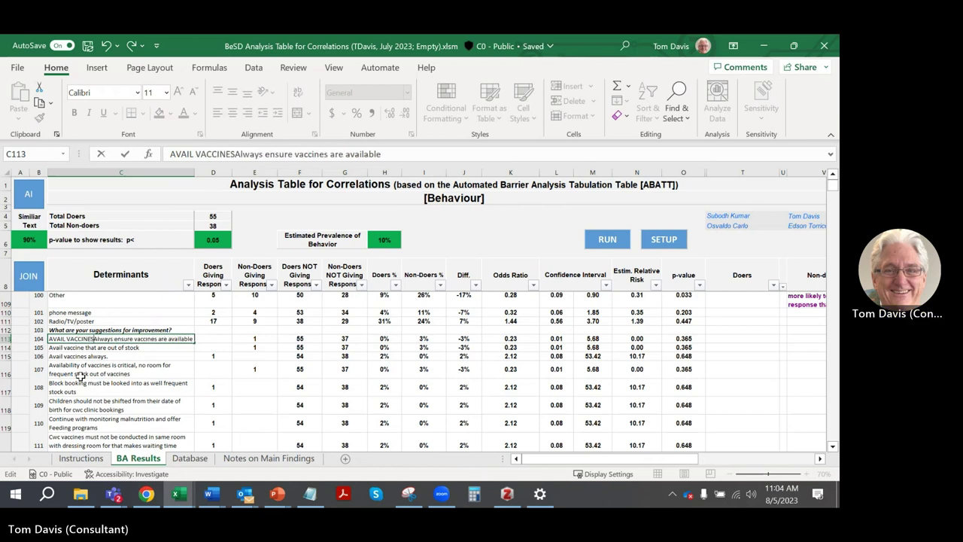
{"action": "type", "text": ":"}
{"action": "key", "text": "Return"}
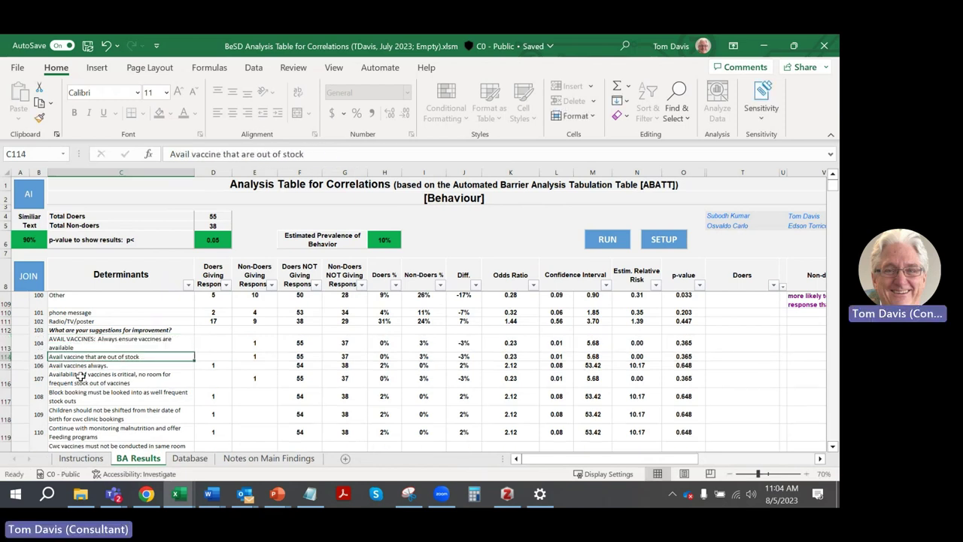
{"action": "key", "text": "Left"}
{"action": "key", "text": "Left"}
{"action": "key", "text": "Down"}
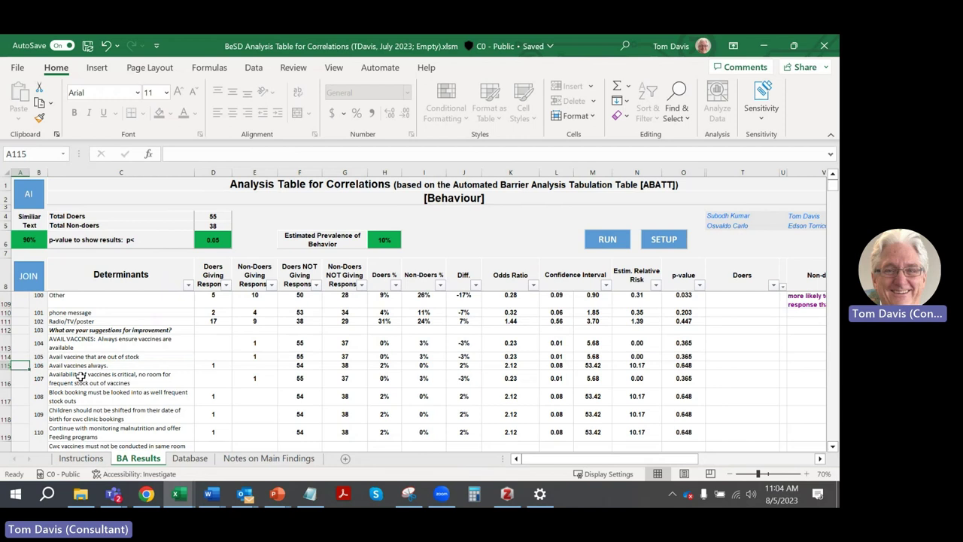
{"action": "key", "text": "Up"}
{"action": "type", "text": "104"}
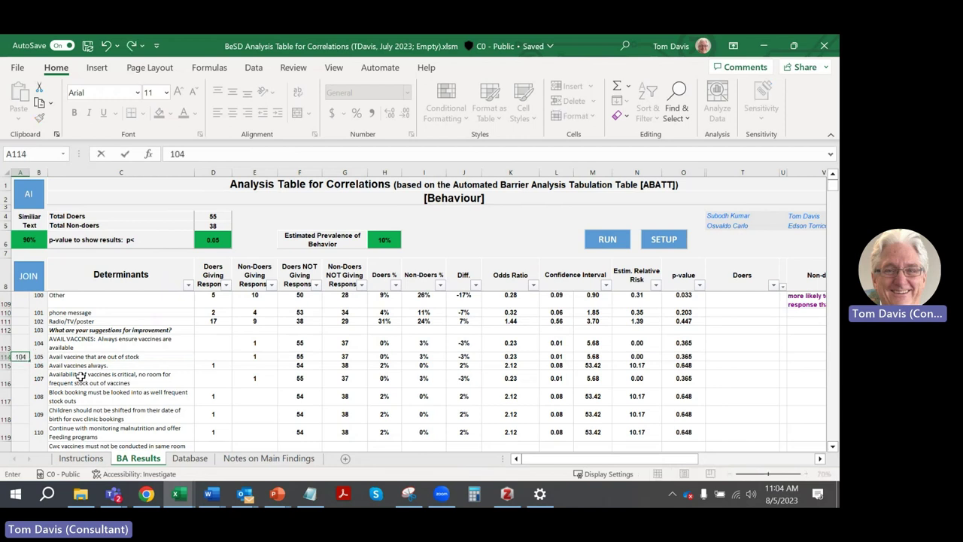
{"action": "key", "text": "Return"}
{"action": "type", "text": "104"}
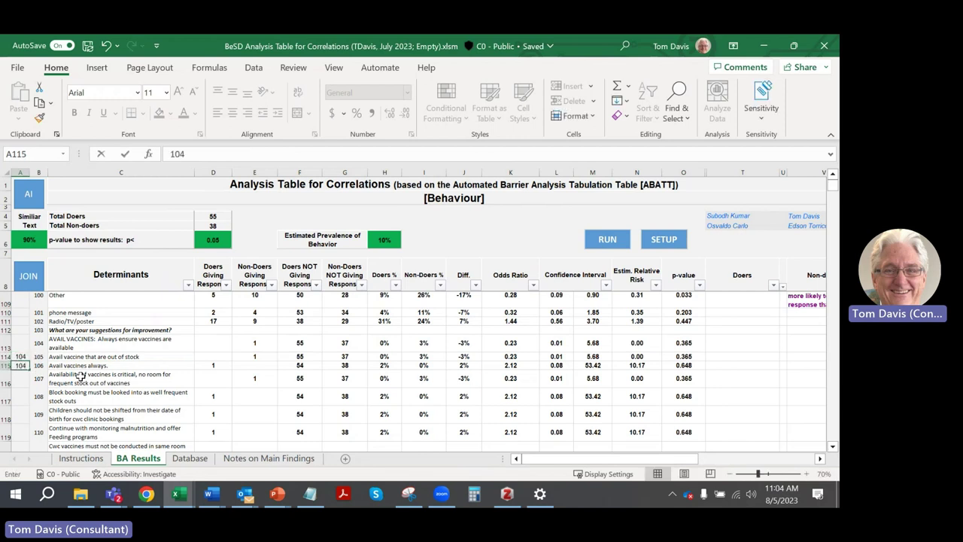
{"action": "key", "text": "Return"}
{"action": "type", "text": "104"}
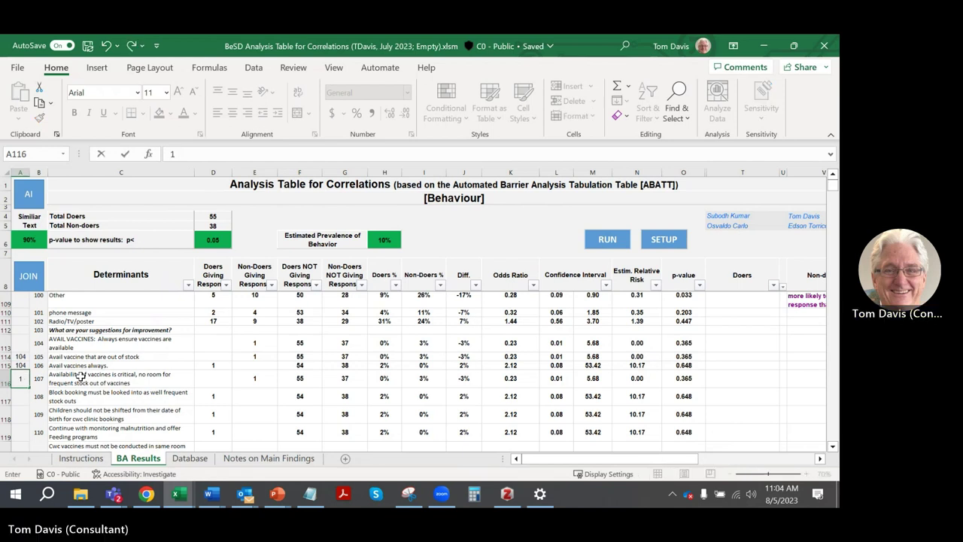
{"action": "key", "text": "Return"}
{"action": "key", "text": "Down"}
{"action": "key", "text": "Down"}
{"action": "key", "text": "Down"}
{"action": "key", "text": "Down"}
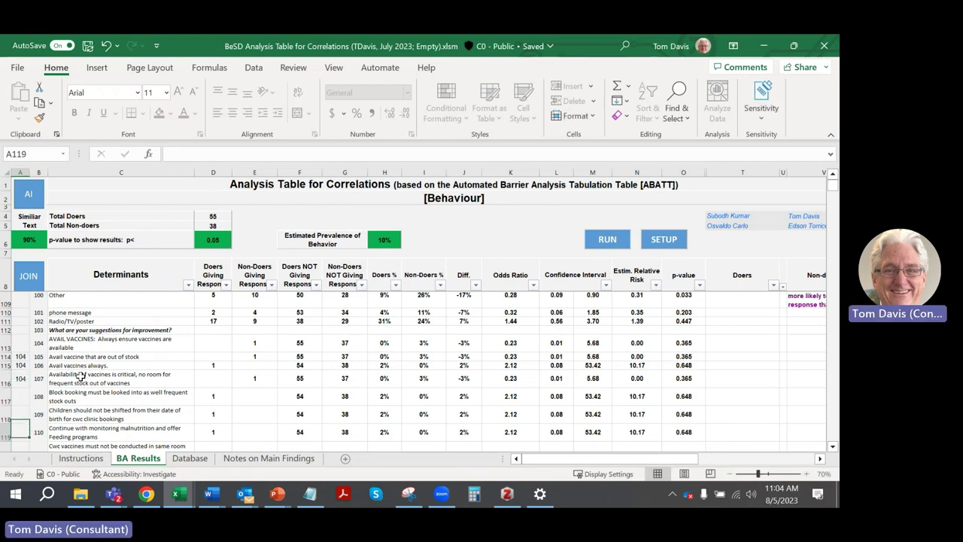
{"action": "key", "text": "Down"}
{"action": "key", "text": "Down"}
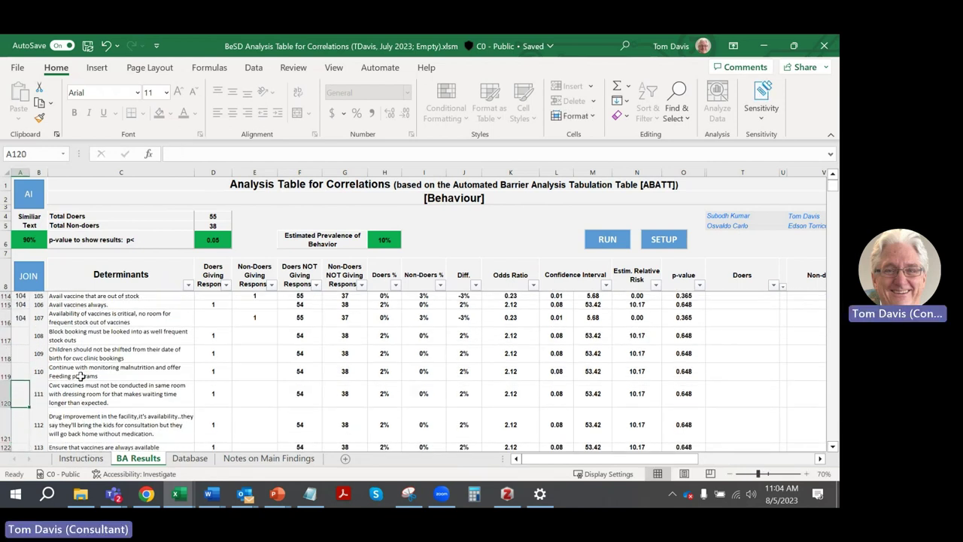
{"action": "key", "text": "Up"}
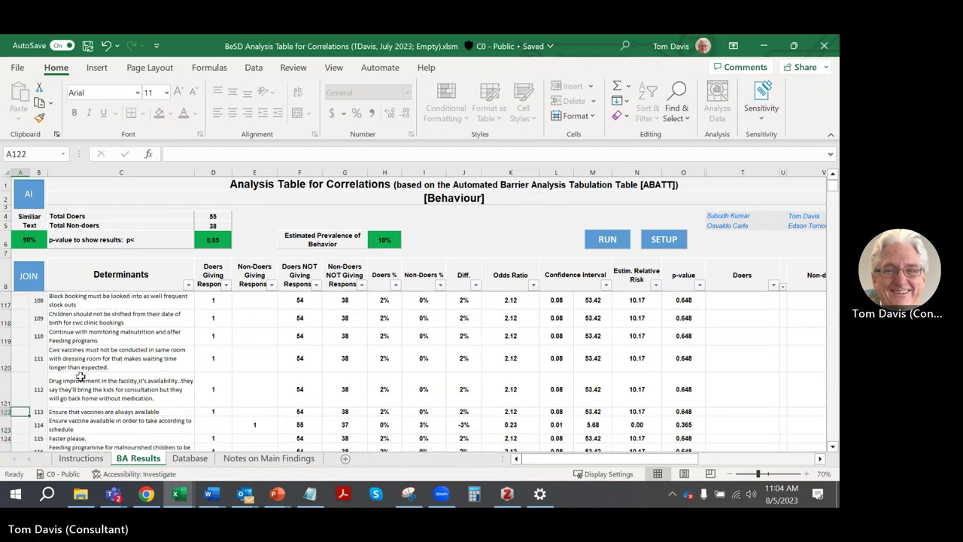
{"action": "type", "text": "104"}
{"action": "key", "text": "Return"}
{"action": "type", "text": "104"}
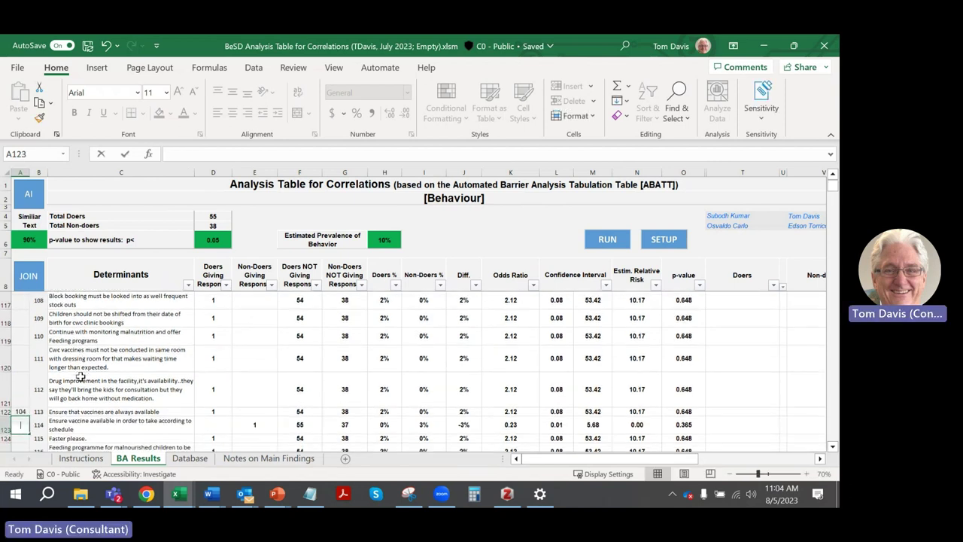
{"action": "key", "text": "Return"}
{"action": "key", "text": "Down"}
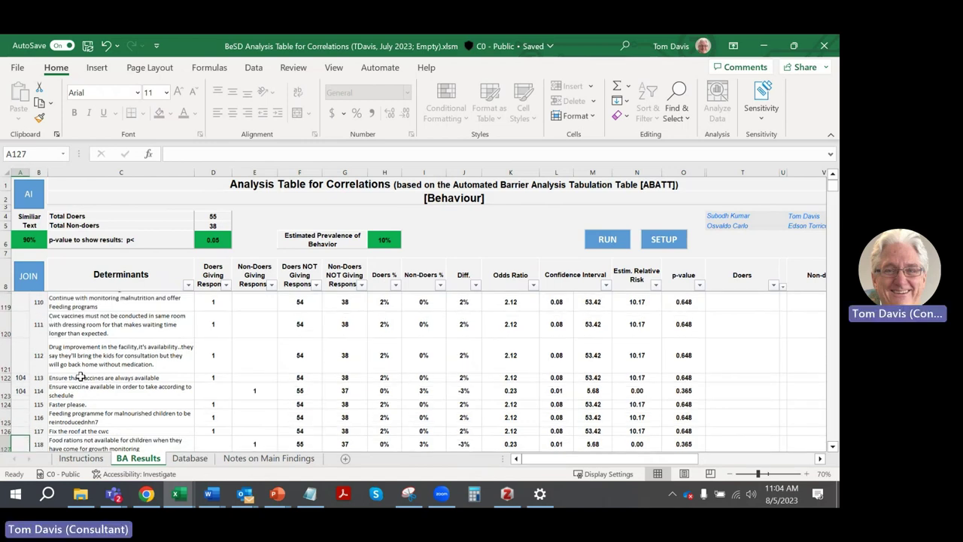
{"action": "key", "text": "Down"}
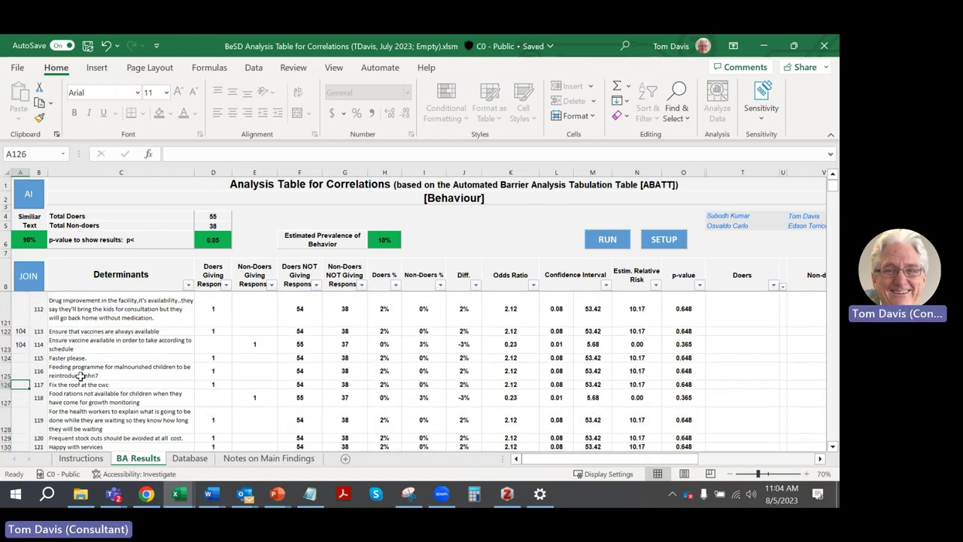
{"action": "key", "text": "Down"}
{"action": "key", "text": "Down"}
{"action": "key", "text": "Down"}
{"action": "key", "text": "Down"}
{"action": "key", "text": "Down"}
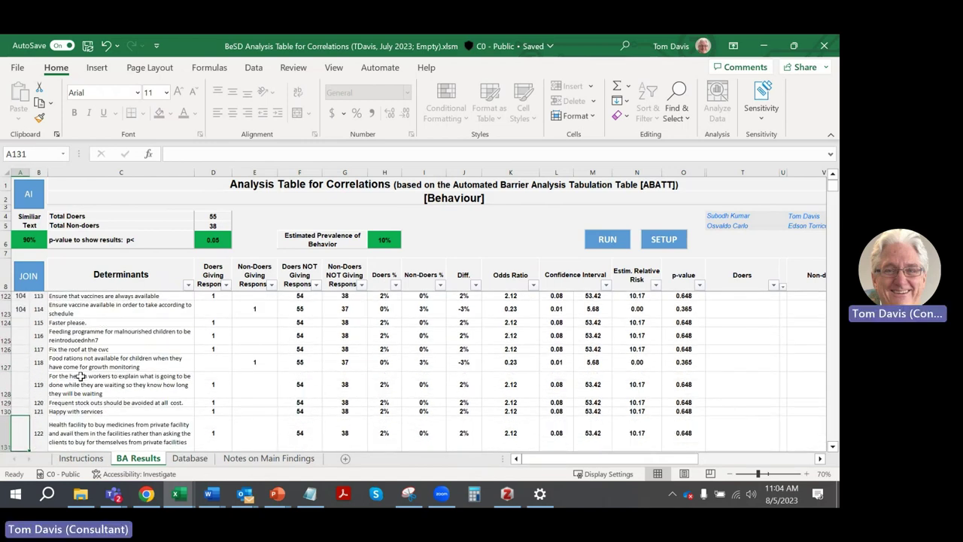
{"action": "key", "text": "Up"}
{"action": "key", "text": "Up"}
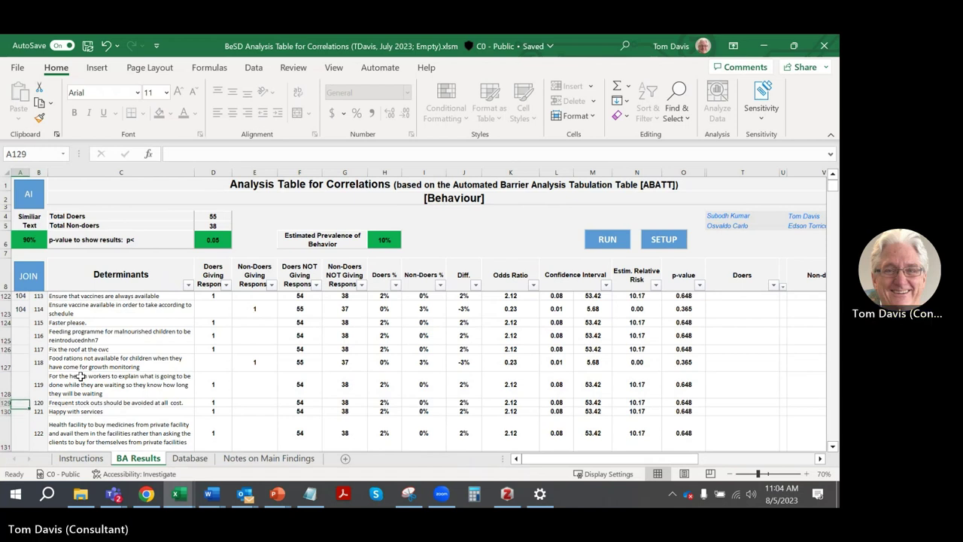
{"action": "type", "text": "104"}
{"action": "key", "text": "Return"}
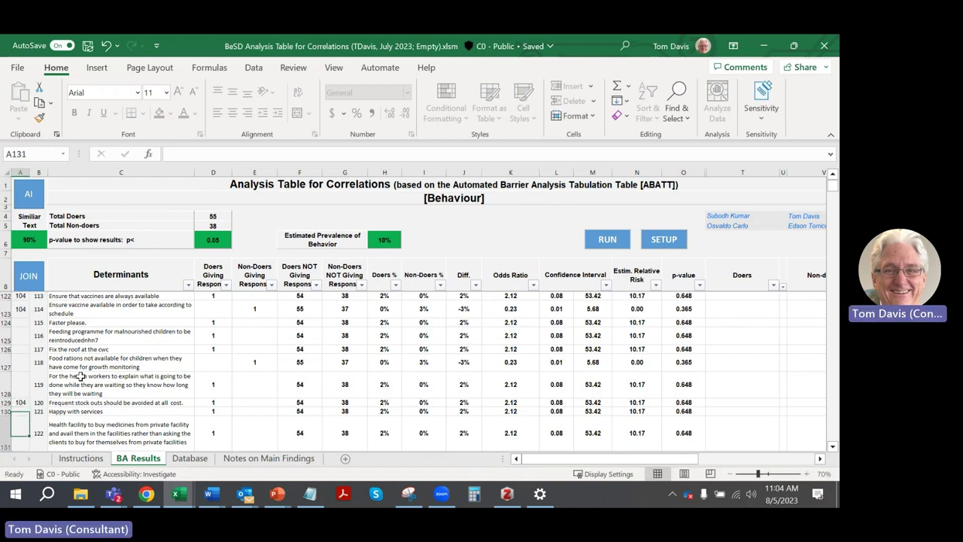
Enter 104 for the vaccine availability and supply rows A135 through A141
{"action": "key", "text": "Down"}
{"action": "key", "text": "Down"}
{"action": "key", "text": "Down"}
{"action": "key", "text": "Down"}
{"action": "key", "text": "Down"}
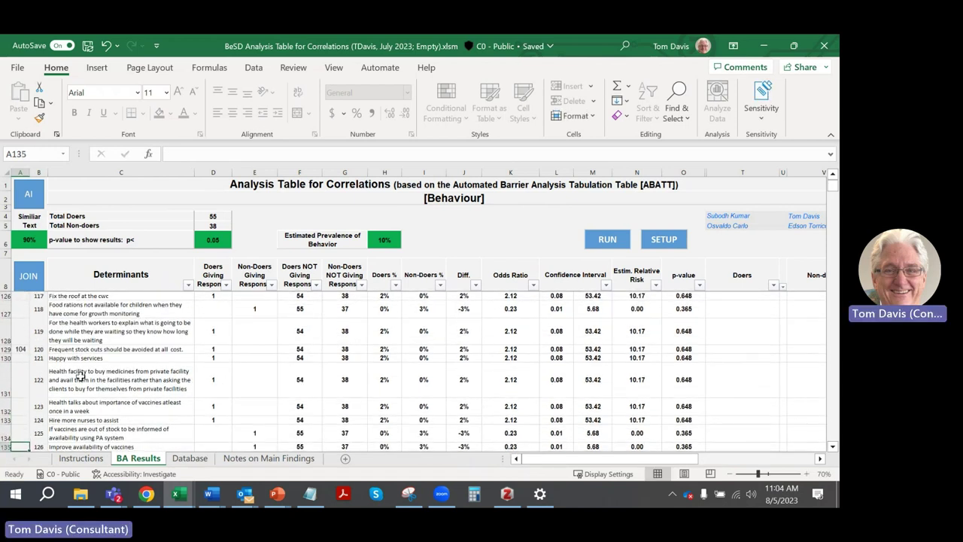
{"action": "scroll", "coordinate": [80, 375], "scroll_direction": "down", "scroll_amount": 1}
{"action": "type", "text": "1"}
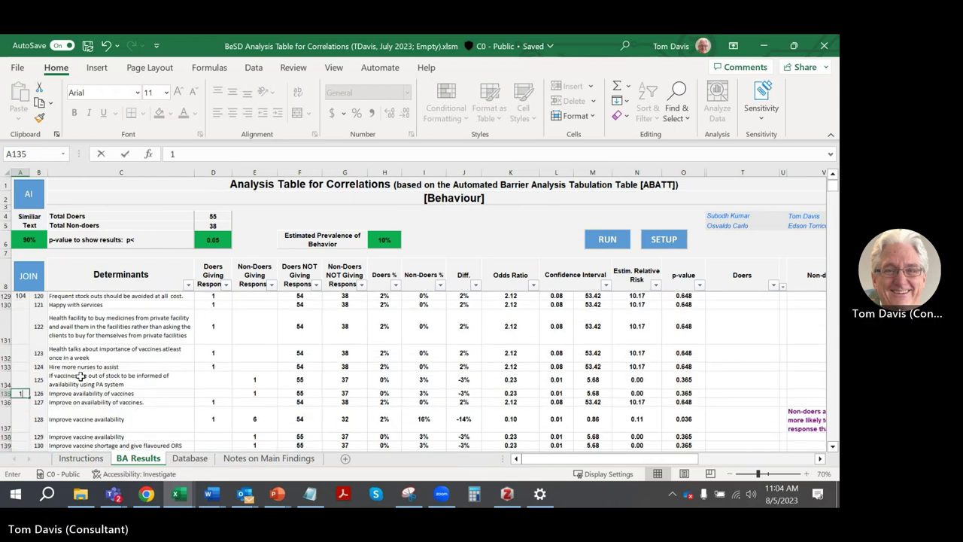
{"action": "type", "text": "04"}
{"action": "key", "text": "Return"}
{"action": "type", "text": "104"}
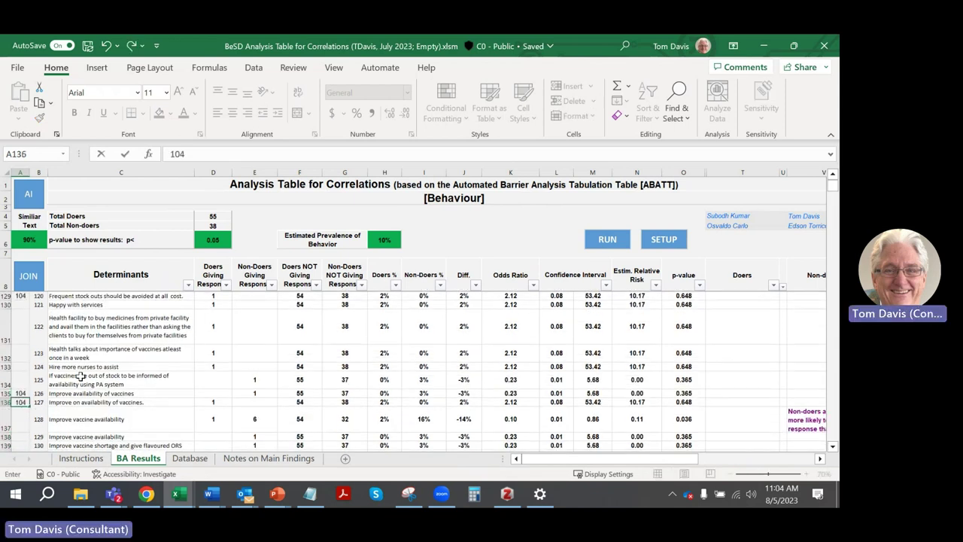
{"action": "key", "text": "Return"}
{"action": "type", "text": "104"}
{"action": "key", "text": "Return"}
{"action": "type", "text": "104"}
{"action": "key", "text": "Return"}
{"action": "key", "text": "Return"}
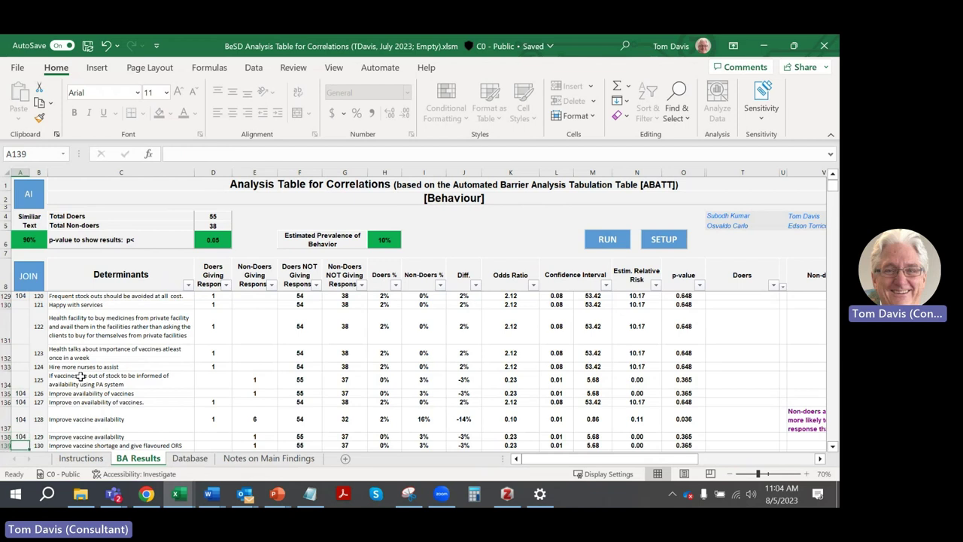
{"action": "scroll", "coordinate": [80, 375], "scroll_direction": "down", "scroll_amount": 1}
{"action": "key", "text": "Up"}
{"action": "type", "text": "104"}
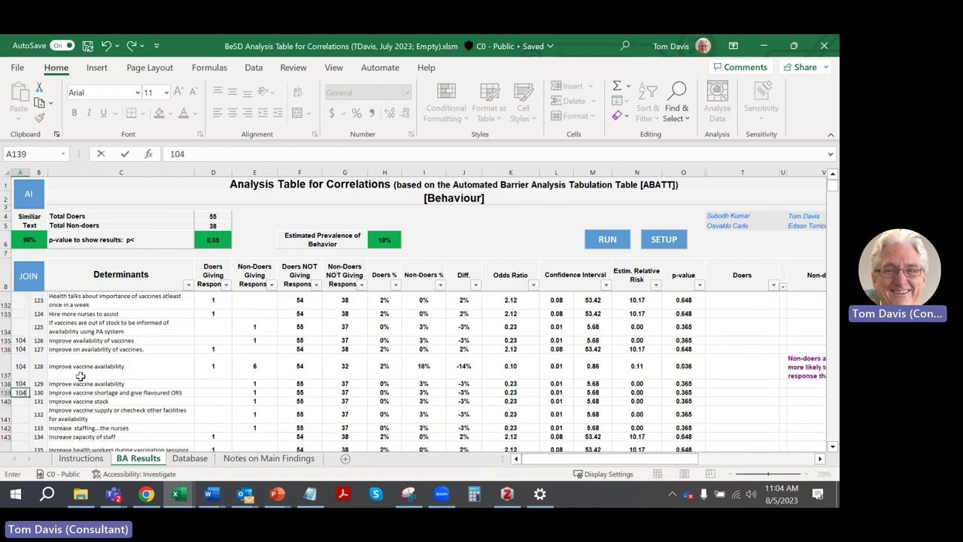
{"action": "key", "text": "Tab"}
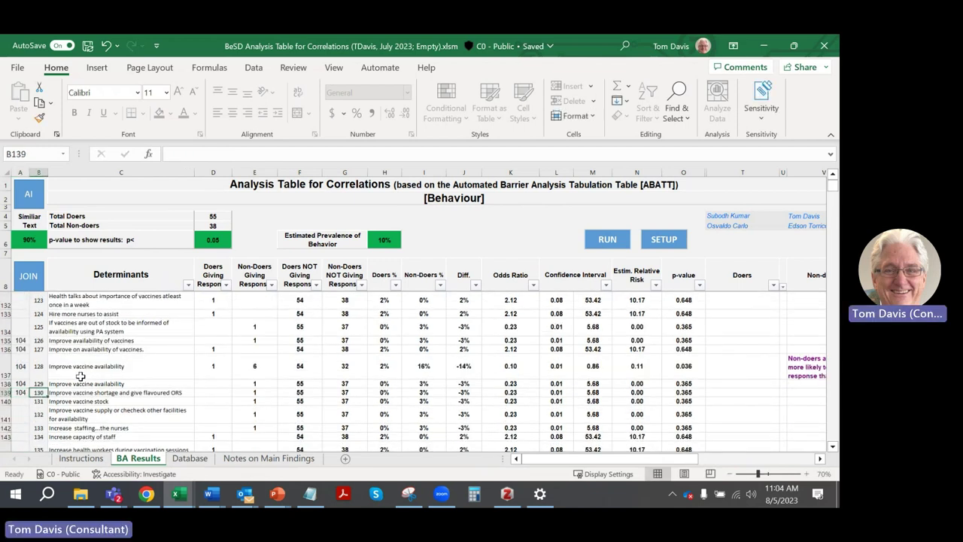
{"action": "key", "text": "Tab"}
{"action": "key", "text": "Left"}
{"action": "key", "text": "Left"}
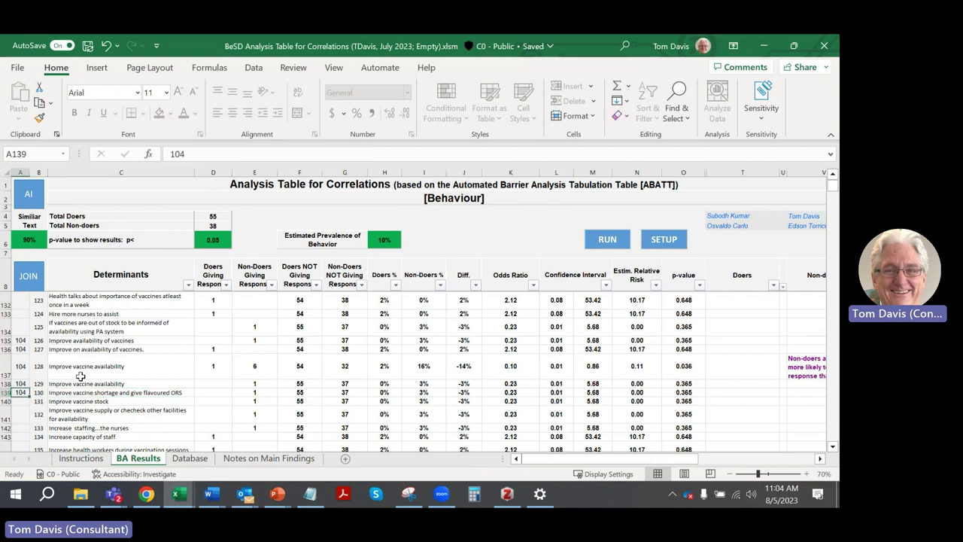
{"action": "key", "text": "Down"}
{"action": "key", "text": "Down"}
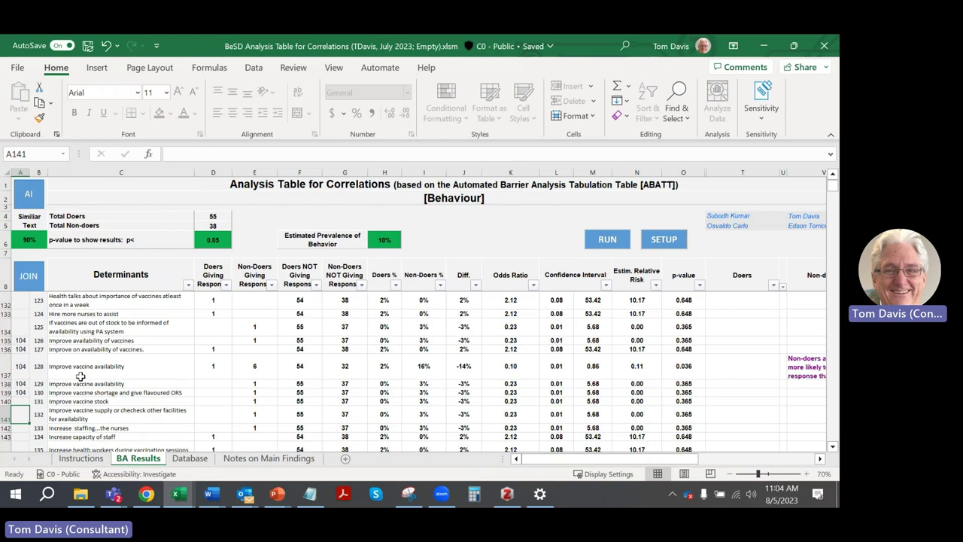
{"action": "type", "text": "104"}
{"action": "key", "text": "Return"}
Code the vaccines-available row 147 and the order-on-time rows A167–A168 as 104
{"action": "key", "text": "Down"}
{"action": "key", "text": "Down"}
{"action": "key", "text": "Down"}
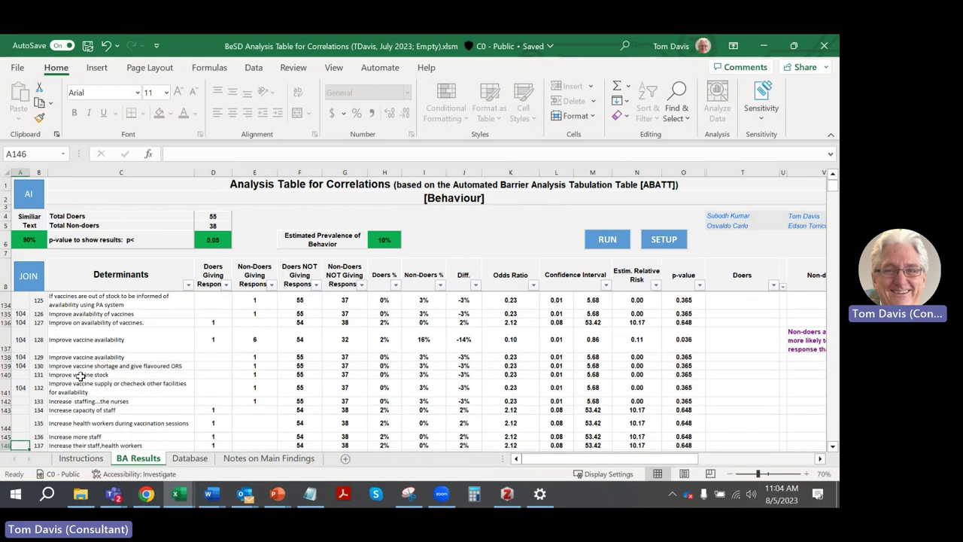
{"action": "key", "text": "Down"}
{"action": "key", "text": "Down"}
{"action": "key", "text": "Down"}
{"action": "key", "text": "Down"}
{"action": "key", "text": "Down"}
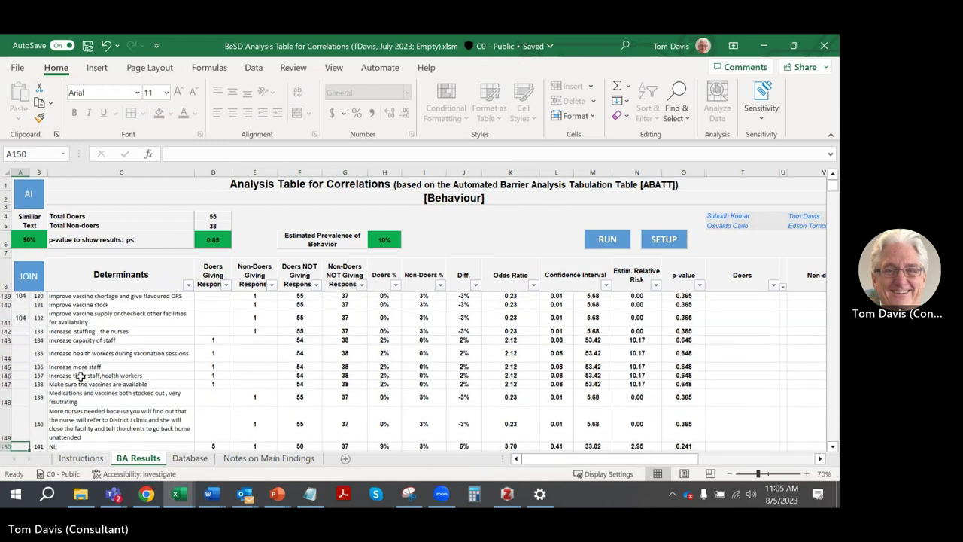
{"action": "key", "text": "Up"}
{"action": "key", "text": "Up"}
{"action": "key", "text": "Up"}
{"action": "type", "text": "104"}
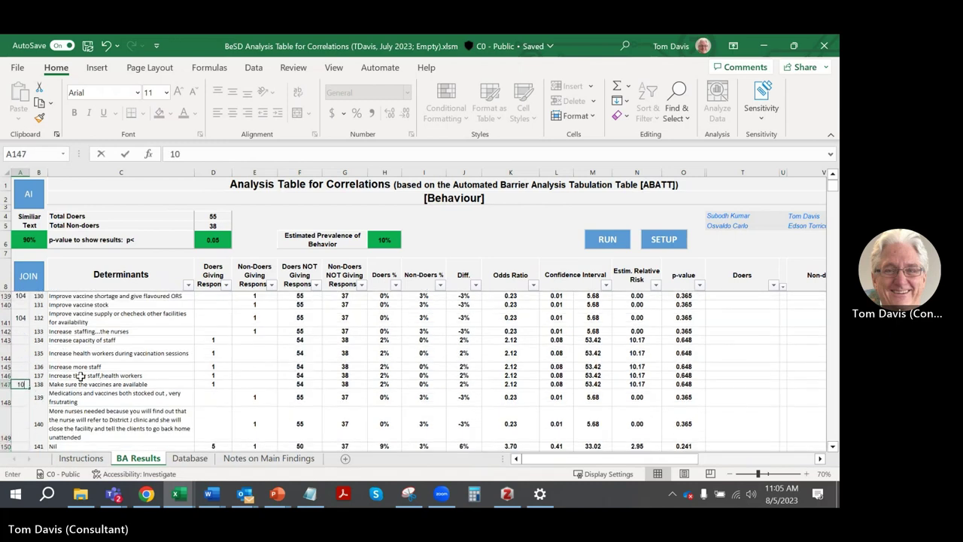
{"action": "key", "text": "Return"}
{"action": "key", "text": "Down"}
{"action": "key", "text": "Down"}
{"action": "key", "text": "Down"}
{"action": "key", "text": "Down"}
{"action": "key", "text": "Down"}
{"action": "key", "text": "Down"}
{"action": "key", "text": "Down"}
{"action": "key", "text": "Down"}
{"action": "key", "text": "Down"}
{"action": "key", "text": "Down"}
{"action": "key", "text": "Down"}
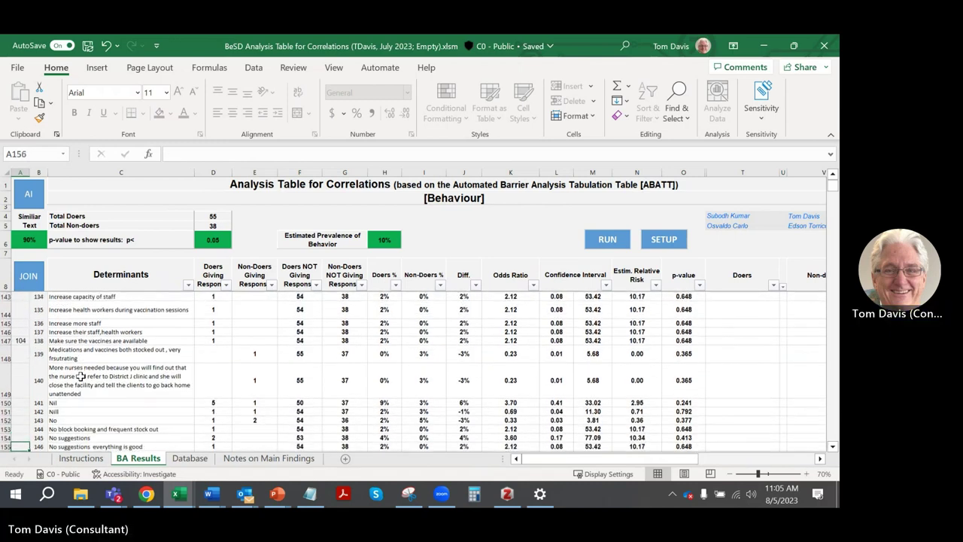
{"action": "key", "text": "Down"}
{"action": "key", "text": "Down"}
{"action": "key", "text": "Down"}
{"action": "key", "text": "Down"}
{"action": "key", "text": "Down"}
{"action": "key", "text": "Down"}
{"action": "key", "text": "Down"}
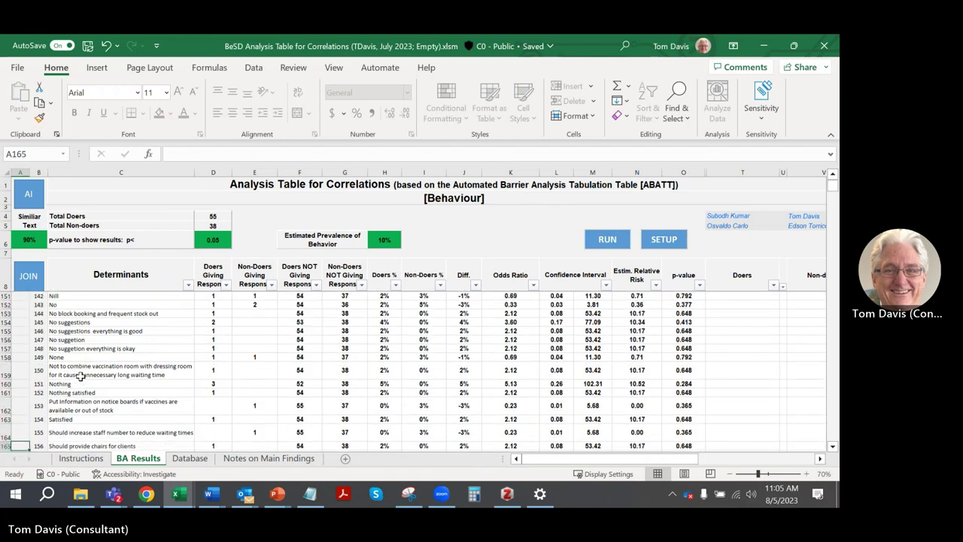
{"action": "key", "text": "Down"}
{"action": "key", "text": "Up"}
{"action": "key", "text": "Up"}
{"action": "key", "text": "Up"}
{"action": "key", "text": "Up"}
{"action": "key", "text": "Up"}
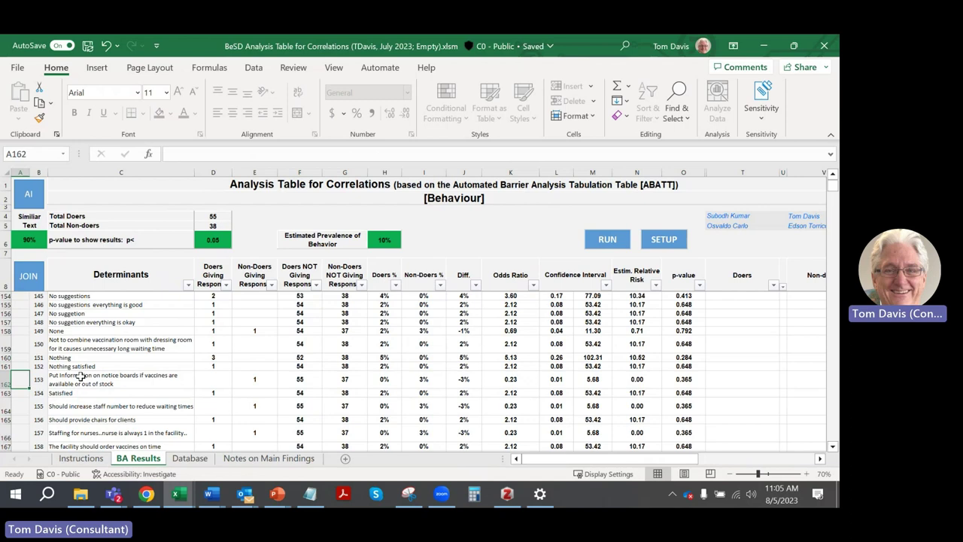
{"action": "key", "text": "Down"}
{"action": "key", "text": "Down"}
{"action": "key", "text": "Down"}
{"action": "key", "text": "Down"}
{"action": "key", "text": "Down"}
{"action": "key", "text": "Down"}
{"action": "key", "text": "Down"}
{"action": "key", "text": "Down"}
{"action": "key", "text": "Down"}
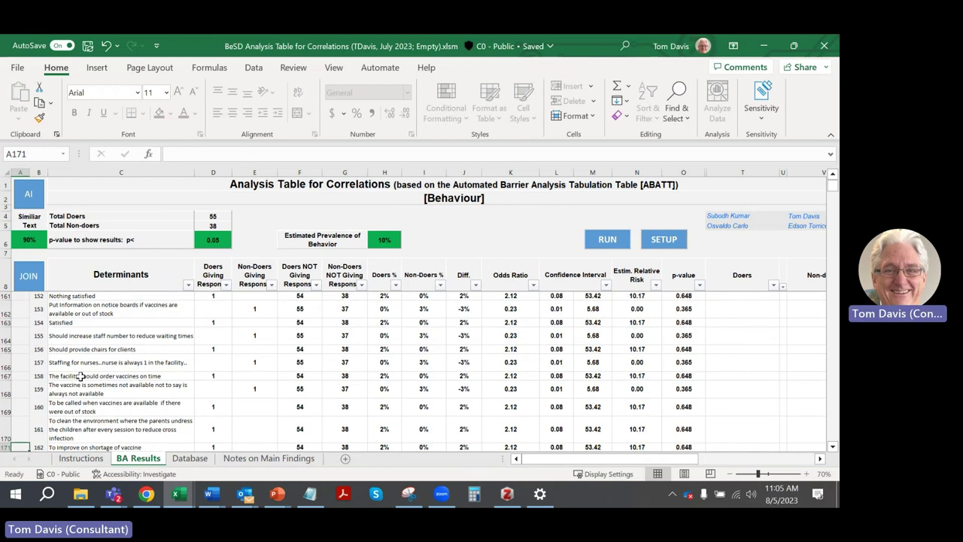
{"action": "key", "text": "Up"}
{"action": "key", "text": "Up"}
{"action": "key", "text": "Up"}
{"action": "key", "text": "Up"}
{"action": "type", "text": "104"}
{"action": "key", "text": "Return"}
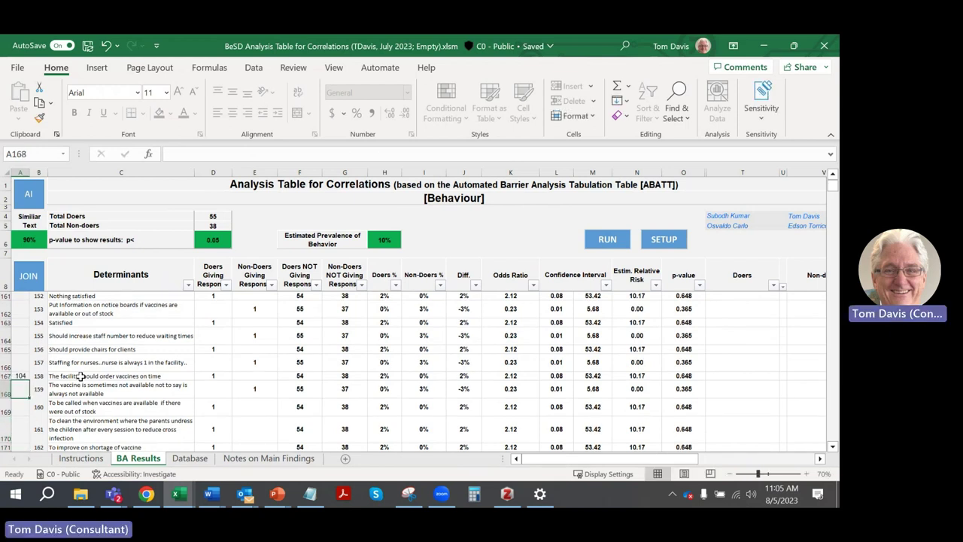
{"action": "type", "text": "104"}
{"action": "key", "text": "Return"}
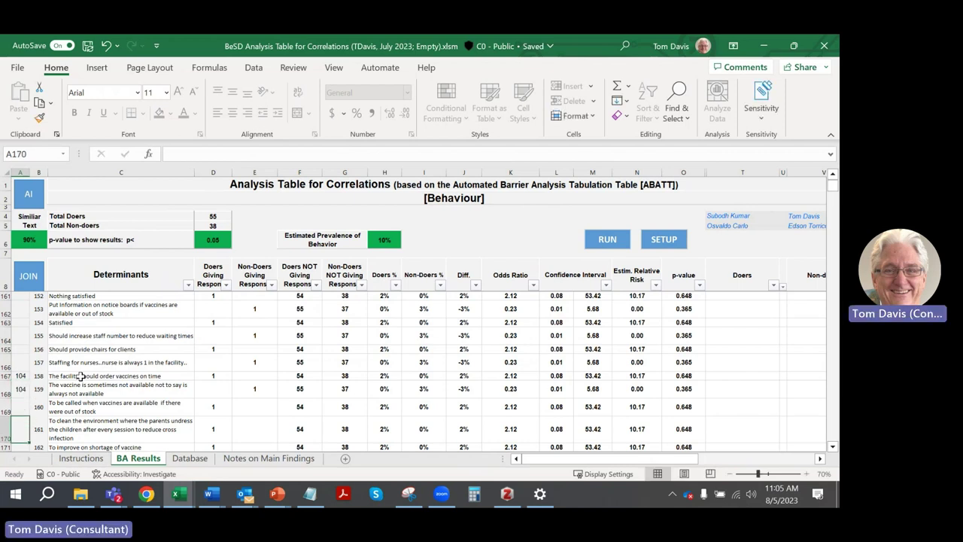
Enter 104 in A175 through A179 for the always-in-stock responses and review the coded rows
{"action": "key", "text": "Right"}
{"action": "key", "text": "Right"}
{"action": "key", "text": "Left"}
{"action": "key", "text": "Left"}
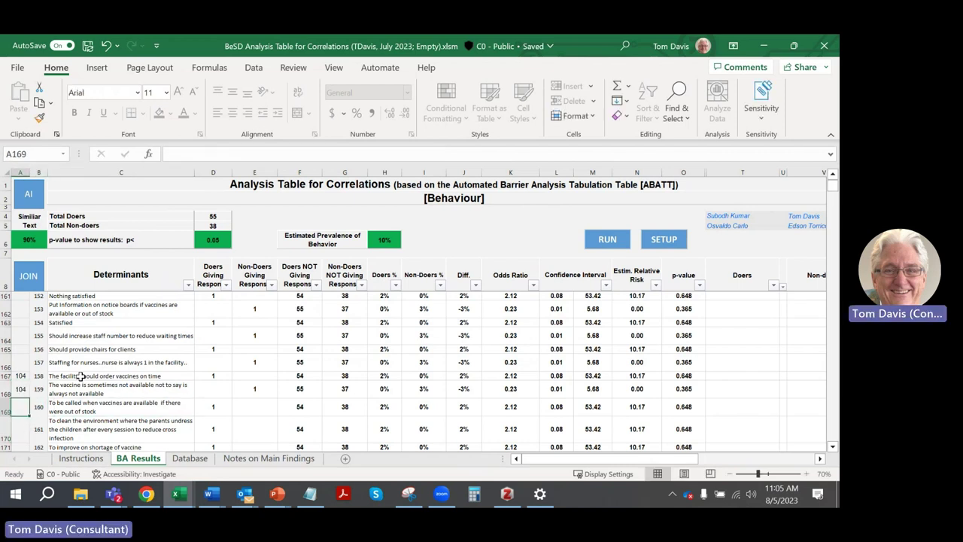
{"action": "key", "text": "Down"}
{"action": "key", "text": "Down"}
{"action": "scroll", "coordinate": [81, 376], "scroll_direction": "down", "scroll_amount": 2}
{"action": "key", "text": "Down"}
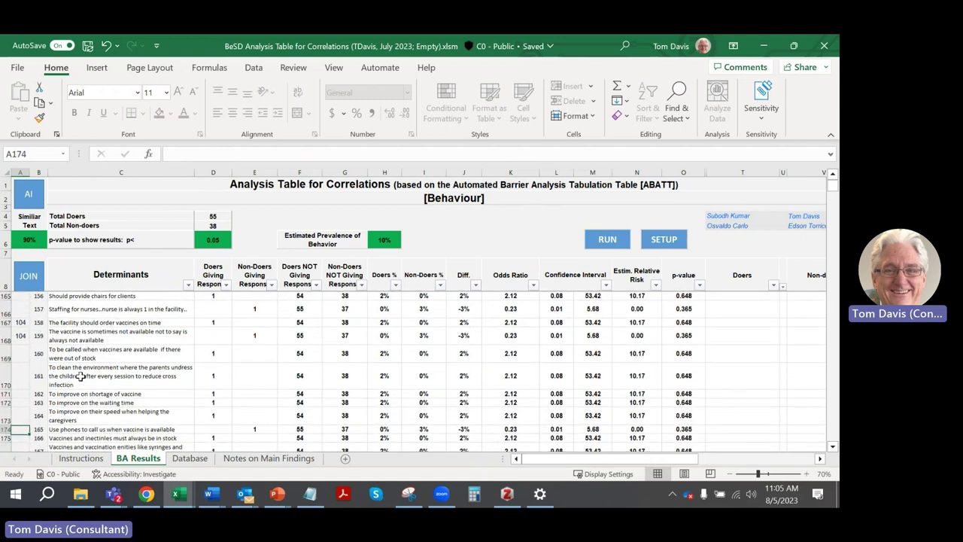
{"action": "key", "text": "Down"}
{"action": "key", "text": "Down"}
{"action": "key", "text": "Down"}
{"action": "key", "text": "Down"}
{"action": "key", "text": "Down"}
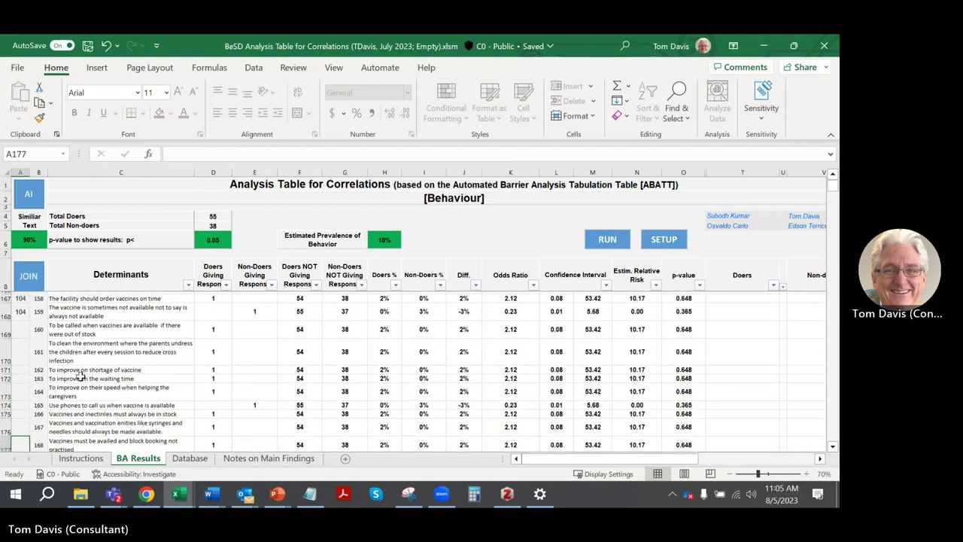
{"action": "key", "text": "Up"}
{"action": "key", "text": "Up"}
{"action": "type", "text": "10"}
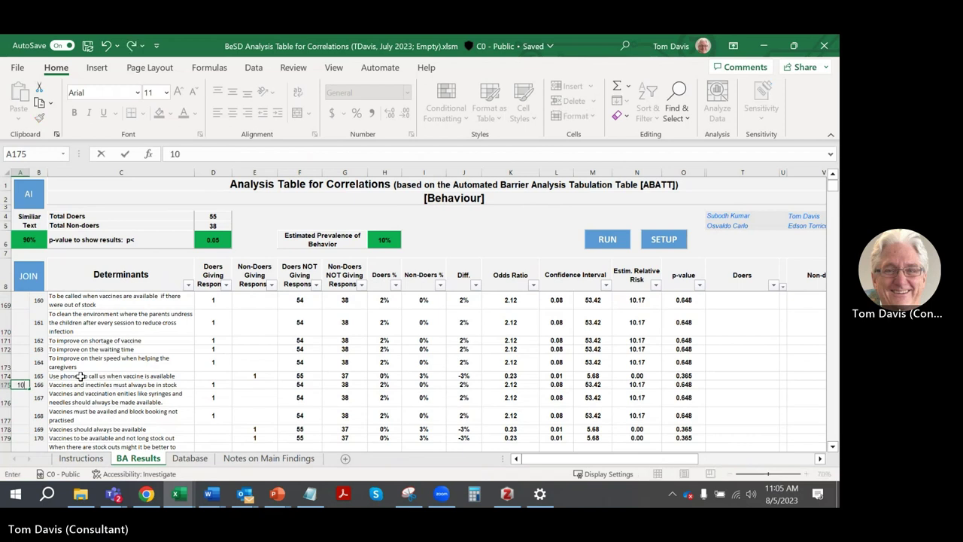
{"action": "key", "text": "Return"}
{"action": "type", "text": "104"}
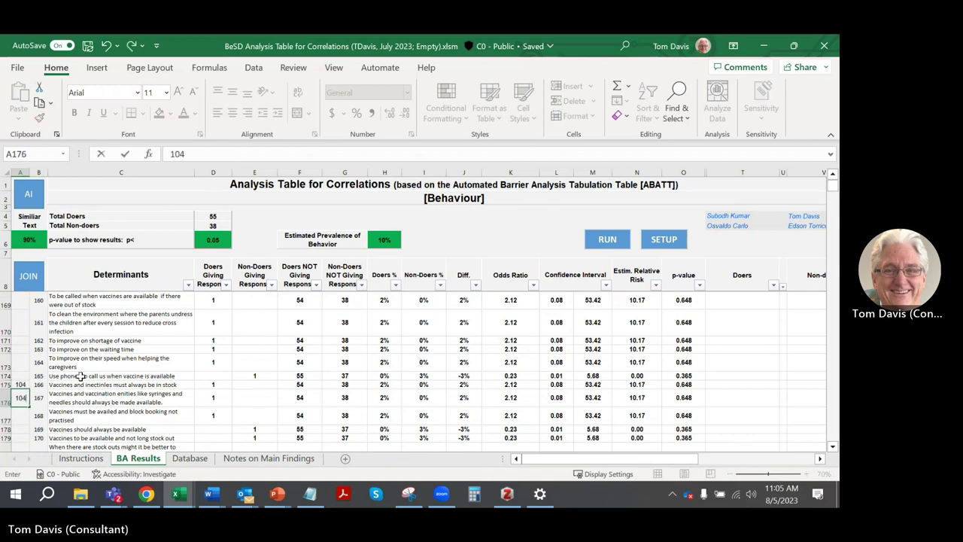
{"action": "key", "text": "Return"}
{"action": "type", "text": "104"}
{"action": "key", "text": "Return"}
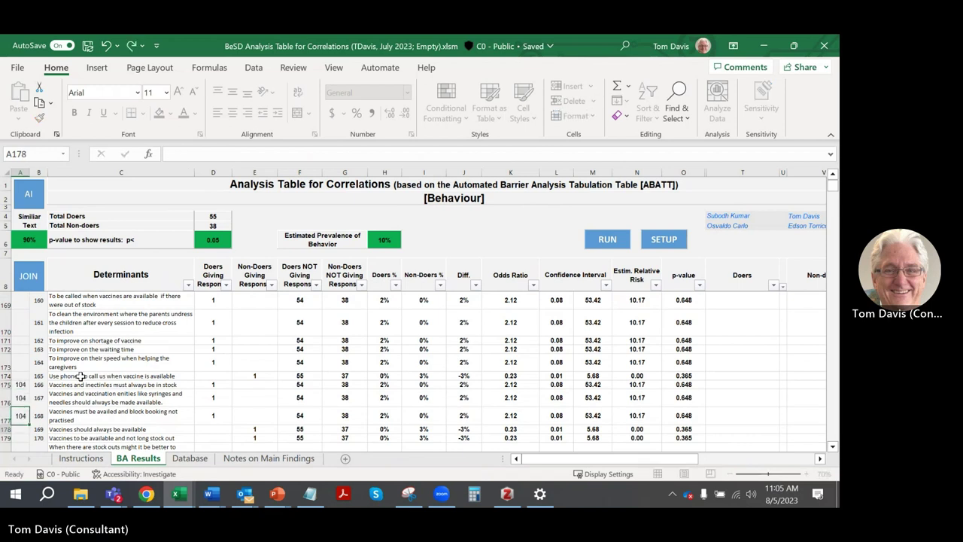
{"action": "type", "text": "104"}
{"action": "key", "text": "Return"}
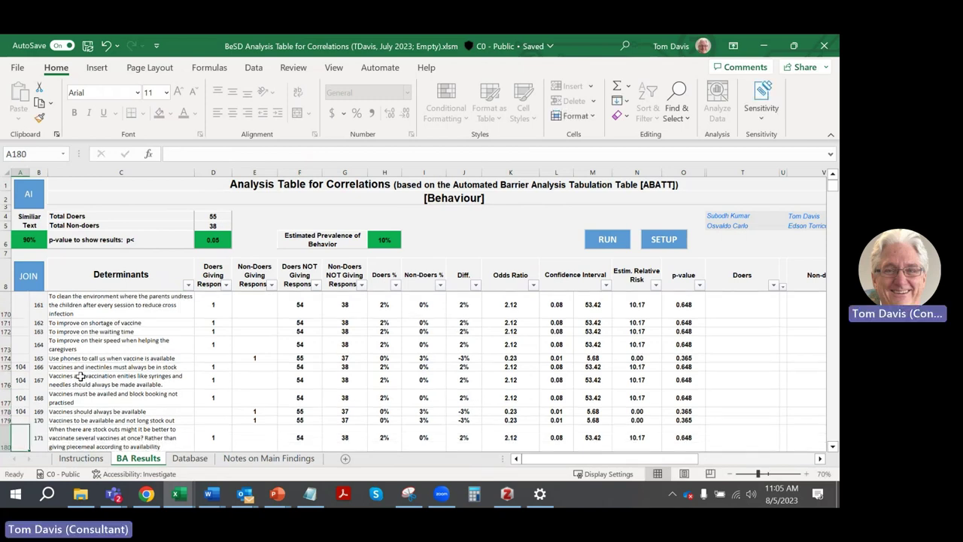
{"action": "type", "text": "104"}
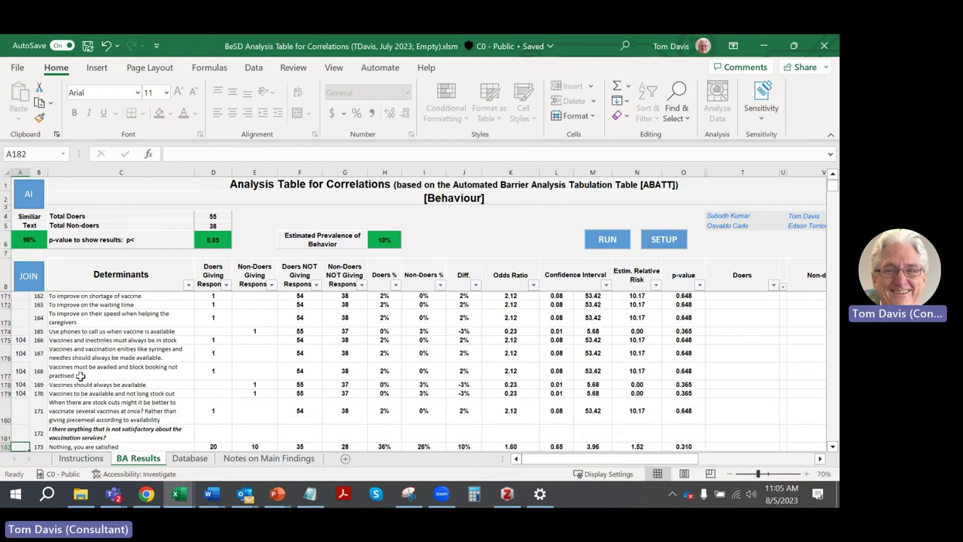
{"action": "key", "text": "Return"}
{"action": "key", "text": "Up"}
{"action": "key", "text": "Up"}
{"action": "key", "text": "Up"}
{"action": "key", "text": "Up"}
{"action": "key", "text": "Up"}
{"action": "key", "text": "Up"}
{"action": "key", "text": "Up"}
{"action": "key", "text": "Up"}
{"action": "key", "text": "Up"}
{"action": "key", "text": "Up"}
{"action": "key", "text": "Up"}
{"action": "key", "text": "Up"}
{"action": "key", "text": "Up"}
{"action": "key", "text": "Up"}
{"action": "key", "text": "Up"}
{"action": "key", "text": "Up"}
{"action": "key", "text": "Up"}
{"action": "key", "text": "Up"}
{"action": "key", "text": "Up"}
{"action": "key", "text": "Up"}
{"action": "key", "text": "Up"}
{"action": "key", "text": "Up"}
{"action": "key", "text": "Up"}
{"action": "key", "text": "Up"}
{"action": "key", "text": "Up"}
{"action": "key", "text": "Up"}
{"action": "key", "text": "Up"}
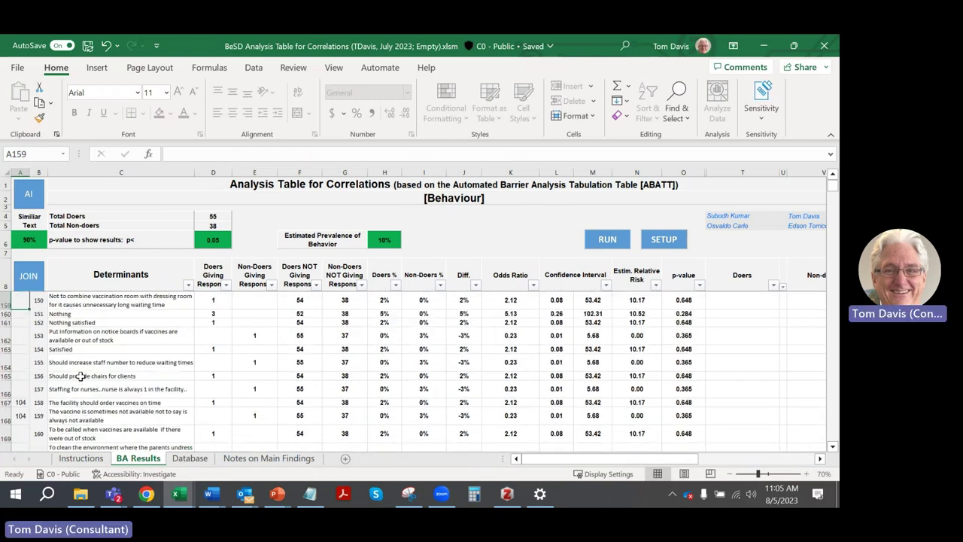
{"action": "key", "text": "Up"}
{"action": "key", "text": "Up"}
{"action": "key", "text": "Up"}
{"action": "key", "text": "Up"}
{"action": "key", "text": "Up"}
{"action": "key", "text": "Up"}
{"action": "key", "text": "Up"}
{"action": "key", "text": "Up"}
{"action": "key", "text": "Up"}
{"action": "key", "text": "Up"}
{"action": "key", "text": "Up"}
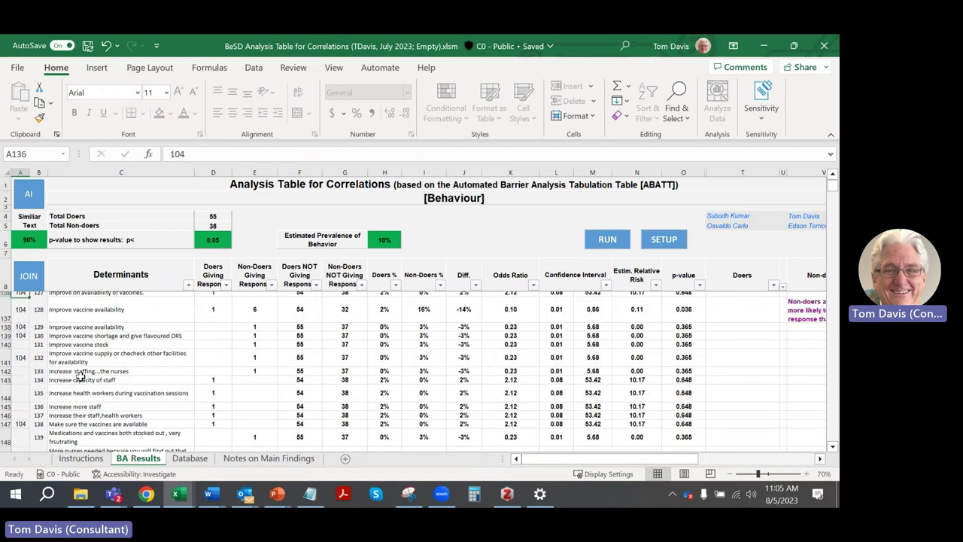
{"action": "key", "text": "Down"}
{"action": "key", "text": "Down"}
{"action": "key", "text": "Down"}
{"action": "key", "text": "Down"}
{"action": "key", "text": "Down"}
{"action": "key", "text": "Down"}
{"action": "key", "text": "Down"}
{"action": "key", "text": "Down"}
{"action": "key", "text": "Down"}
{"action": "key", "text": "Down"}
{"action": "key", "text": "Down"}
{"action": "key", "text": "Down"}
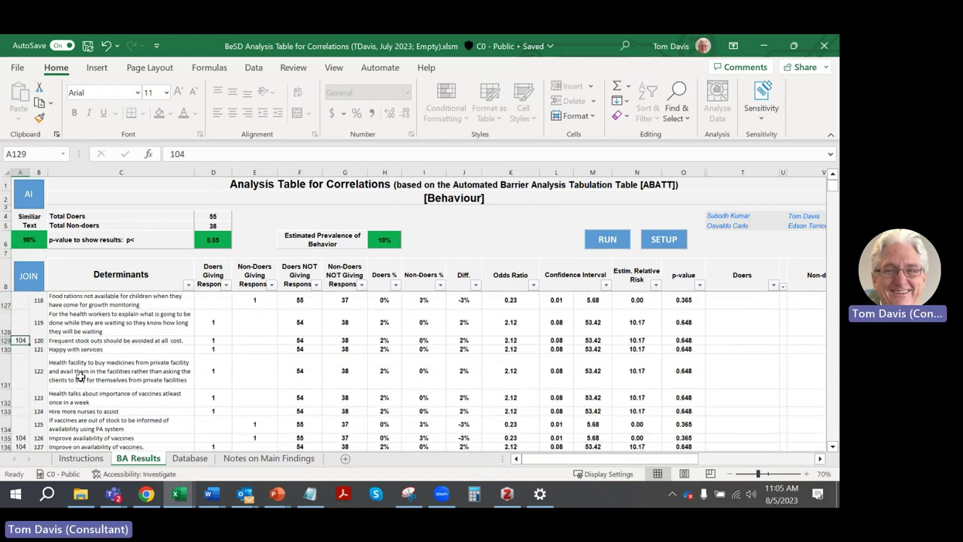
{"action": "key", "text": "Down"}
{"action": "key", "text": "Down"}
{"action": "key", "text": "Down"}
{"action": "key", "text": "Down"}
{"action": "key", "text": "Down"}
{"action": "key", "text": "Down"}
{"action": "key", "text": "Down"}
{"action": "key", "text": "Down"}
{"action": "key", "text": "Down"}
{"action": "key", "text": "Down"}
{"action": "key", "text": "Down"}
{"action": "key", "text": "Down"}
{"action": "key", "text": "Down"}
{"action": "key", "text": "Down"}
{"action": "key", "text": "Down"}
{"action": "key", "text": "Down"}
{"action": "key", "text": "Down"}
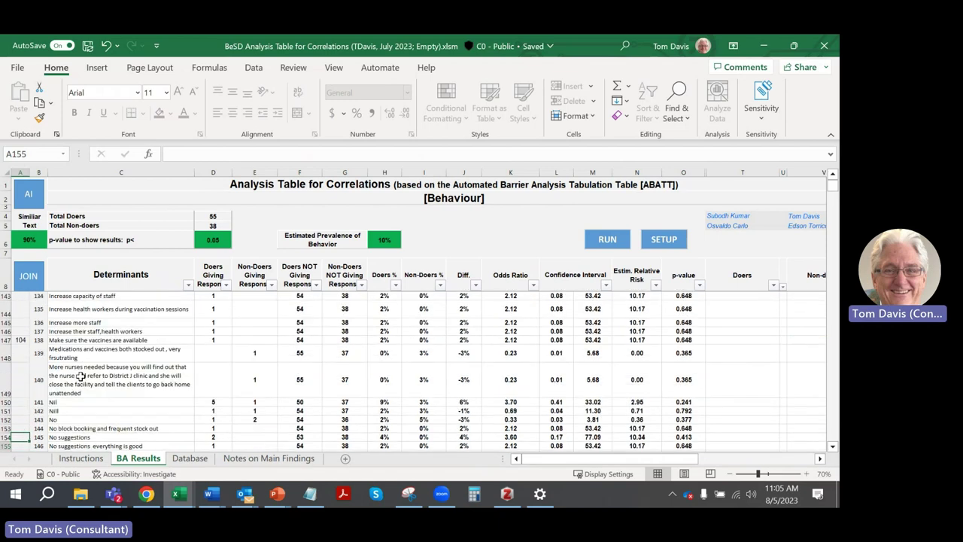
Run the JOIN macro to merge the responses marked 104 into one determinant
{"action": "left_click", "coordinate": [32, 277]}
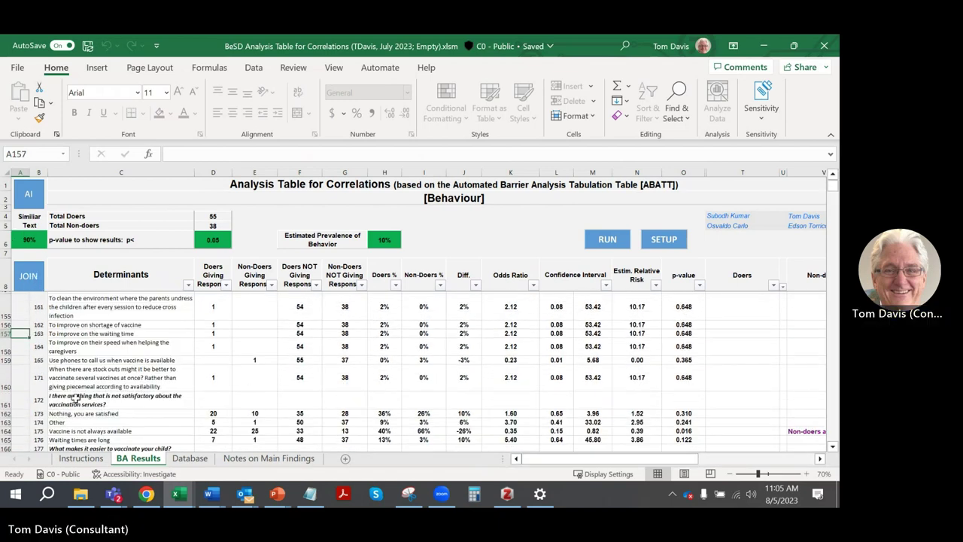
{"action": "scroll", "coordinate": [76, 399], "scroll_direction": "up", "scroll_amount": 5}
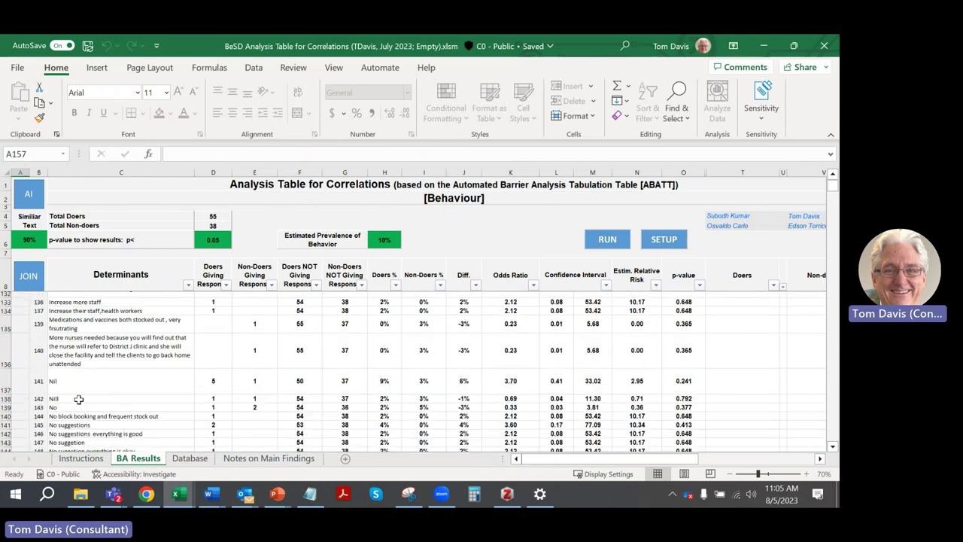
{"action": "scroll", "coordinate": [78, 400], "scroll_direction": "up", "scroll_amount": 11}
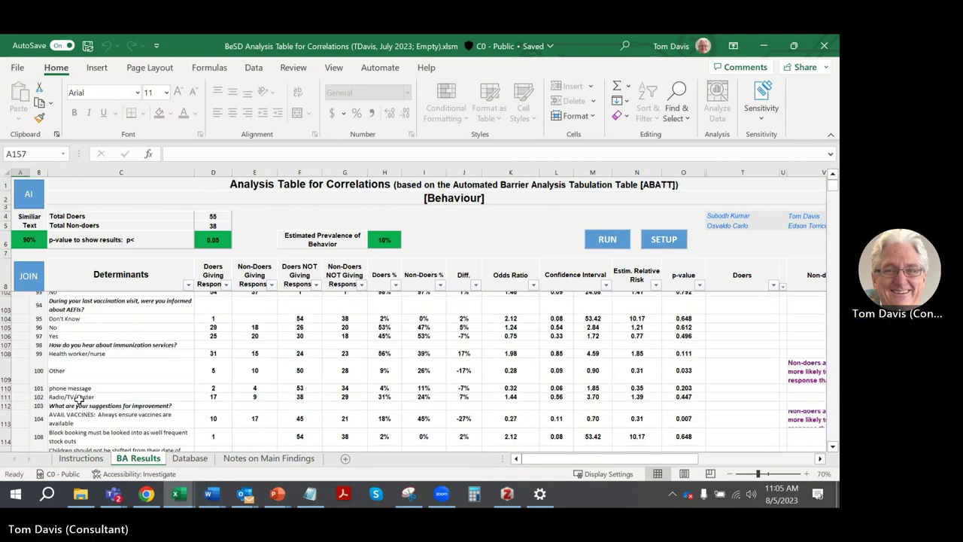
{"action": "scroll", "coordinate": [79, 400], "scroll_direction": "down", "scroll_amount": 3}
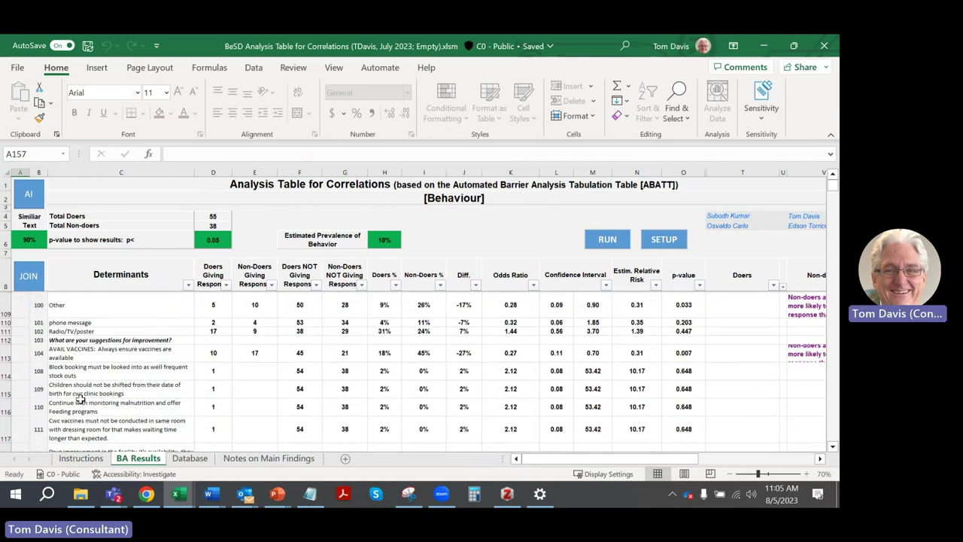
Check the AVAIL VACCINES row: 10 doers, 17 non-doers, odds ratio 0.27, p-value 0.007
{"action": "left_click", "coordinate": [83, 352]}
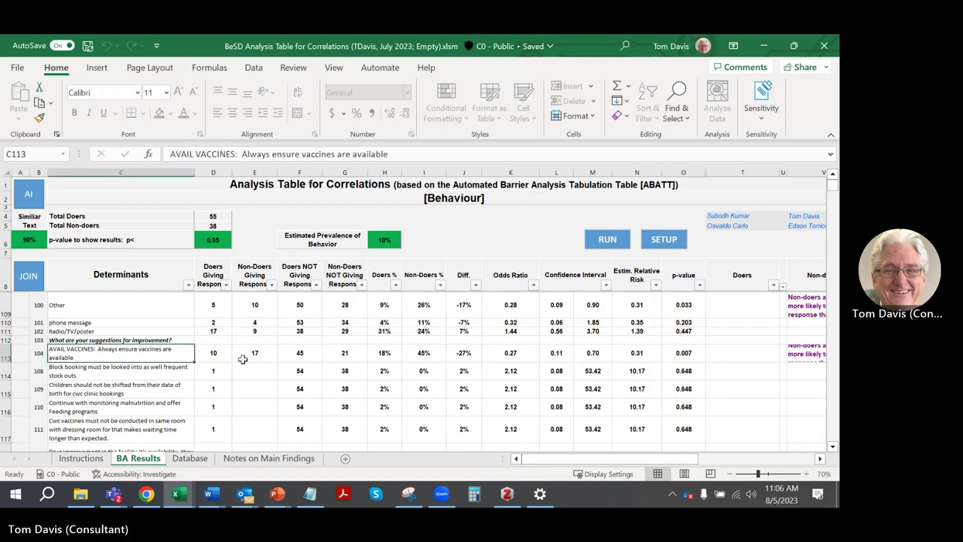
{"action": "left_click", "coordinate": [213, 354]}
{"action": "left_click", "coordinate": [258, 351]}
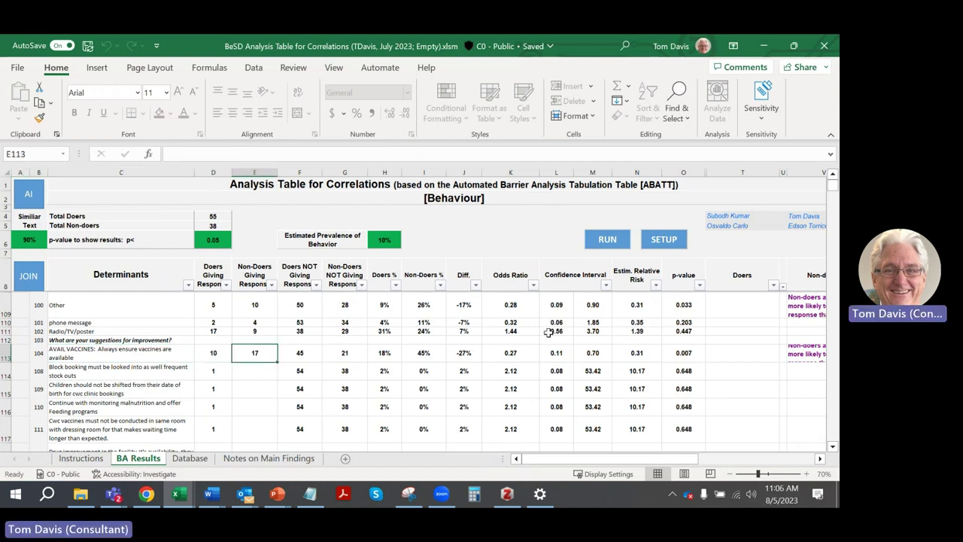
{"action": "left_click", "coordinate": [797, 350]}
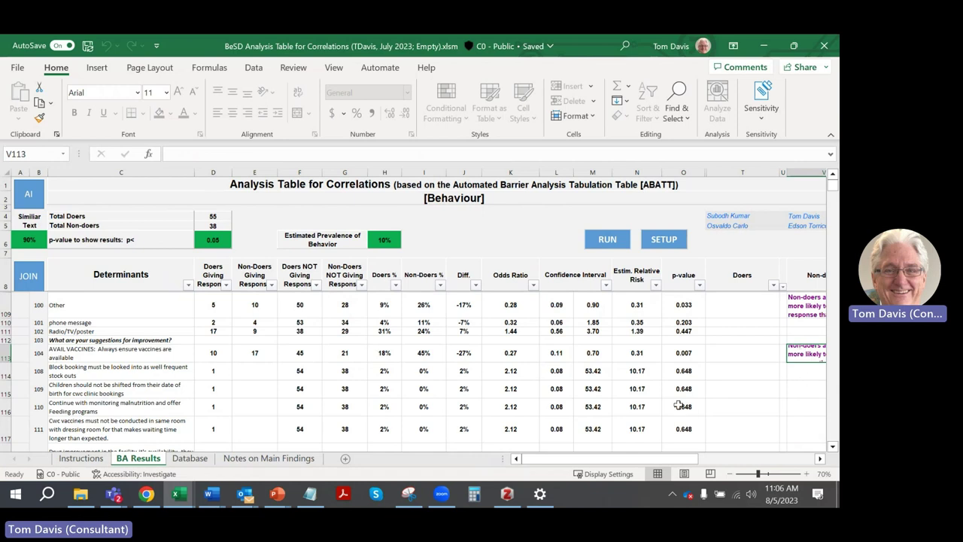
{"action": "left_click", "coordinate": [138, 358]}
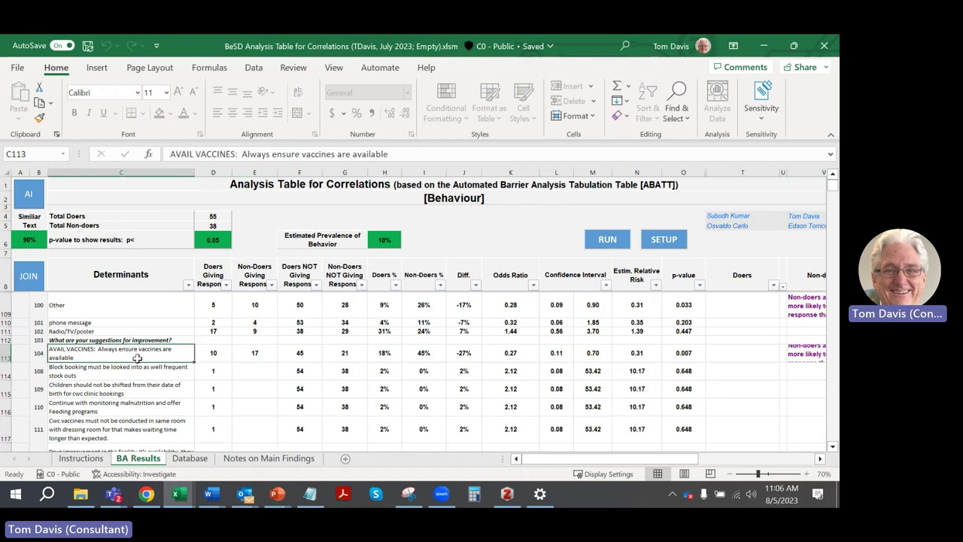
{"action": "left_click", "coordinate": [8, 354]}
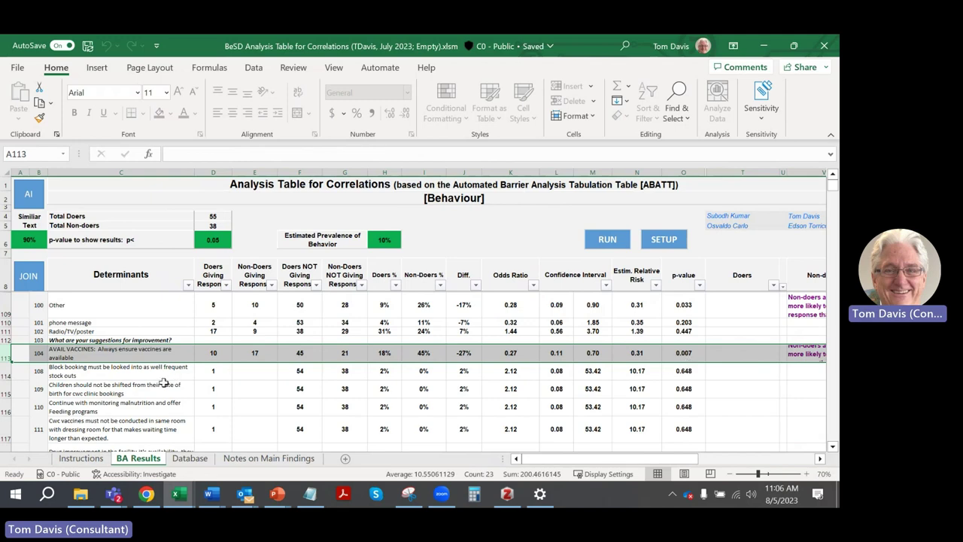
{"action": "scroll", "coordinate": [156, 390], "scroll_direction": "down", "scroll_amount": 2}
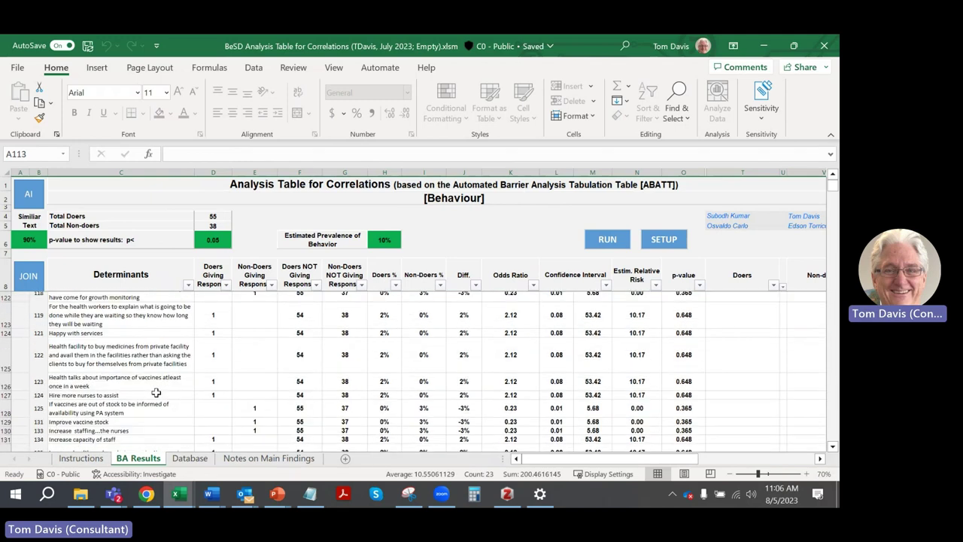
{"action": "scroll", "coordinate": [152, 387], "scroll_direction": "up", "scroll_amount": 3}
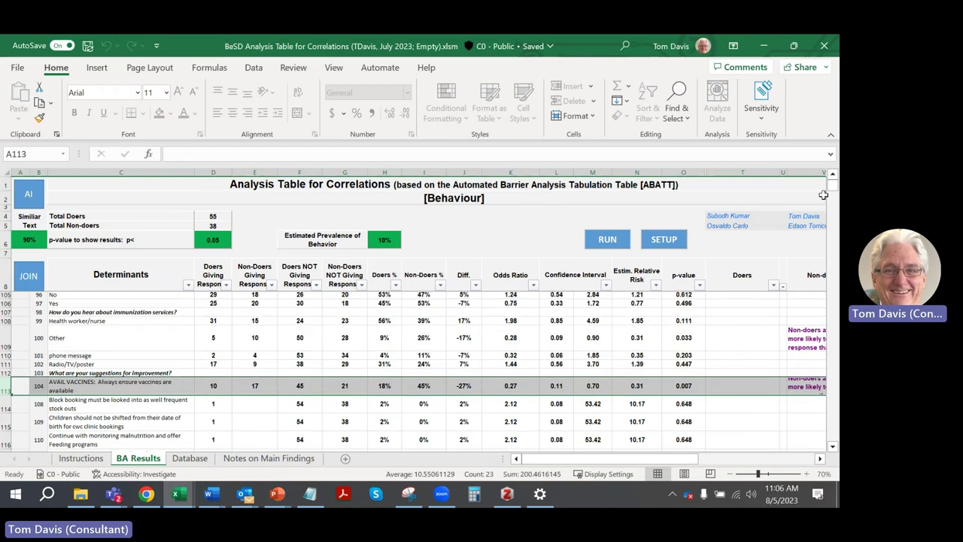
{"action": "left_click_drag", "start_coordinate": [834, 191], "coordinate": [832, 179]}
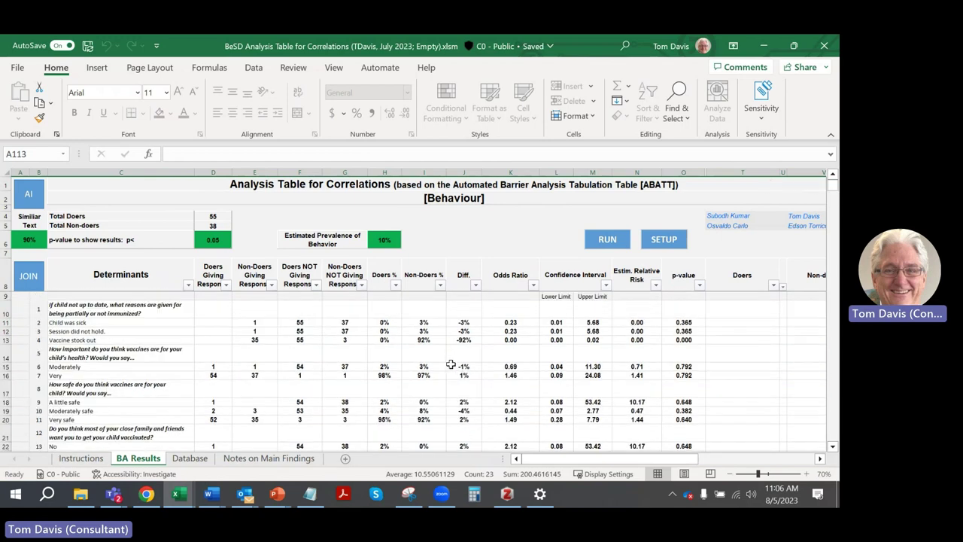
{"action": "left_click", "coordinate": [192, 457]}
{"action": "left_click", "coordinate": [140, 459]}
{"action": "left_click_drag", "start_coordinate": [681, 458], "coordinate": [725, 458]}
{"action": "left_click", "coordinate": [672, 172]}
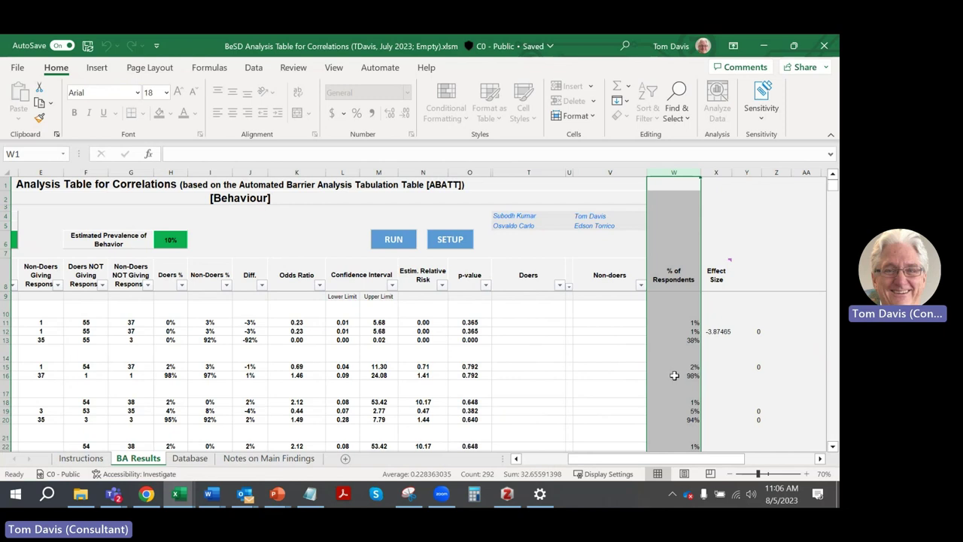
{"action": "left_click", "coordinate": [724, 331]}
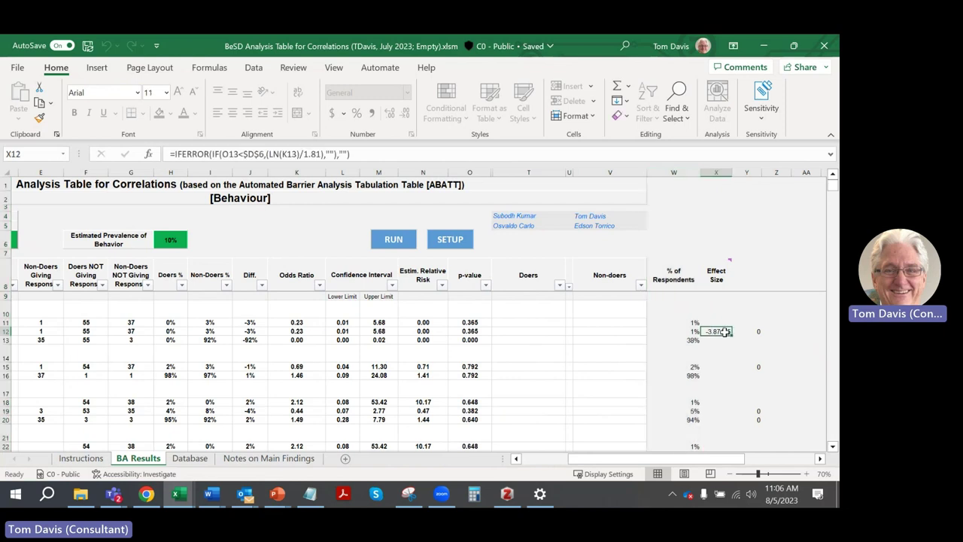
{"action": "scroll", "coordinate": [699, 373], "scroll_direction": "down", "scroll_amount": 6}
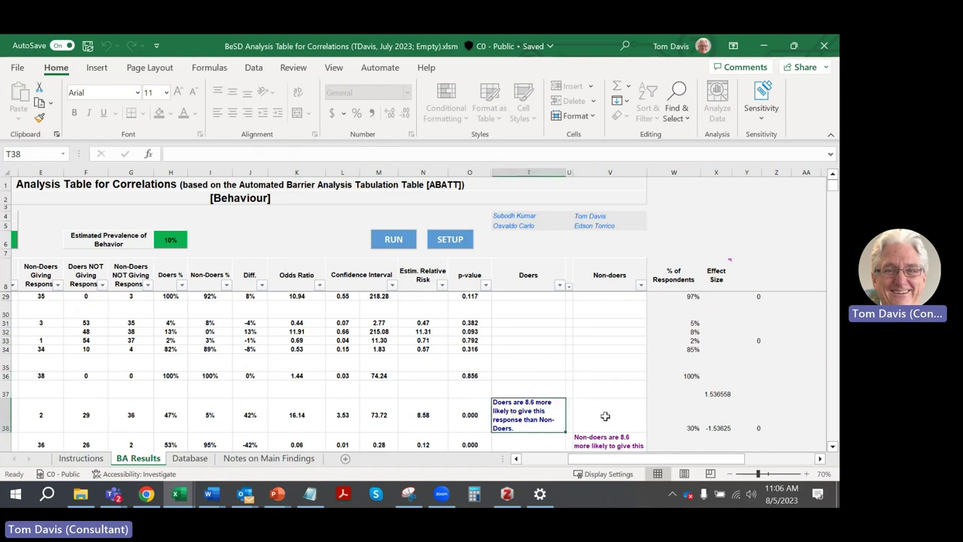
{"action": "left_click", "coordinate": [710, 416]}
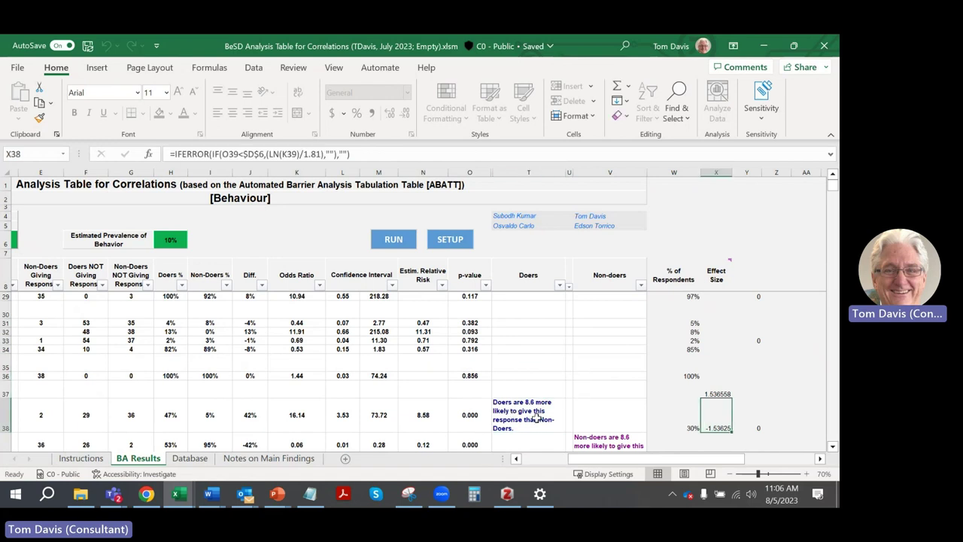
{"action": "left_click", "coordinate": [726, 261]}
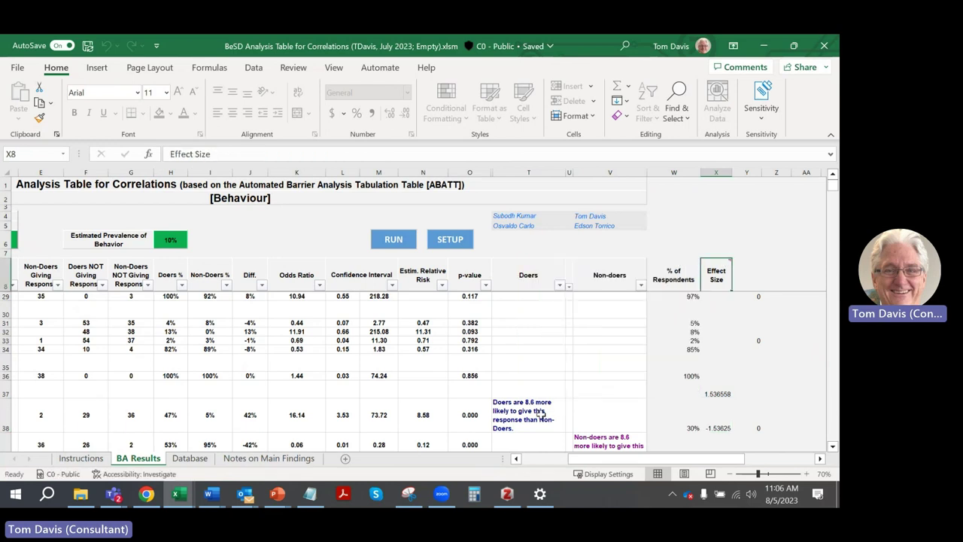
{"action": "left_click_drag", "start_coordinate": [571, 458], "coordinate": [506, 456]}
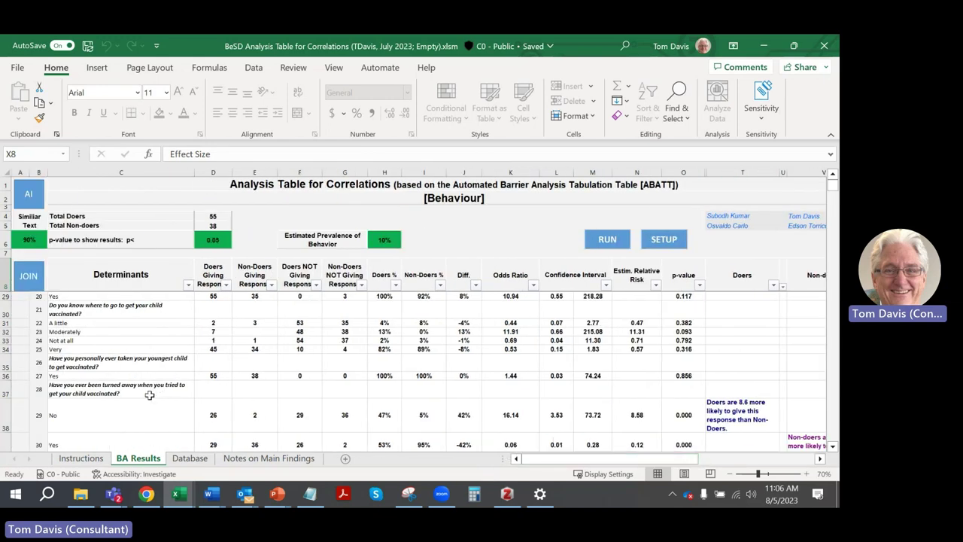
{"action": "scroll", "coordinate": [182, 450], "scroll_direction": "up", "scroll_amount": 2}
{"action": "scroll", "coordinate": [182, 451], "scroll_direction": "up", "scroll_amount": 5}
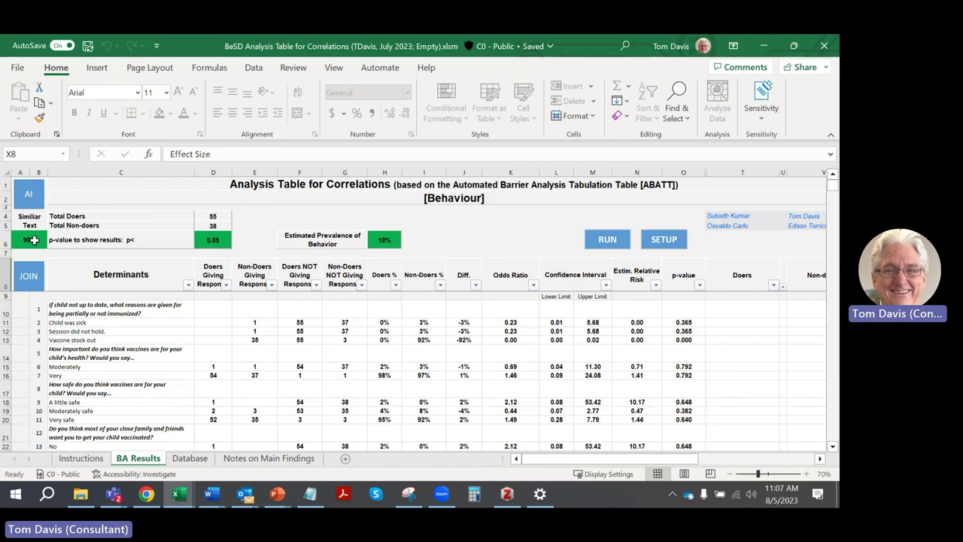
Try a 0.01 p-value threshold in D6, then restore it to 0.05
{"action": "left_click", "coordinate": [214, 240]}
{"action": "scroll", "coordinate": [388, 392], "scroll_direction": "down", "scroll_amount": 8}
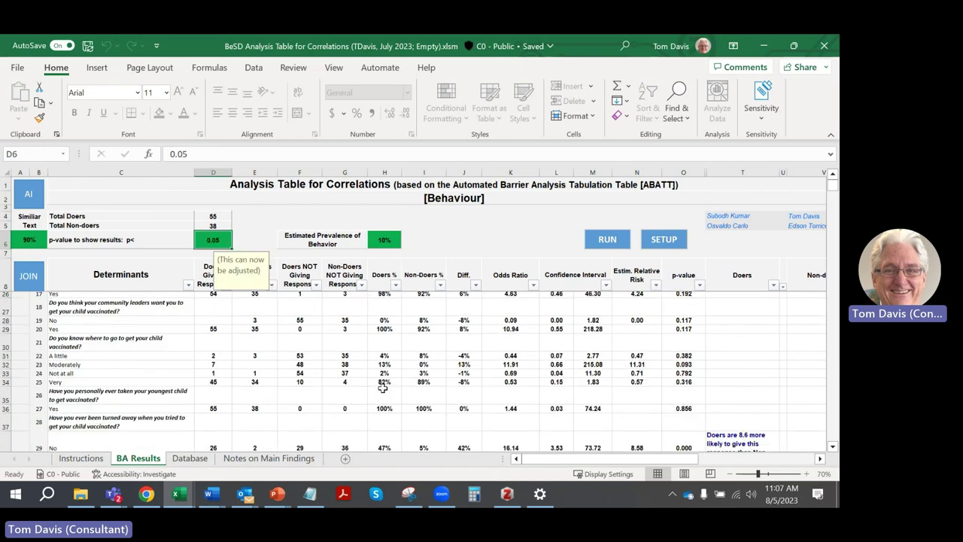
{"action": "type", "text": "0"}
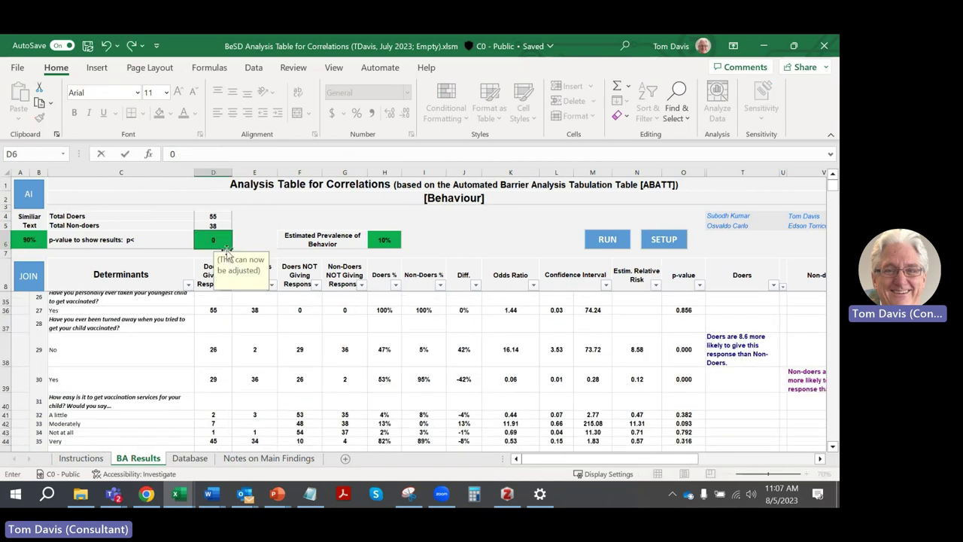
{"action": "type", "text": ".01"}
{"action": "key", "text": "Return"}
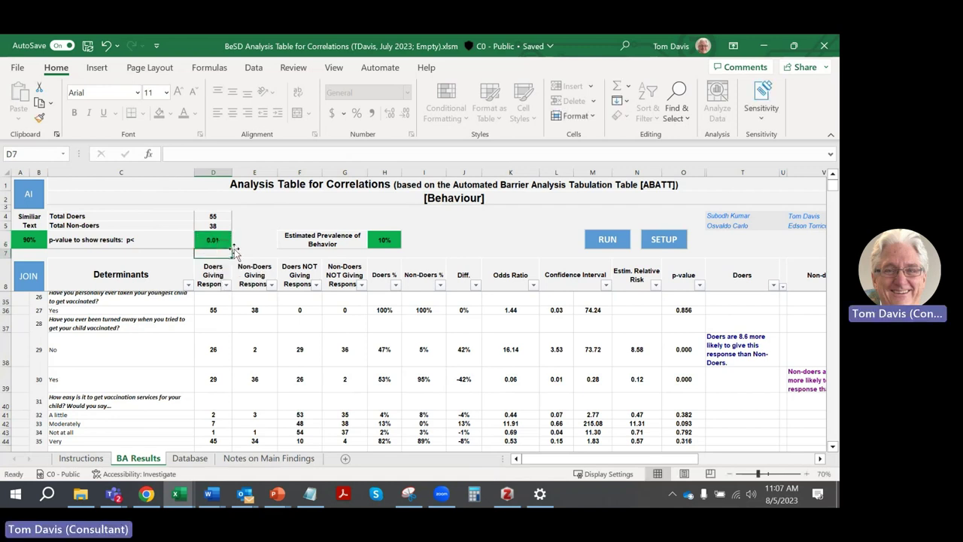
{"action": "left_click", "coordinate": [230, 244]}
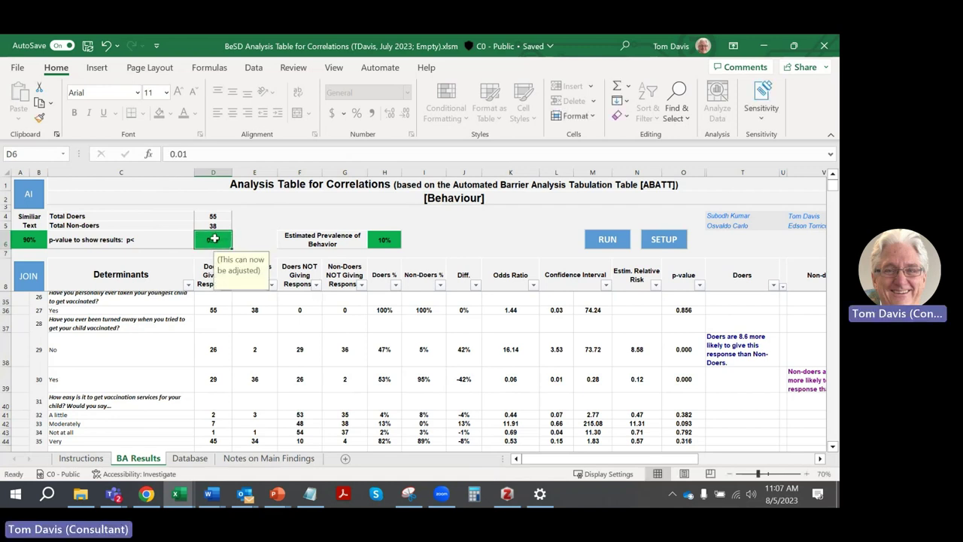
{"action": "type", "text": "0.05"}
{"action": "key", "text": "Return"}
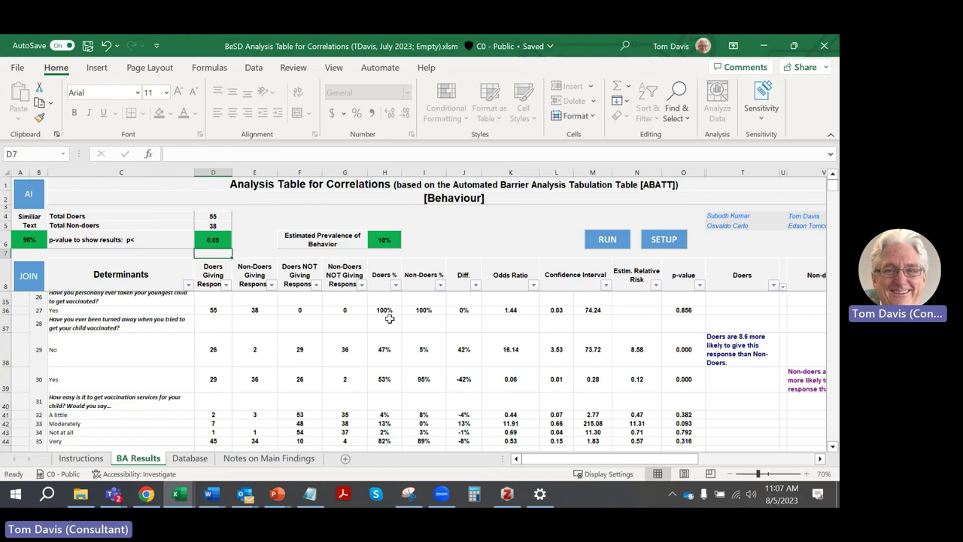
Test another p-value threshold in D6, then set the cutoff back to 0.05
{"action": "scroll", "coordinate": [763, 404], "scroll_direction": "down", "scroll_amount": 4}
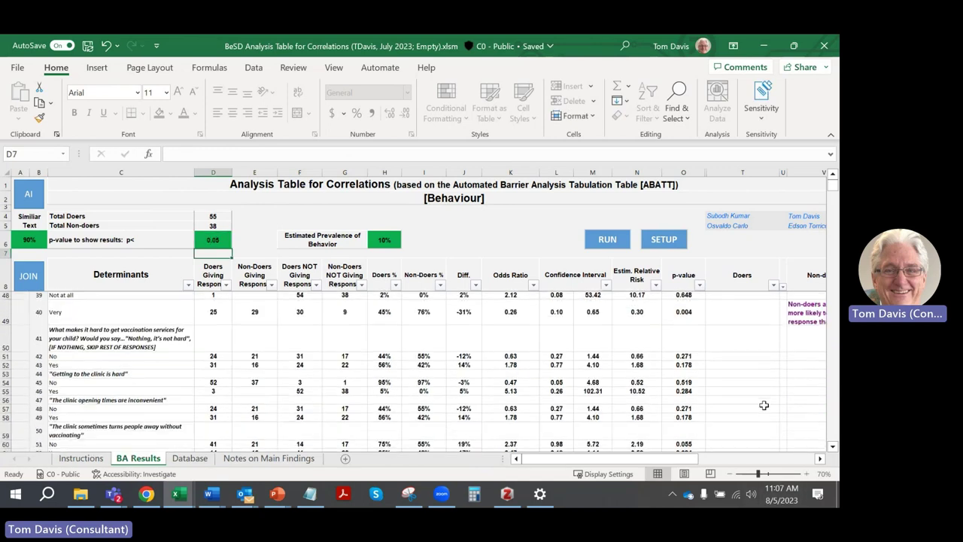
{"action": "scroll", "coordinate": [731, 389], "scroll_direction": "down", "scroll_amount": 7}
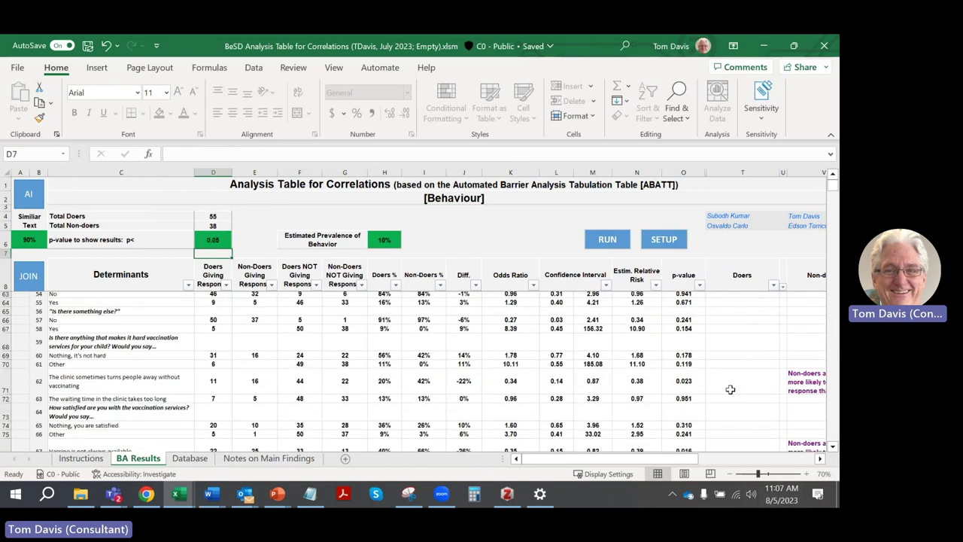
{"action": "left_click", "coordinate": [212, 241]}
{"action": "type", "text": "9,"}
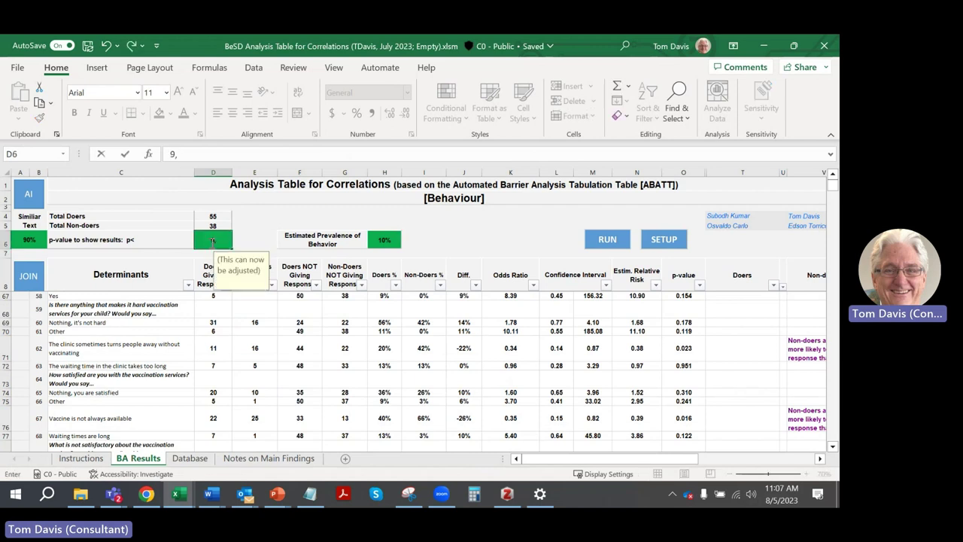
{"action": "type", "text": "91"}
{"action": "key", "text": "BackSpace"}
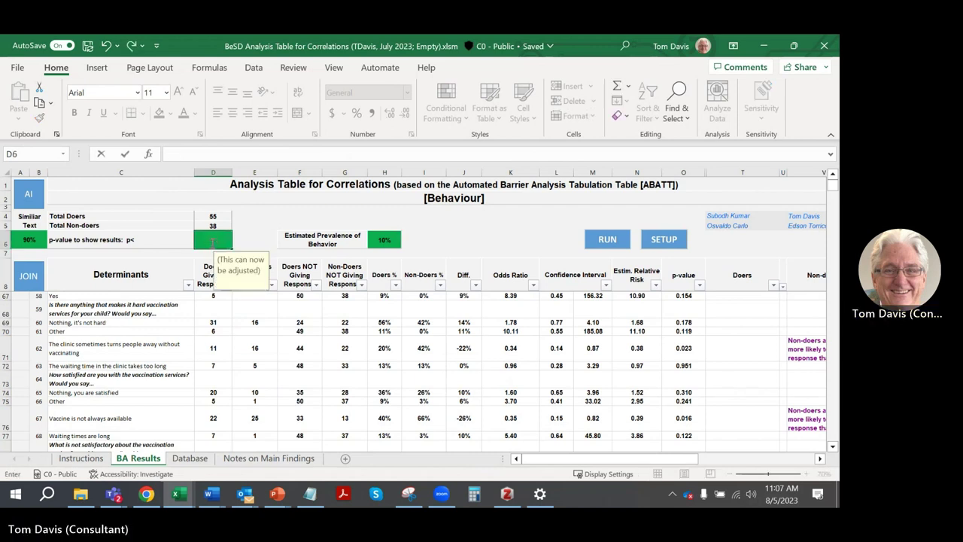
{"action": "key", "text": "Return"}
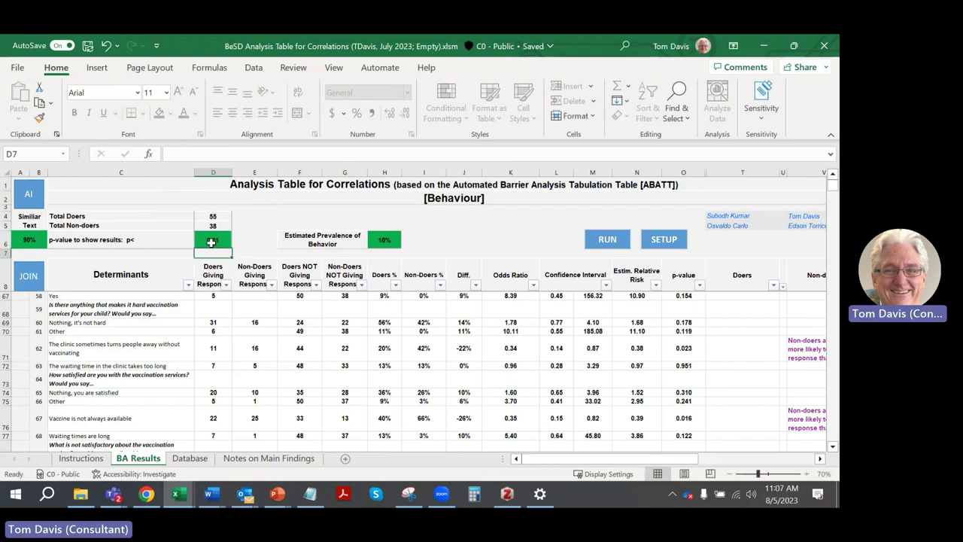
{"action": "left_click", "coordinate": [796, 347]}
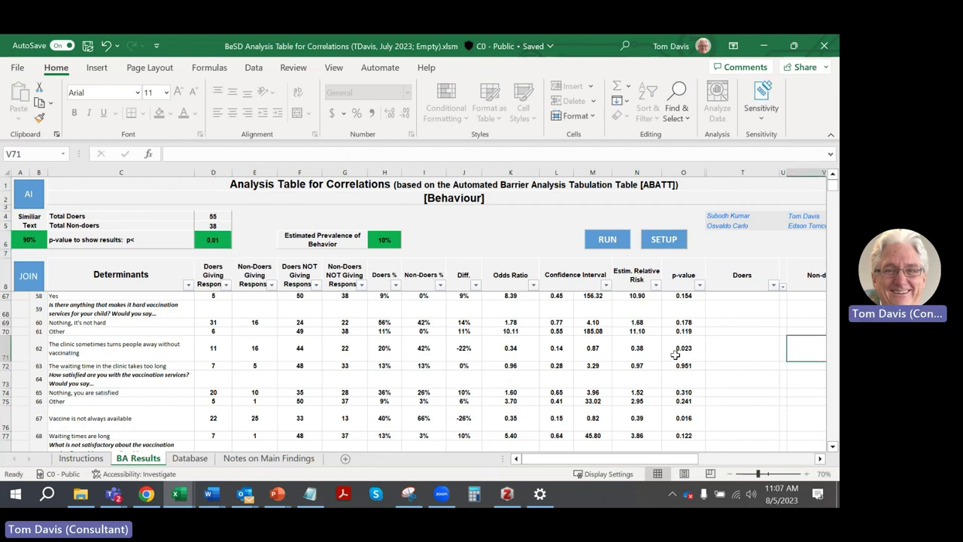
{"action": "left_click", "coordinate": [214, 240]}
{"action": "type", "text": "0.05"}
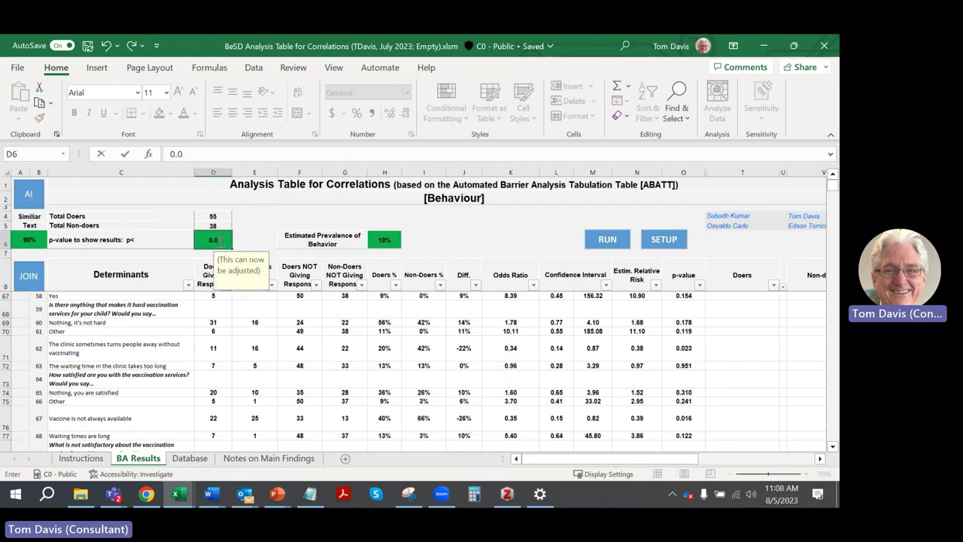
{"action": "key", "text": "Return"}
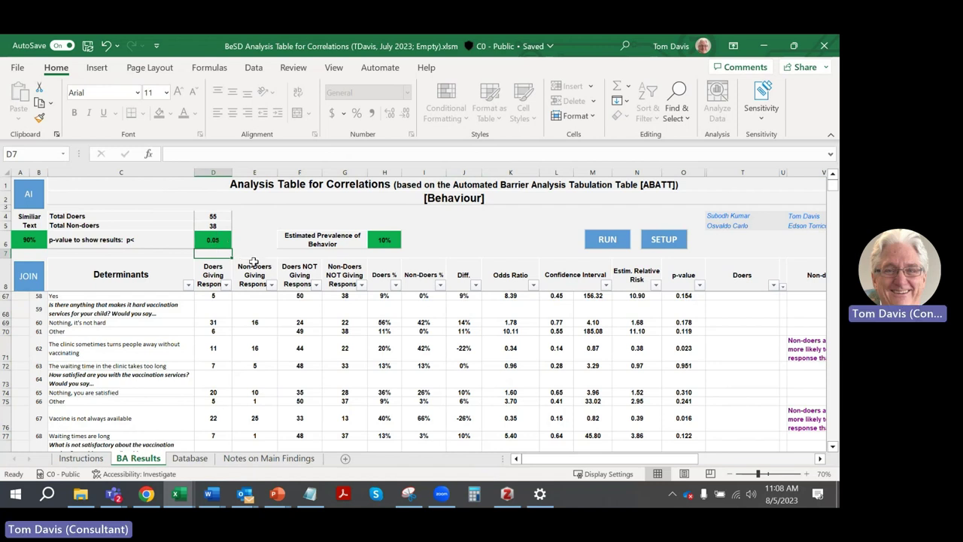
{"action": "left_click", "coordinate": [383, 240]}
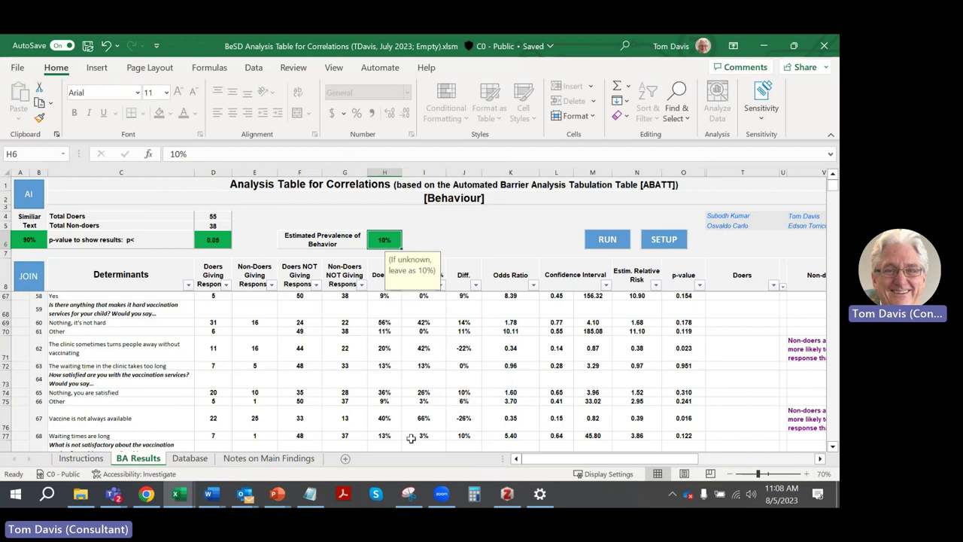
In Calculator, total the doers and non-doers: 55 + 38 = 93
{"action": "left_click", "coordinate": [474, 496]}
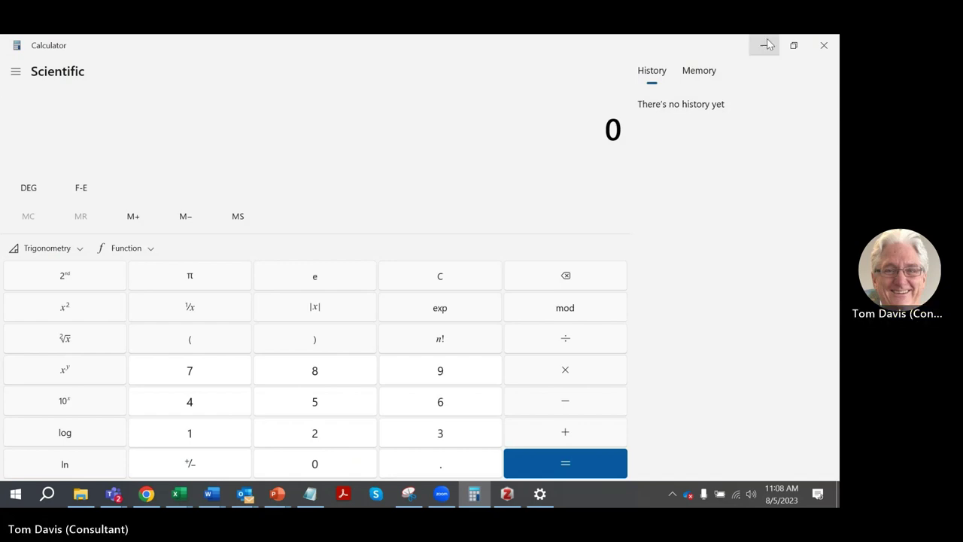
{"action": "left_click", "coordinate": [793, 46]}
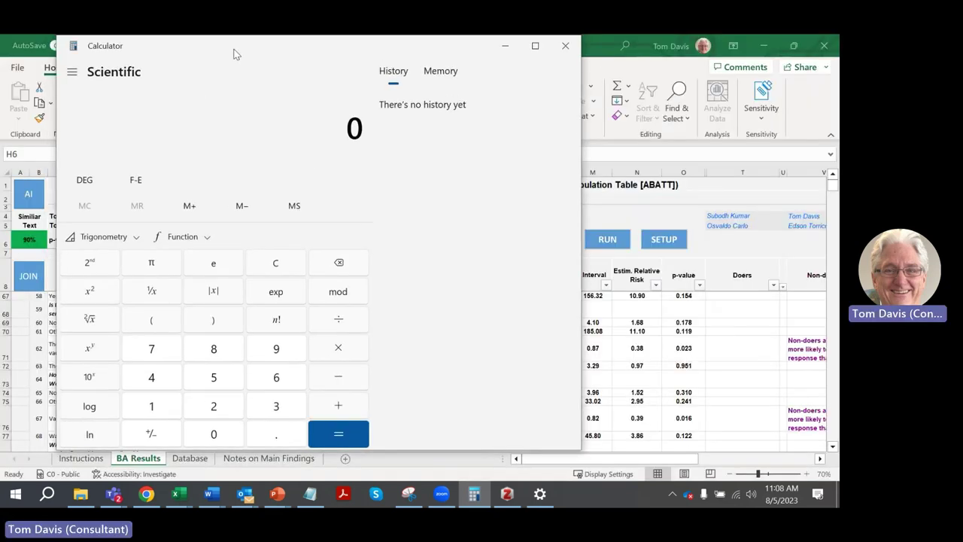
{"action": "left_click_drag", "start_coordinate": [234, 51], "coordinate": [460, 58]}
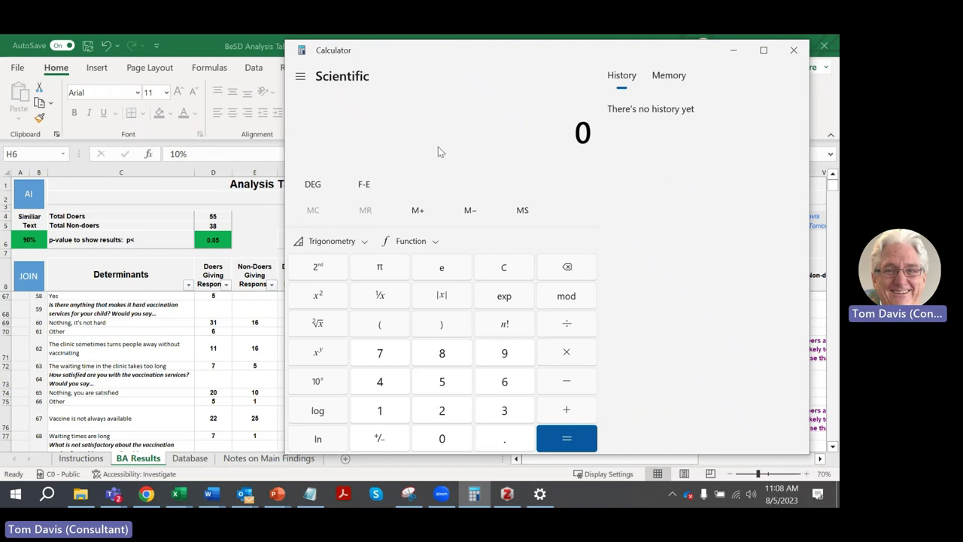
{"action": "type", "text": "55"}
{"action": "key", "text": "plus"}
{"action": "type", "text": "38"}
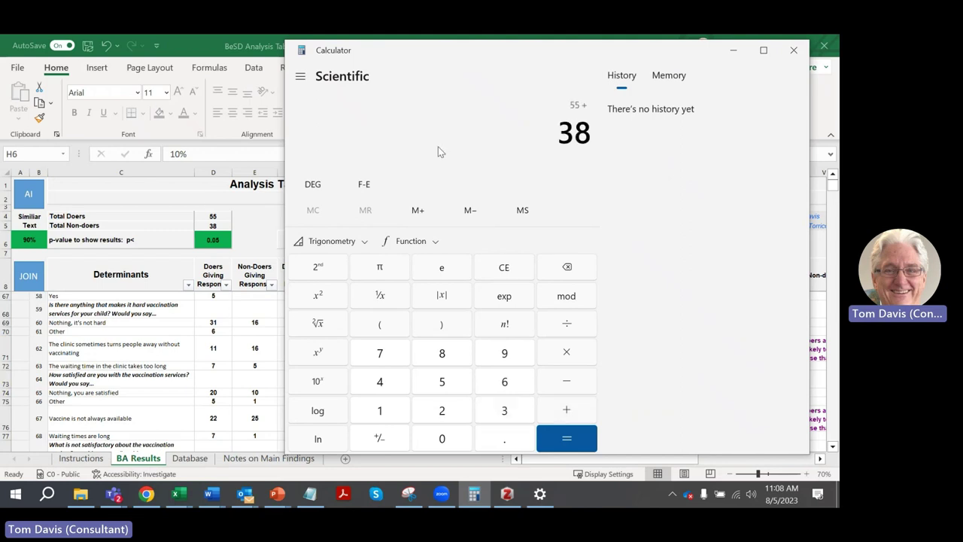
{"action": "key", "text": "Return"}
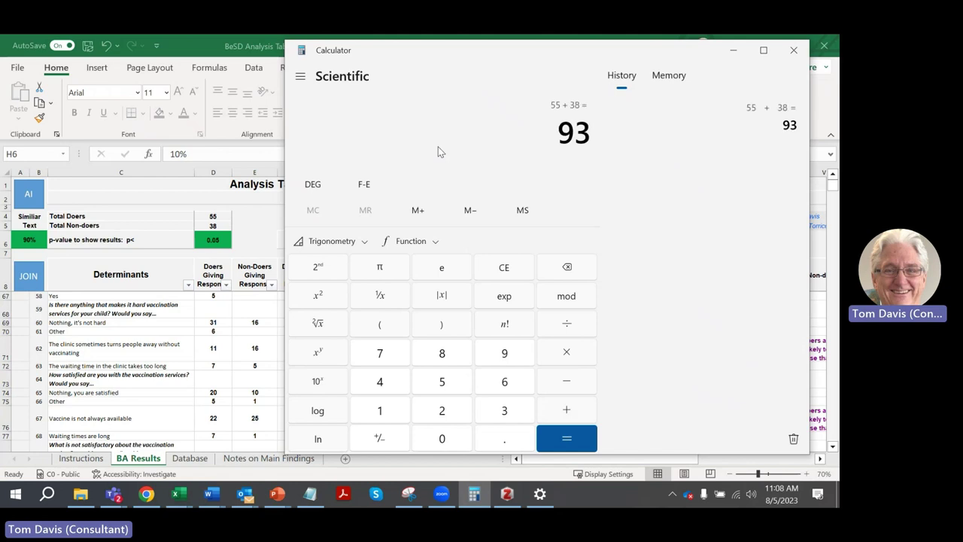
Divide 55 by 93 to get about 0.59, then enter 59 as the estimated prevalence
{"action": "type", "text": "55/93"}
{"action": "key", "text": "Return"}
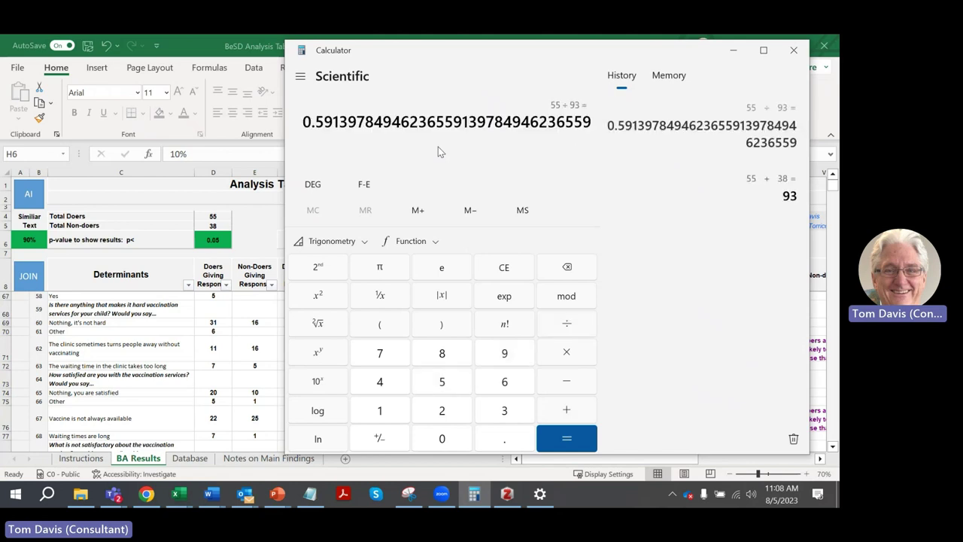
{"action": "left_click", "coordinate": [733, 51]}
{"action": "type", "text": "59"}
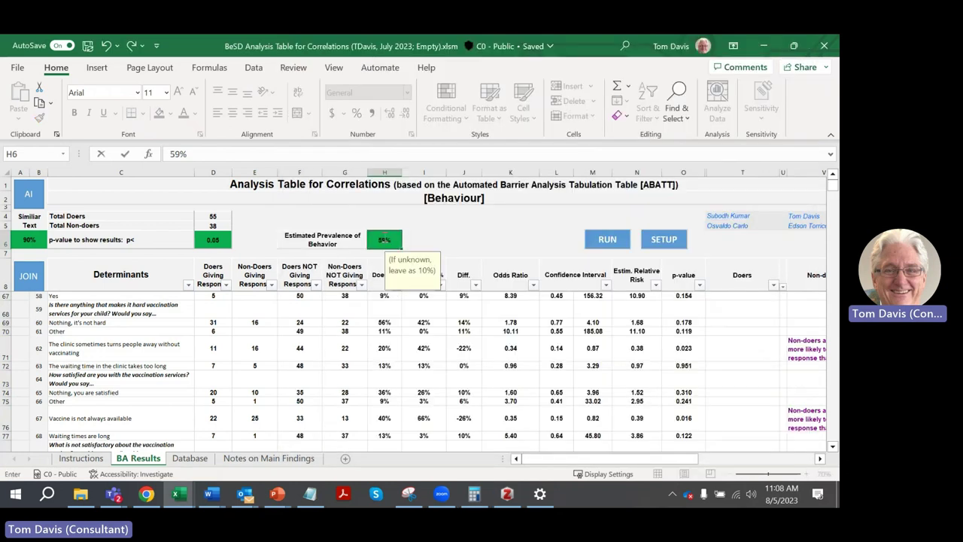
Commit 59% as the estimated prevalence and review the Estim. Relative Risk column
{"action": "key", "text": "Return"}
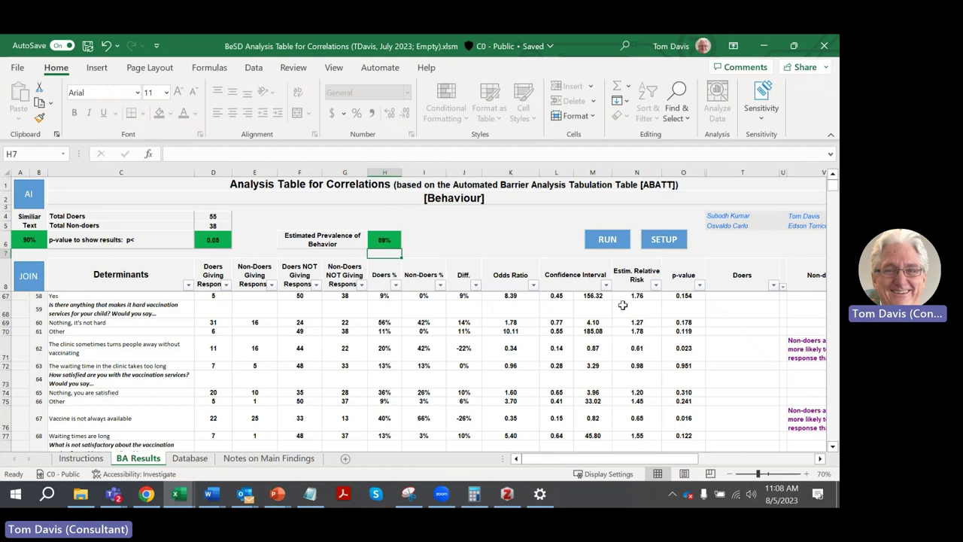
{"action": "left_click", "coordinate": [641, 270]}
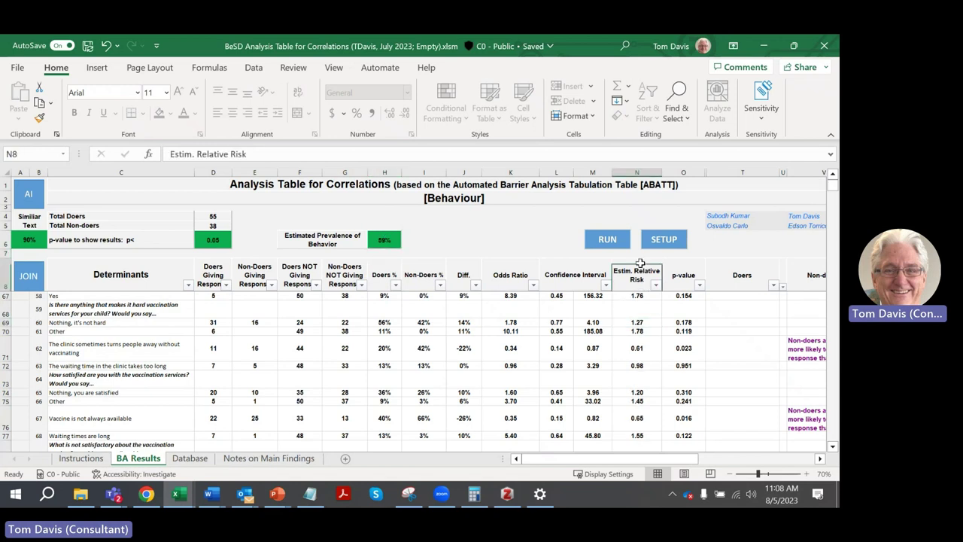
{"action": "left_click", "coordinate": [804, 343]}
{"action": "left_click_drag", "start_coordinate": [674, 460], "coordinate": [686, 462]}
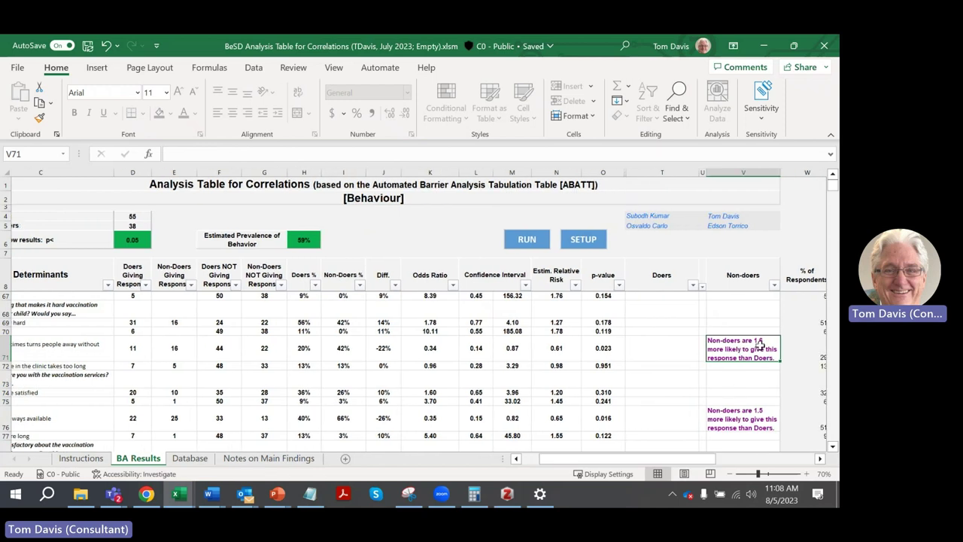
Compare against a 10% prevalence, then restore the estimated prevalence to 59%
{"action": "left_click", "coordinate": [304, 239]}
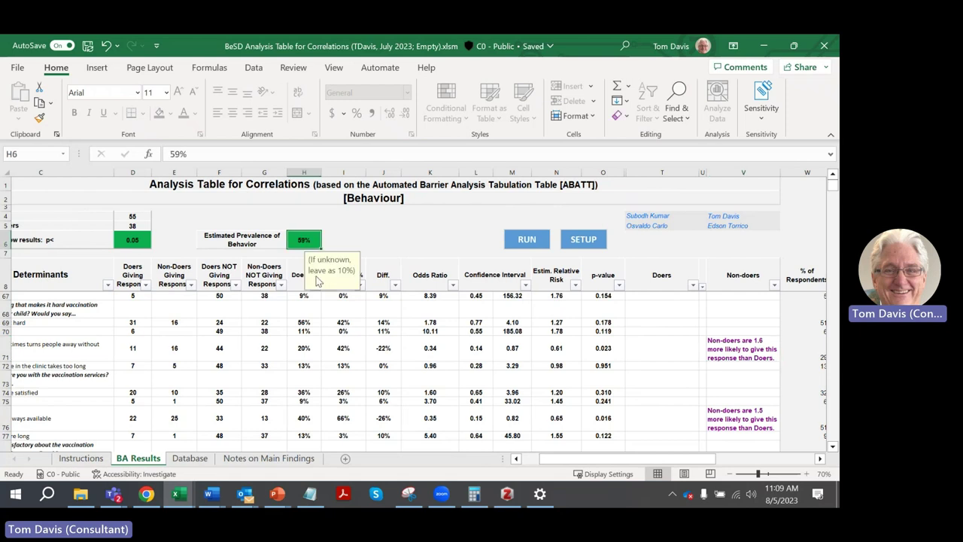
{"action": "type", "text": "10"}
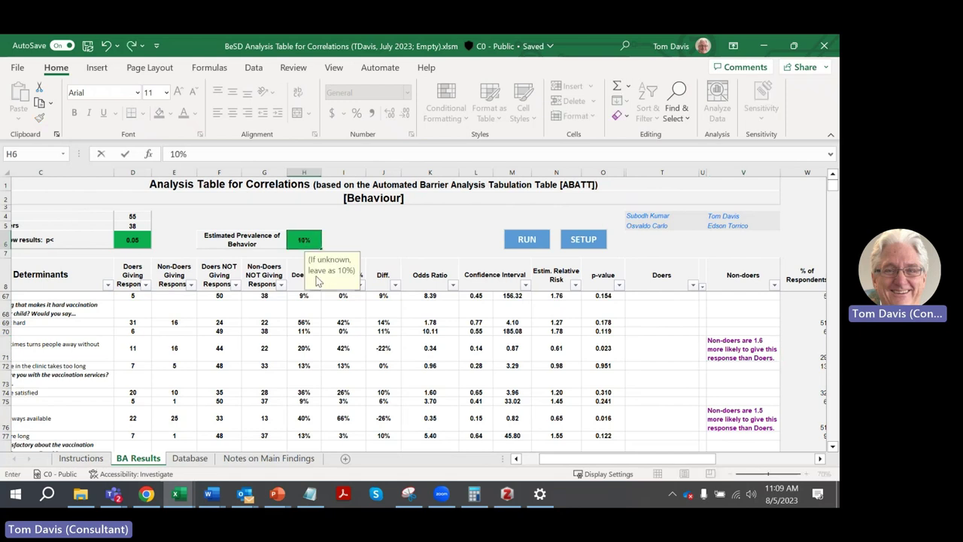
{"action": "key", "text": "Return"}
{"action": "key", "text": "Up"}
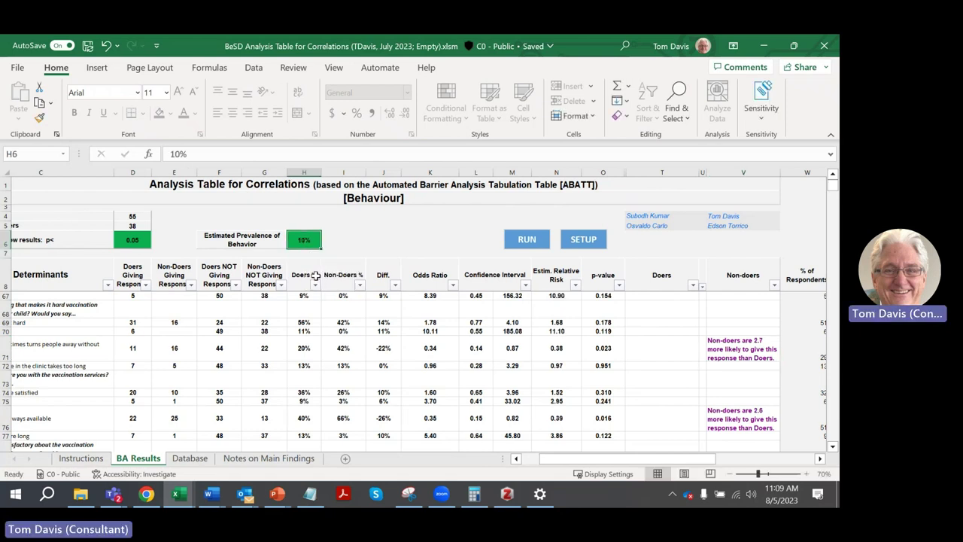
{"action": "type", "text": "59"}
{"action": "key", "text": "Return"}
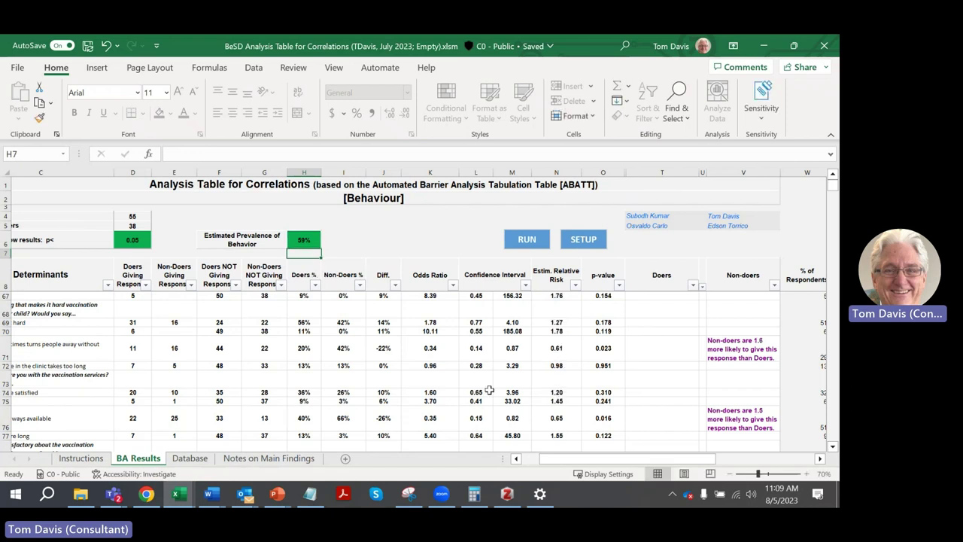
{"action": "left_click", "coordinate": [755, 359]}
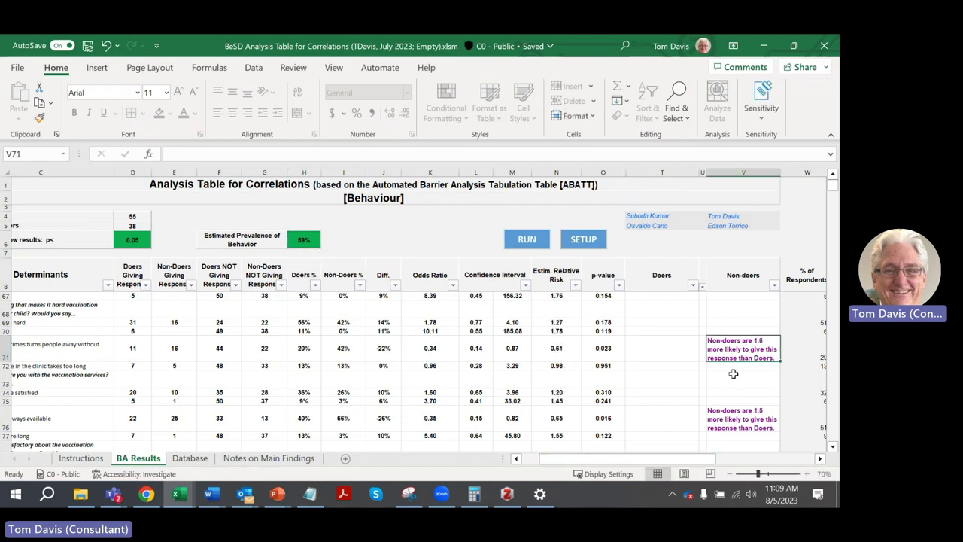
{"action": "left_click_drag", "start_coordinate": [639, 458], "coordinate": [621, 458]}
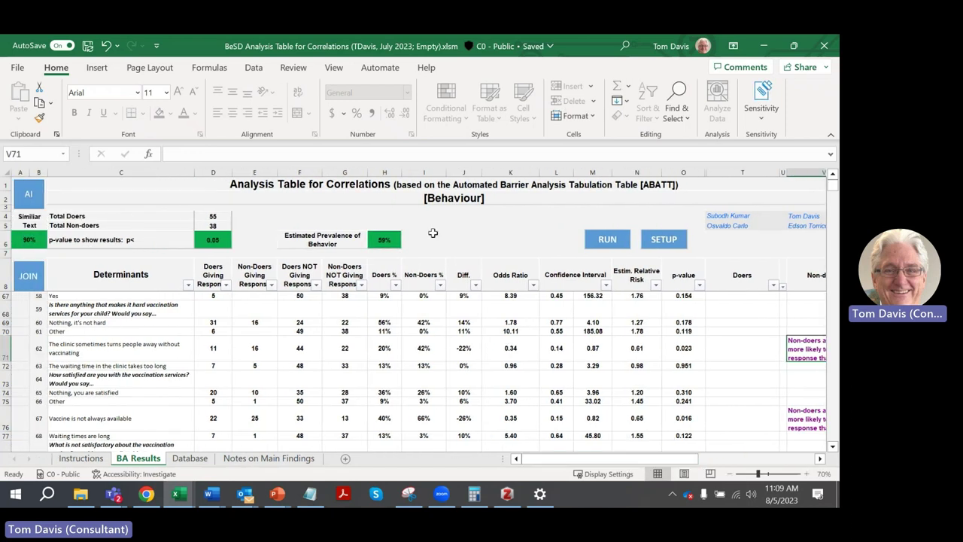
{"action": "left_click", "coordinate": [391, 240]}
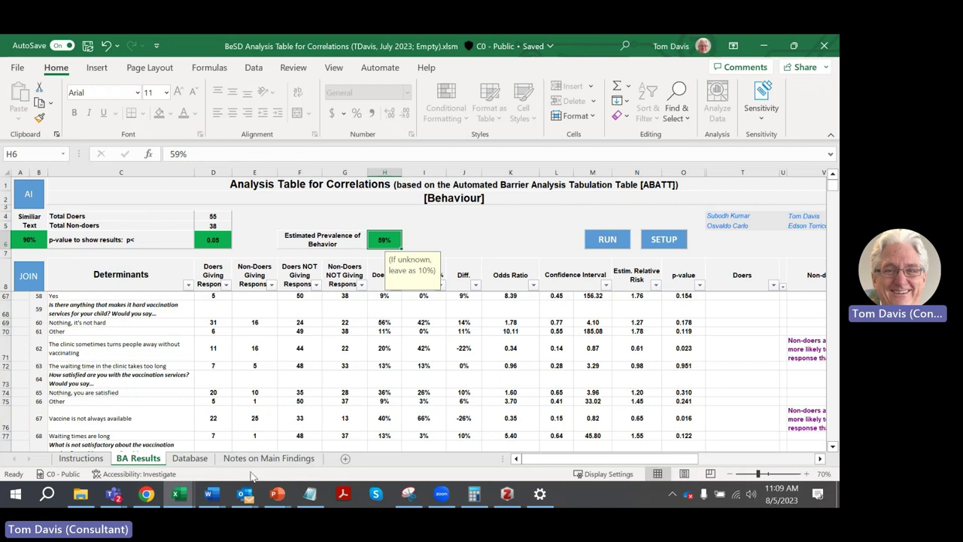
{"action": "mouse_move", "coordinate": [121, 501]}
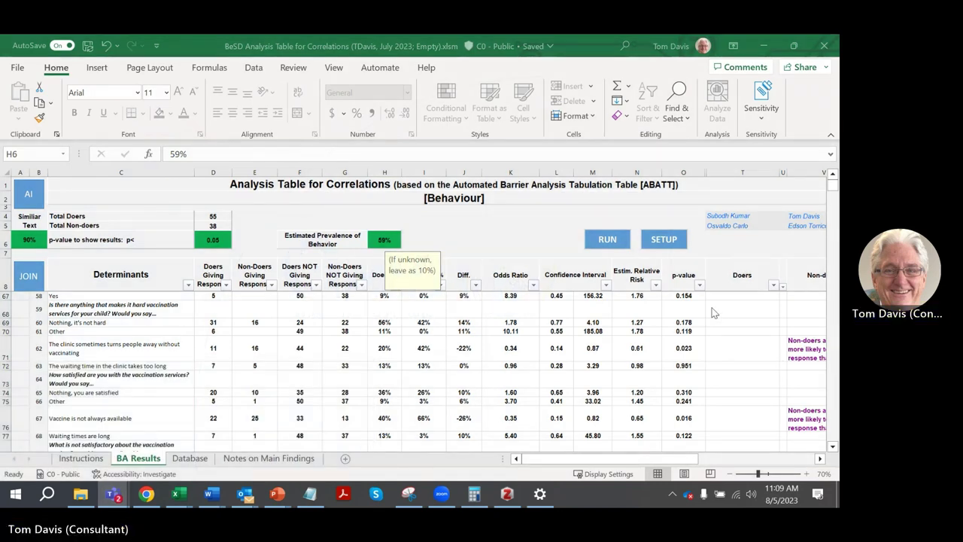
{"action": "left_click", "coordinate": [781, 311]}
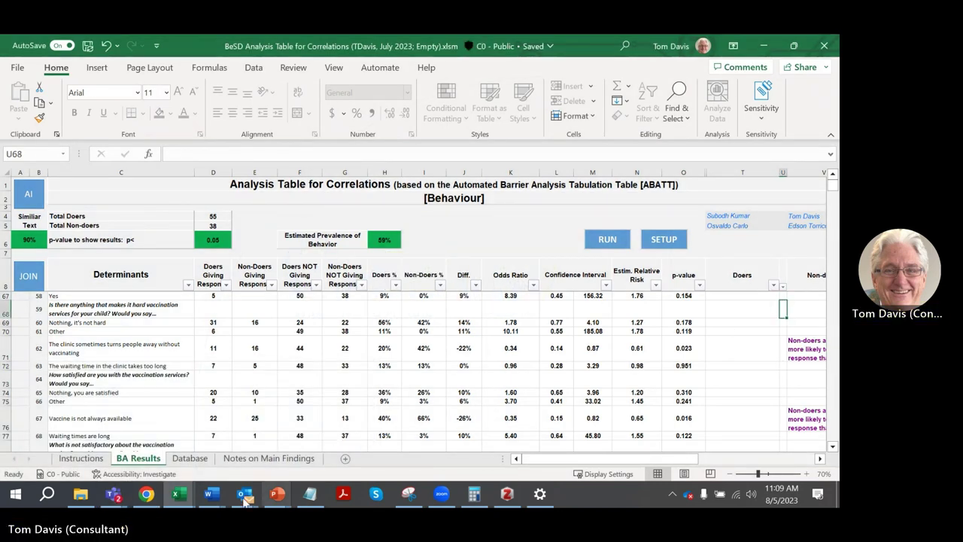
{"action": "mouse_move", "coordinate": [112, 497]}
{"action": "mouse_move", "coordinate": [296, 410]}
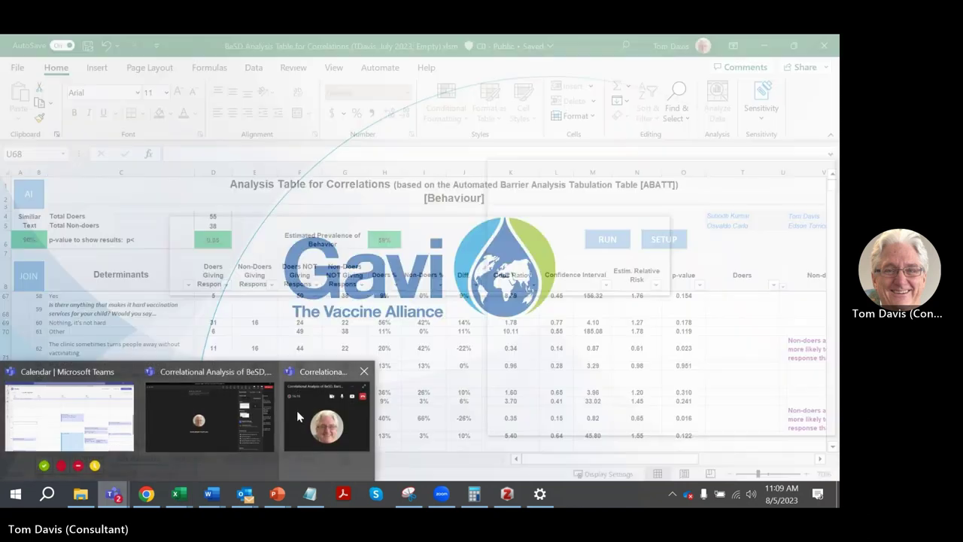